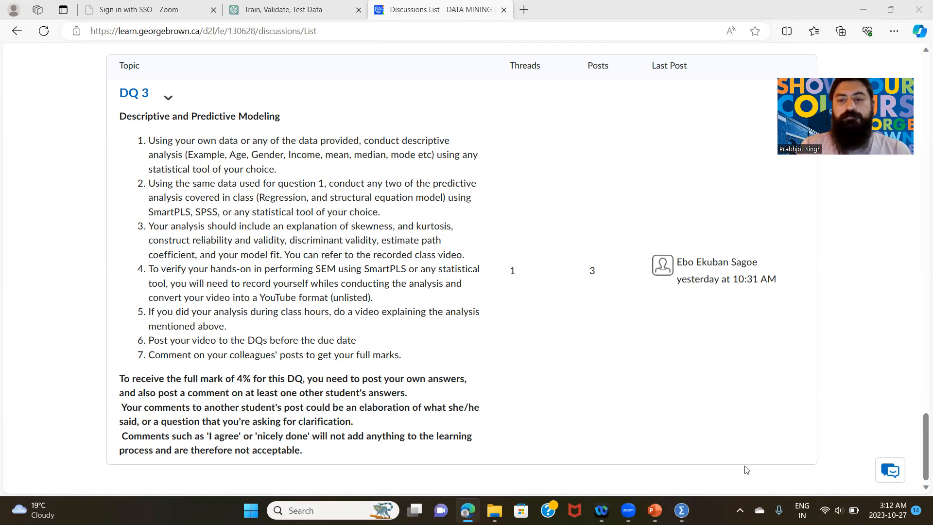
# Switch to IBM SPSS Statistics and import Titanic-Dataset.csv as CSV data, keeping the default read settings.
pyautogui.moveTo(689, 499)
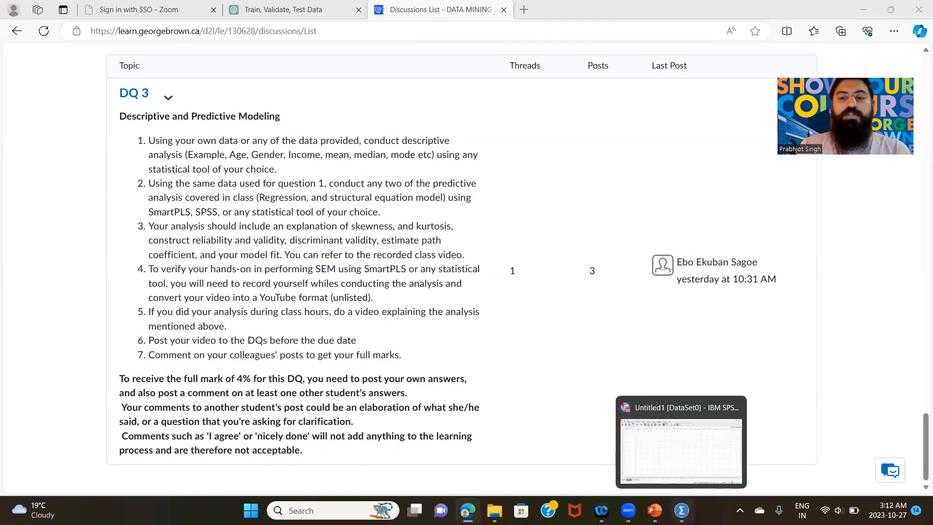
pyautogui.click(682, 466)
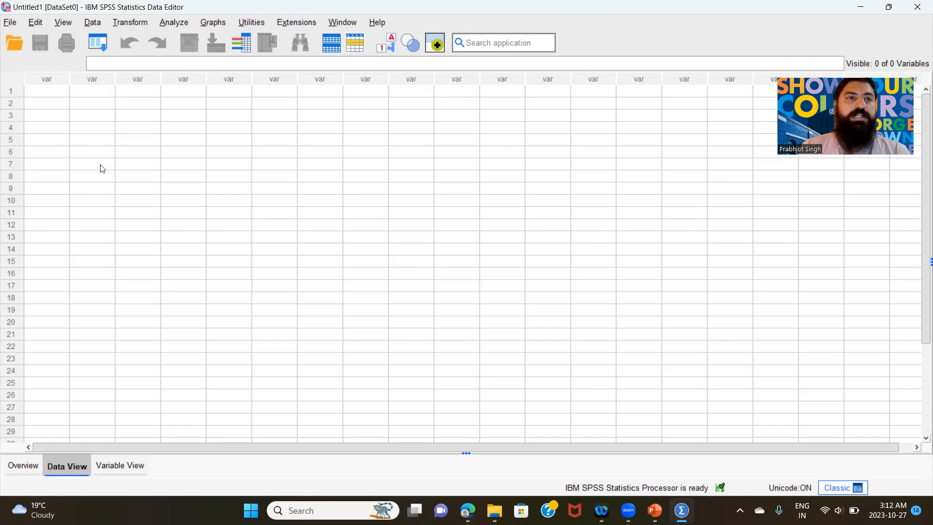
pyautogui.click(10, 22)
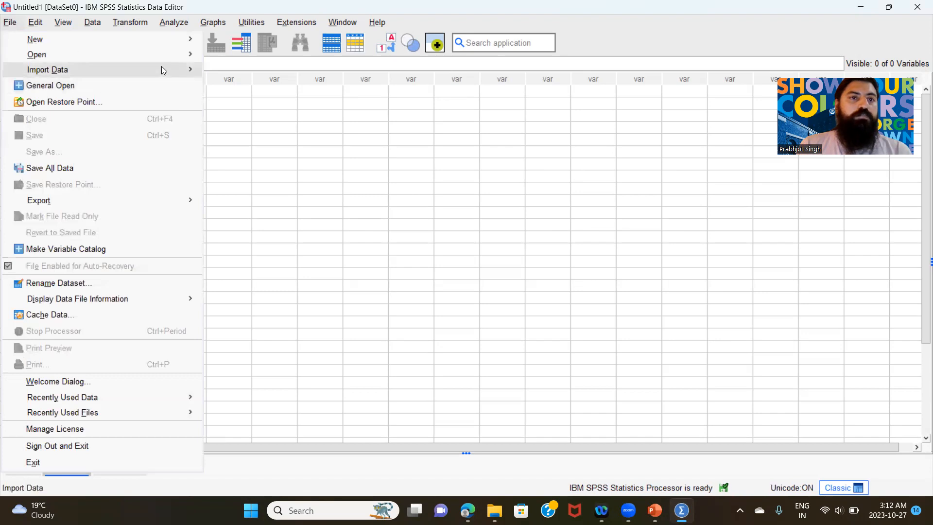
pyautogui.moveTo(163, 71)
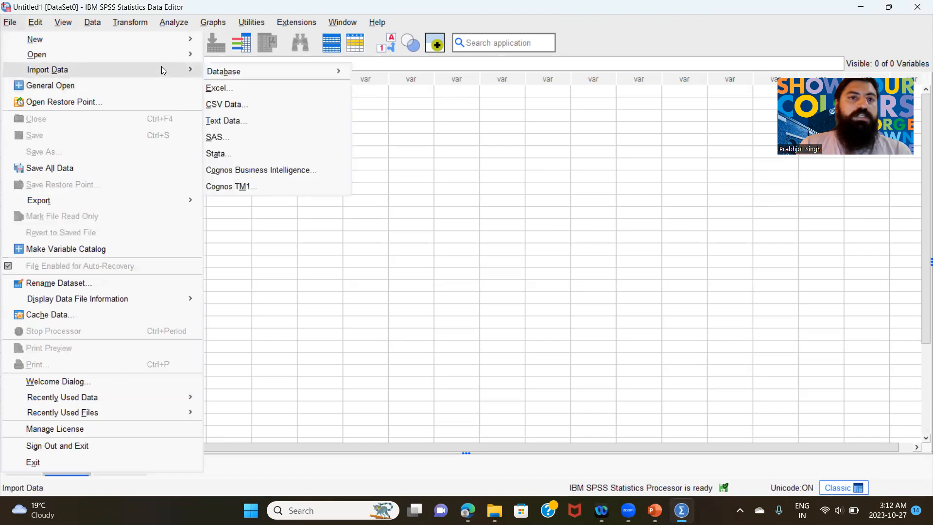
pyautogui.click(243, 109)
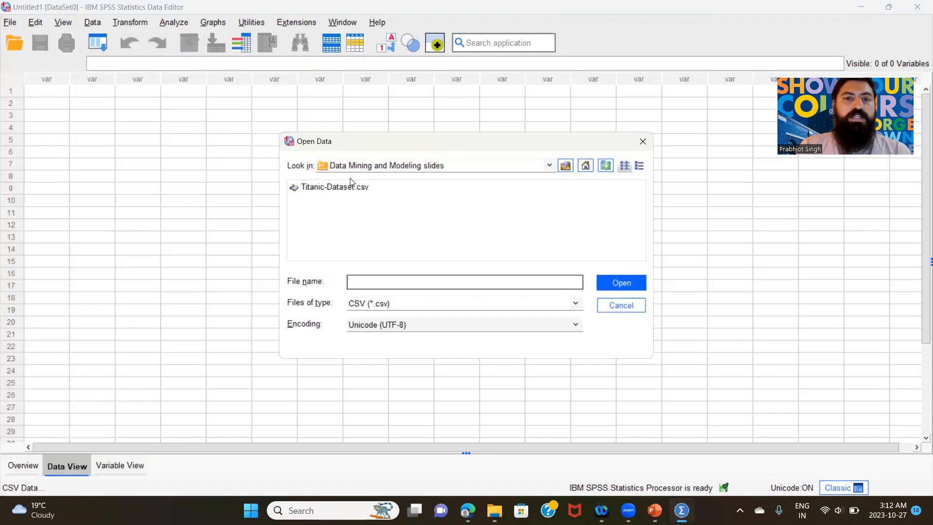
pyautogui.click(352, 187)
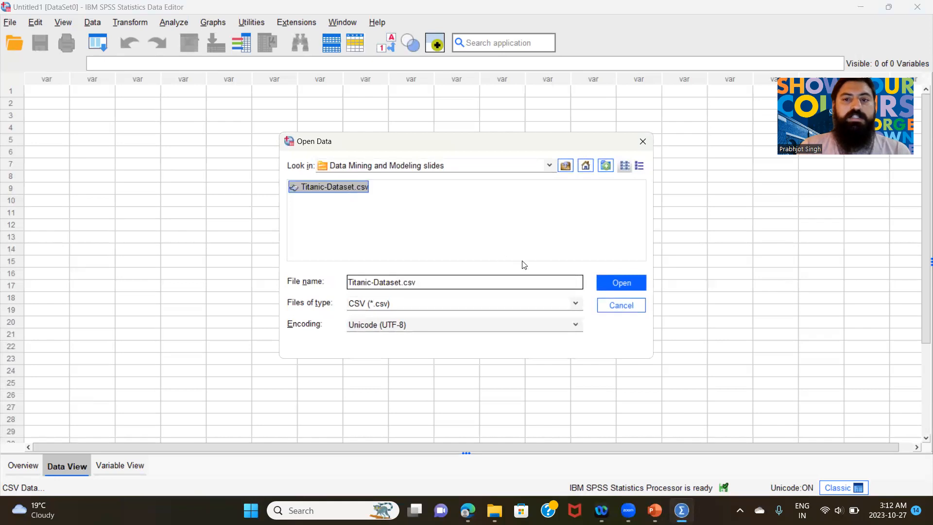
pyautogui.click(619, 283)
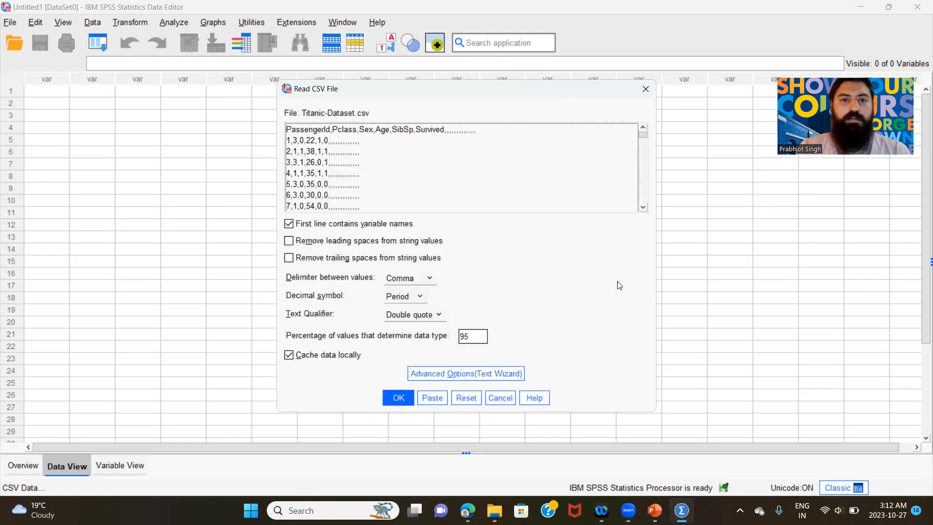
pyautogui.click(398, 397)
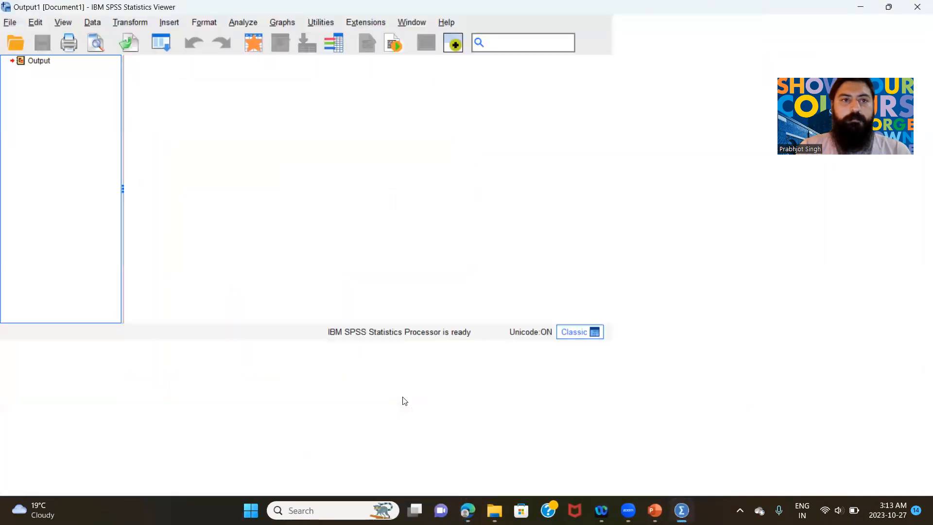
pyautogui.click(404, 401)
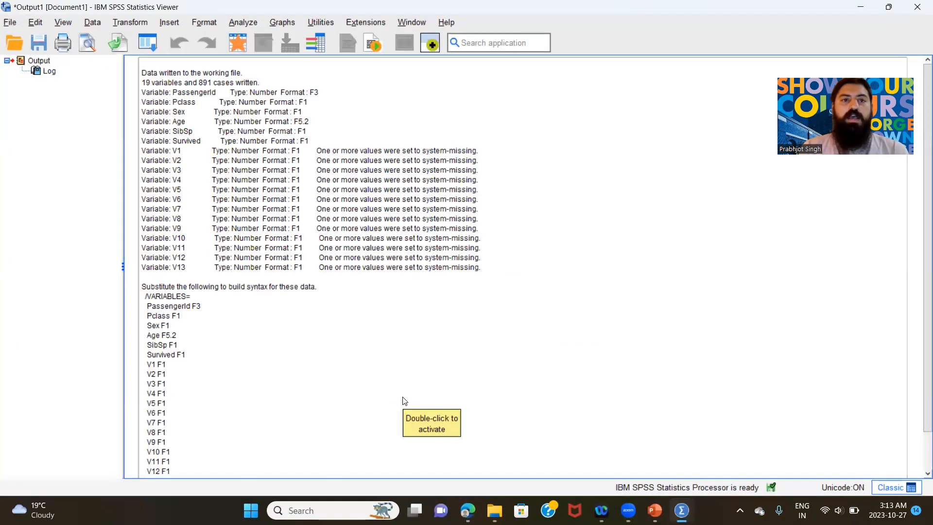
# Bring up the imported dataset in the Data Editor and look through its first records.
pyautogui.moveTo(655, 510)
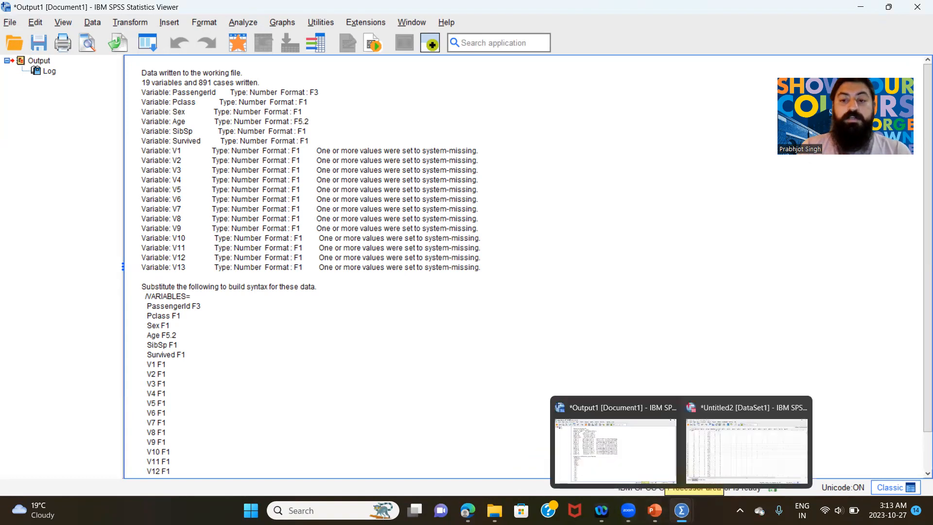
pyautogui.click(710, 467)
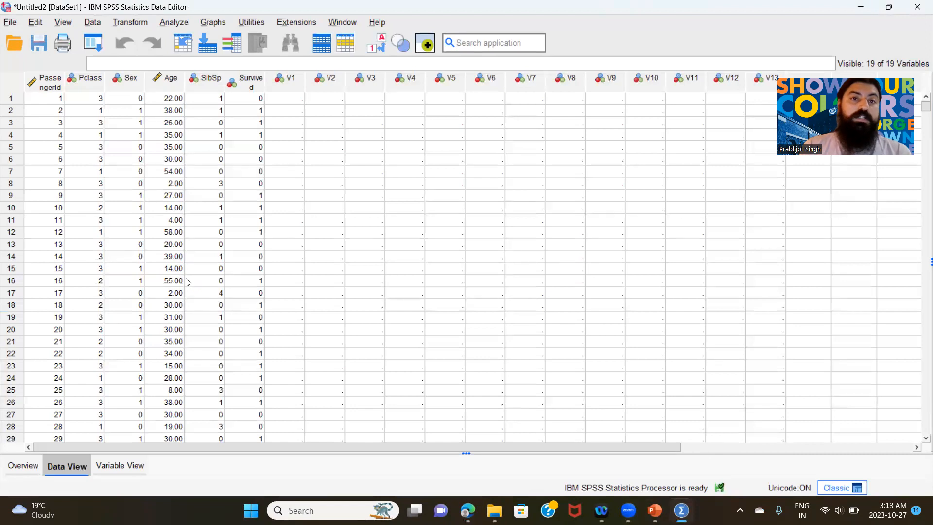
pyautogui.scroll(-2, 188, 282)
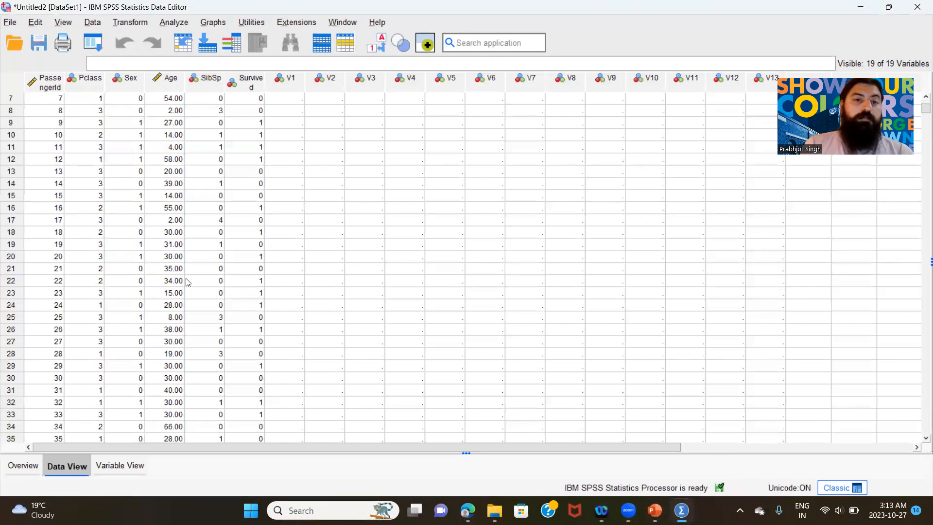
pyautogui.scroll(-7, 188, 282)
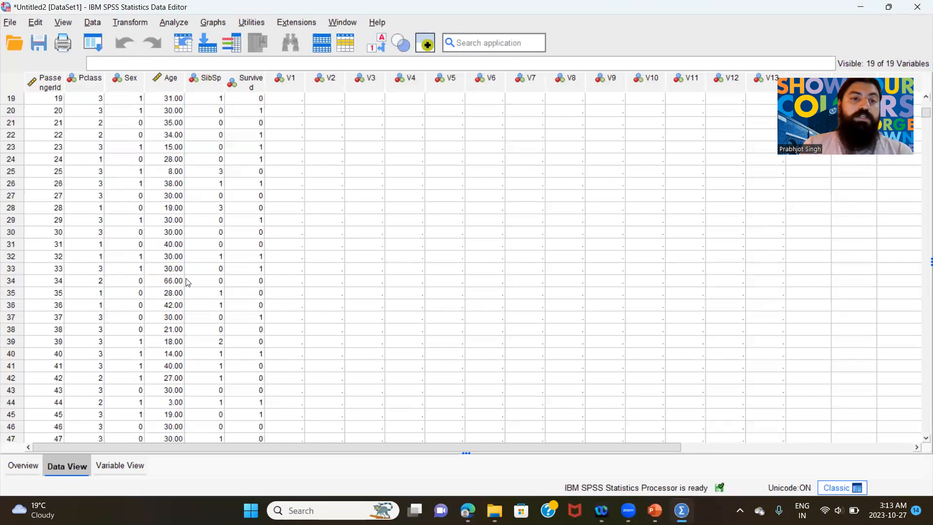
pyautogui.scroll(9, 188, 281)
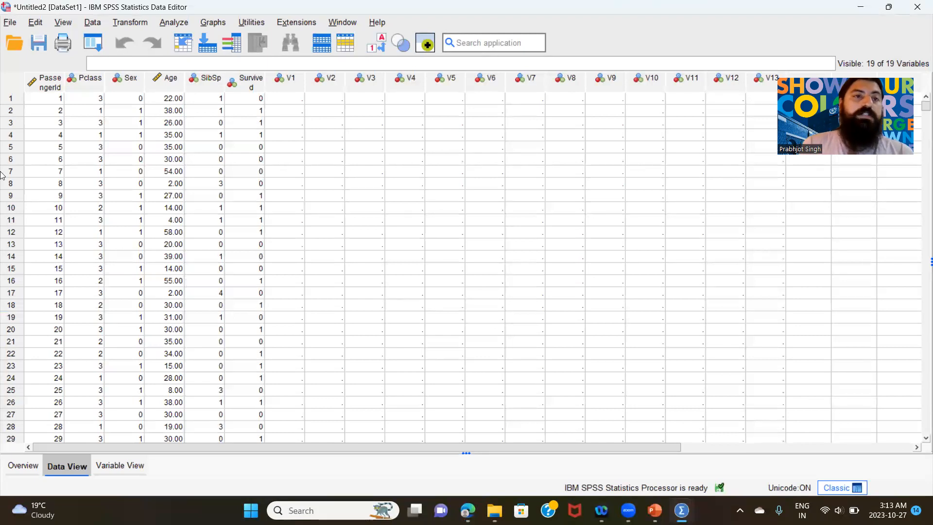
# Widen the PassengerId and Survived columns in the data grid to give their headings more room.
pyautogui.moveTo(63, 83); pyautogui.dragTo(74, 87)
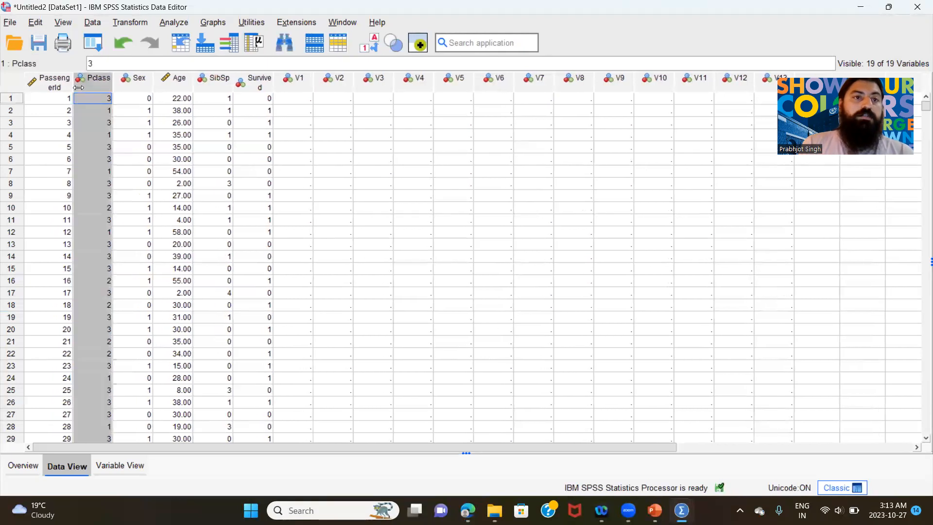
pyautogui.click(66, 121)
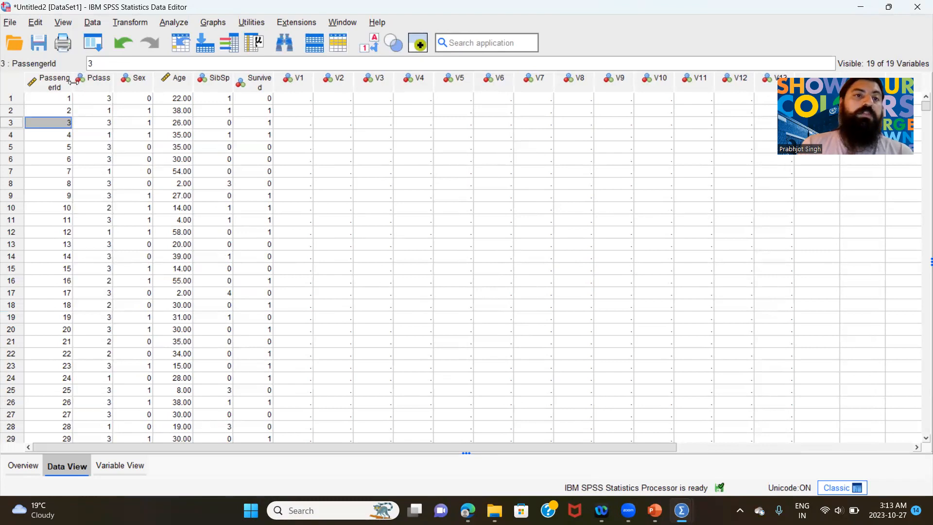
pyautogui.moveTo(74, 84); pyautogui.dragTo(78, 87)
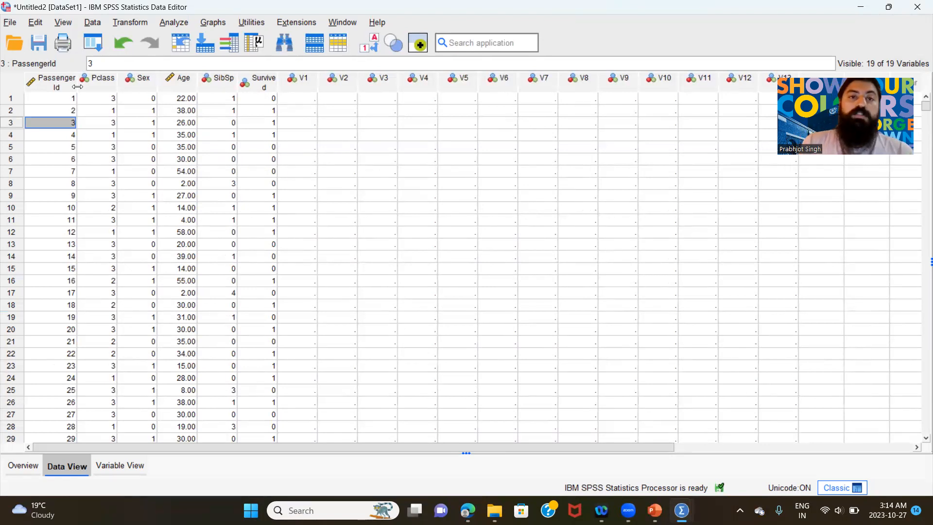
pyautogui.moveTo(278, 83); pyautogui.dragTo(287, 84)
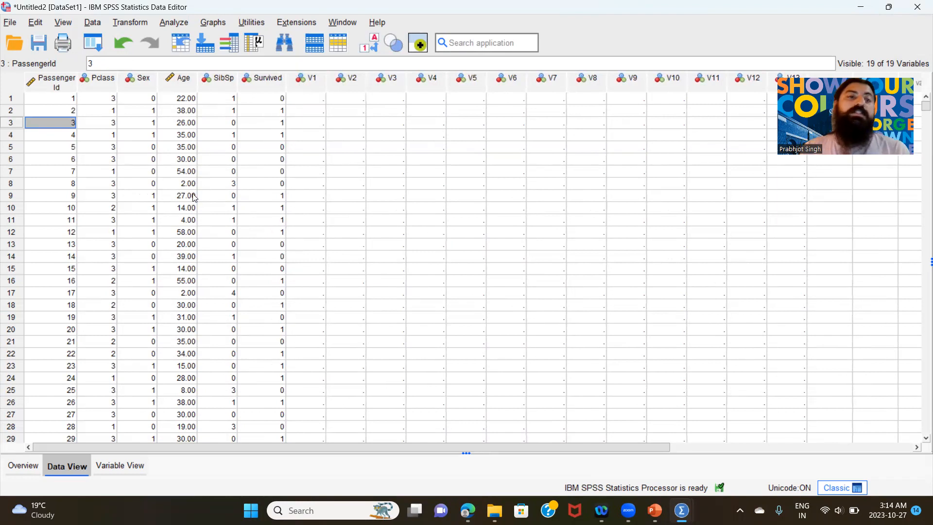
# Examine the passenger records further down the dataset and return to the first row.
pyautogui.scroll(-17, 195, 197)
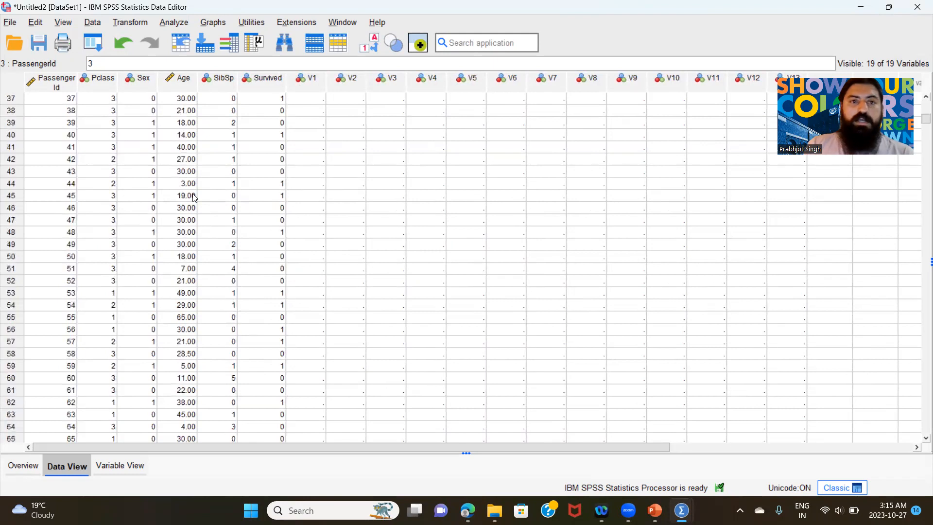
pyautogui.scroll(-20, 194, 197)
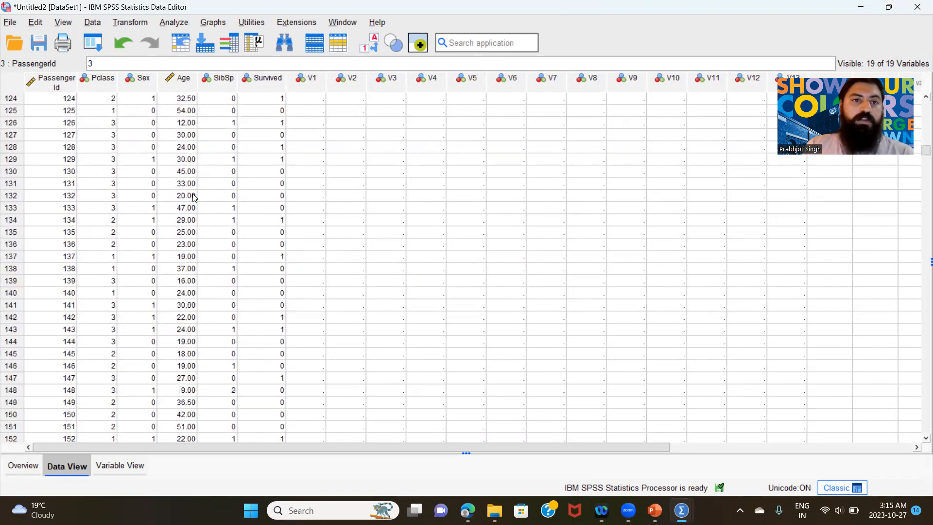
pyautogui.scroll(-20, 194, 197)
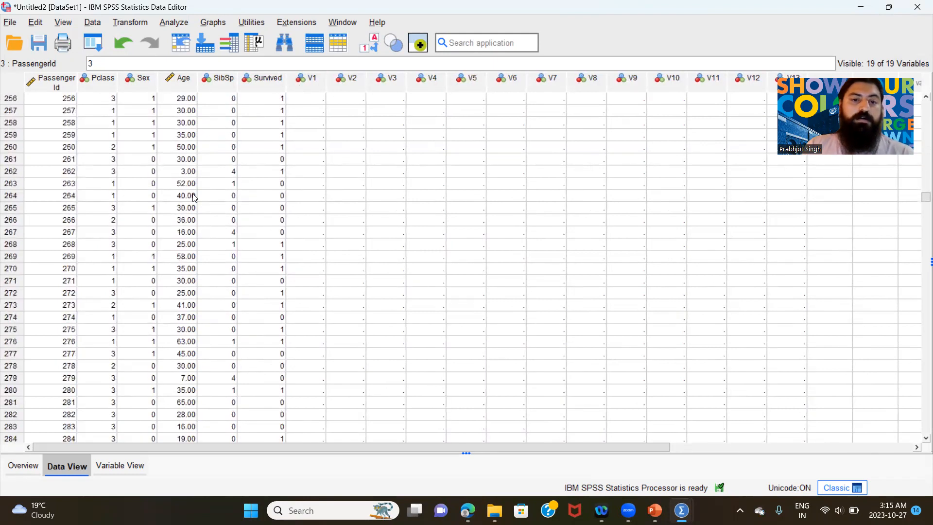
pyautogui.scroll(-20, 194, 196)
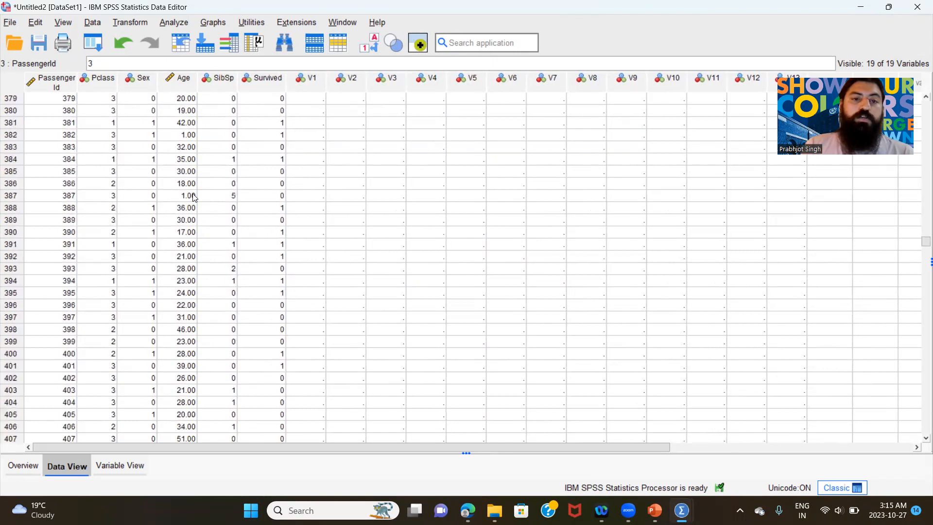
pyautogui.moveTo(923, 251); pyautogui.dragTo(920, 87)
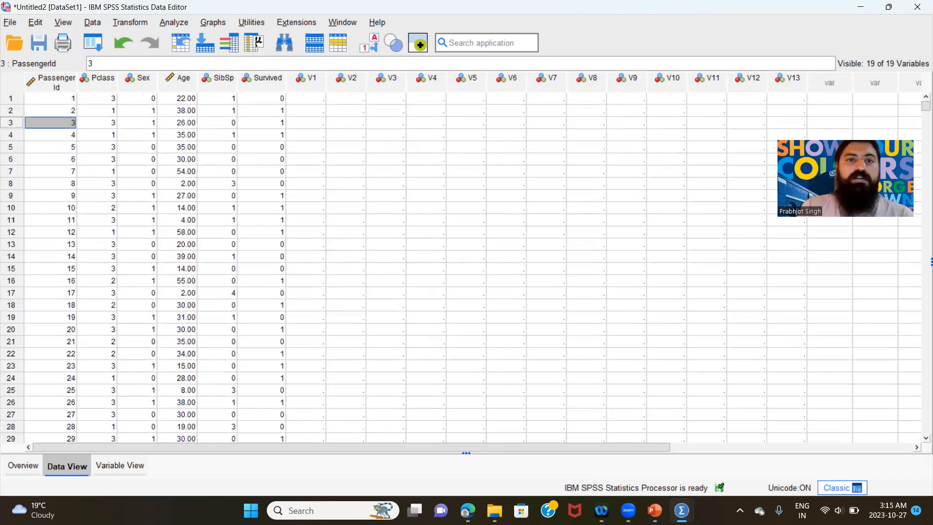
pyautogui.click(314, 86)
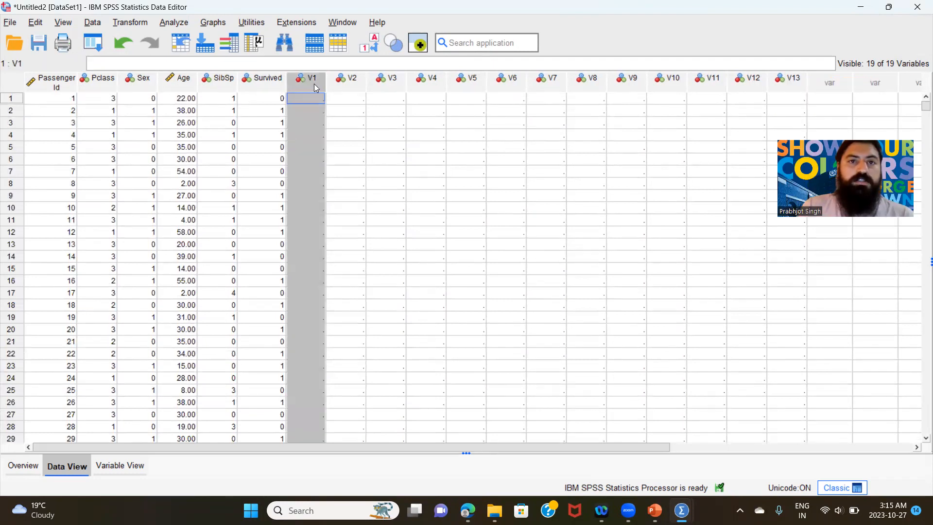
pyautogui.moveTo(316, 78)
pyautogui.mouseDown()
pyautogui.moveTo(408, 82)
pyautogui.moveTo(301, 79)
pyautogui.moveTo(312, 86)
pyautogui.mouseUp()
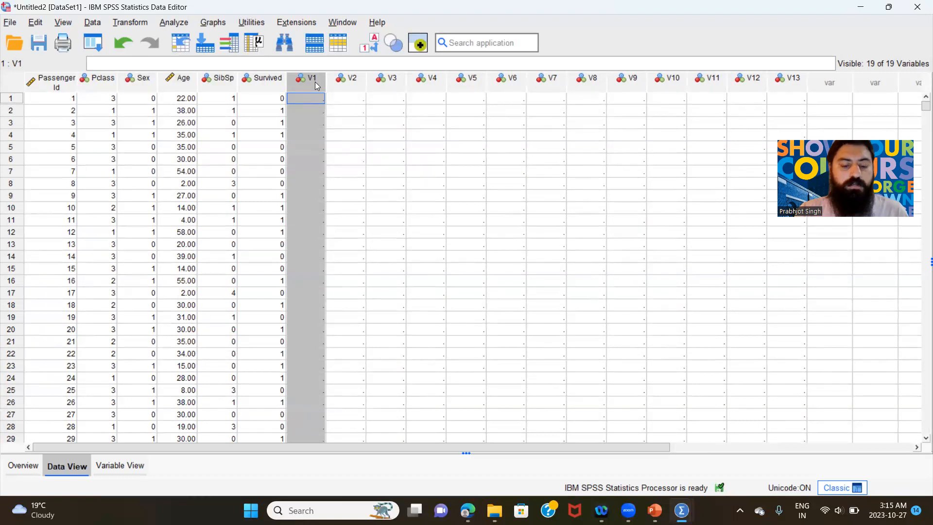
pyautogui.moveTo(317, 86)
pyautogui.mouseDown()
pyautogui.moveTo(406, 84)
pyautogui.moveTo(307, 83)
pyautogui.mouseUp()
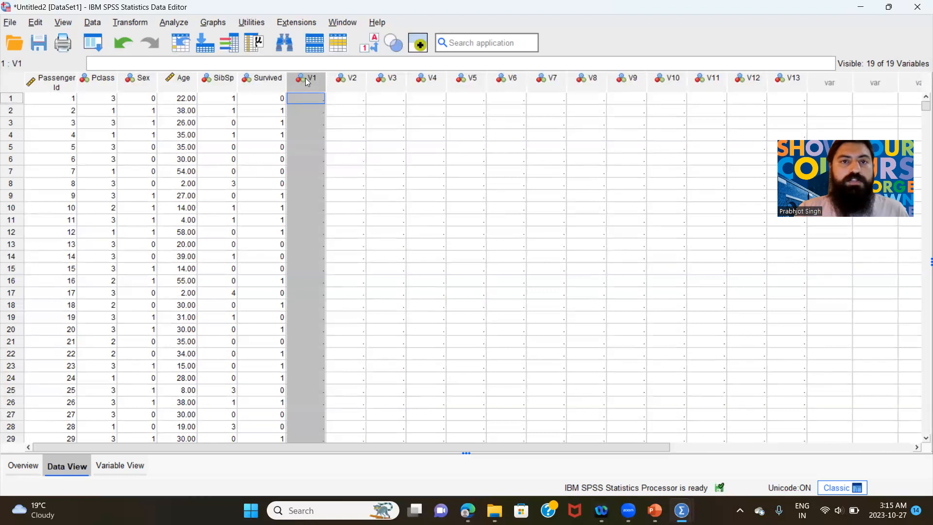
pyautogui.doubleClick(307, 83)
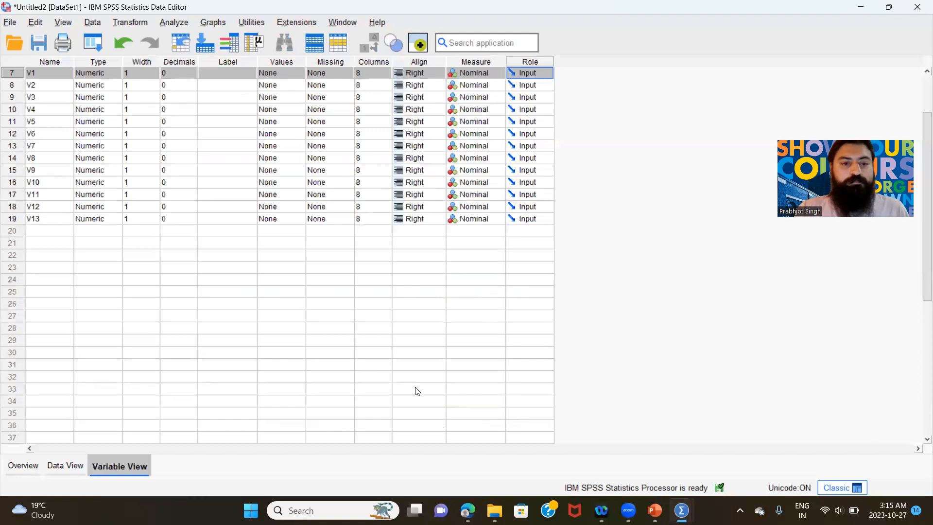
pyautogui.click(72, 461)
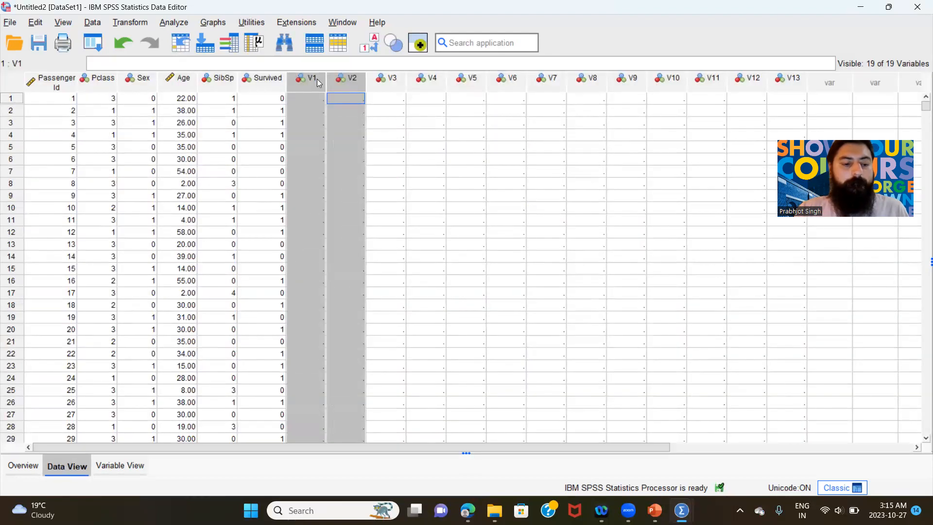
pyautogui.click(388, 82)
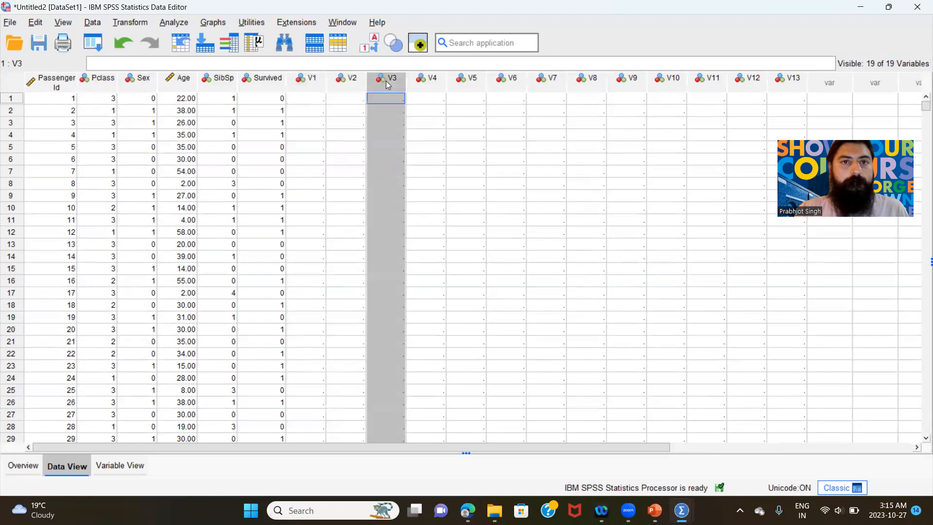
pyautogui.click(315, 82)
pyautogui.moveTo(315, 83); pyautogui.dragTo(597, 97)
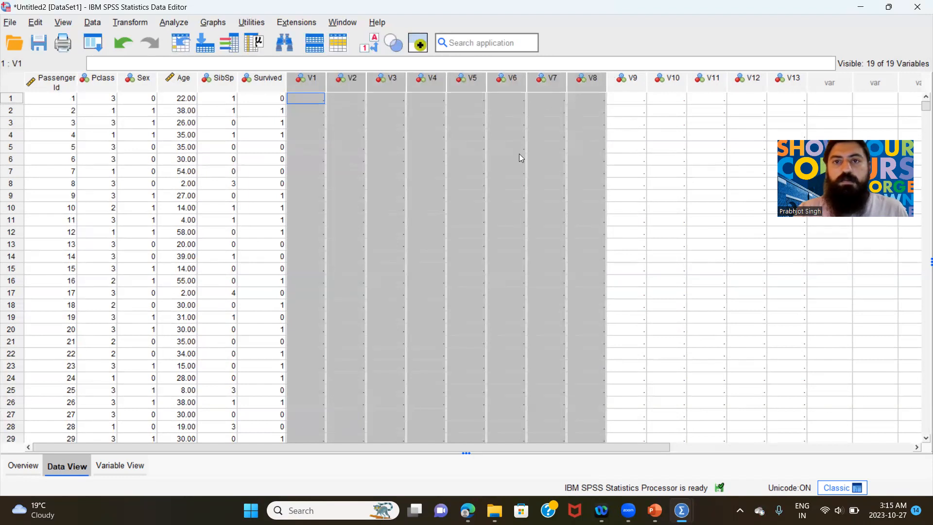
pyautogui.click(494, 105)
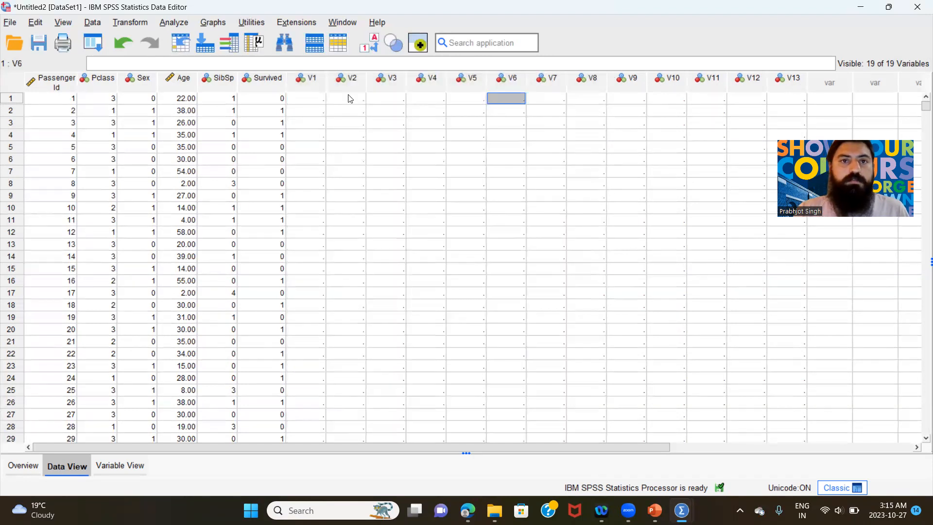
# Cut the empty variables V1 through V13 from the dataset.
pyautogui.click(315, 82)
pyautogui.moveTo(316, 81); pyautogui.dragTo(787, 109)
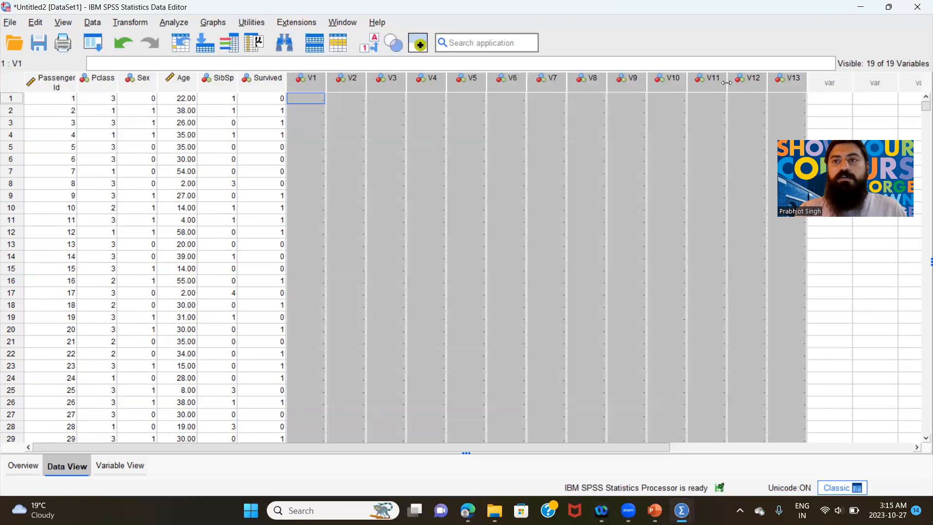
pyautogui.rightClick(684, 81)
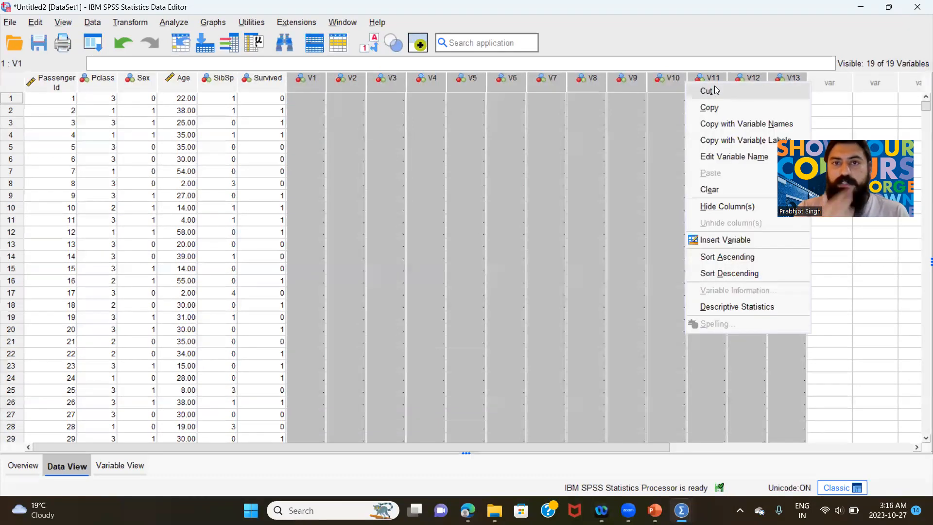
pyautogui.click(714, 89)
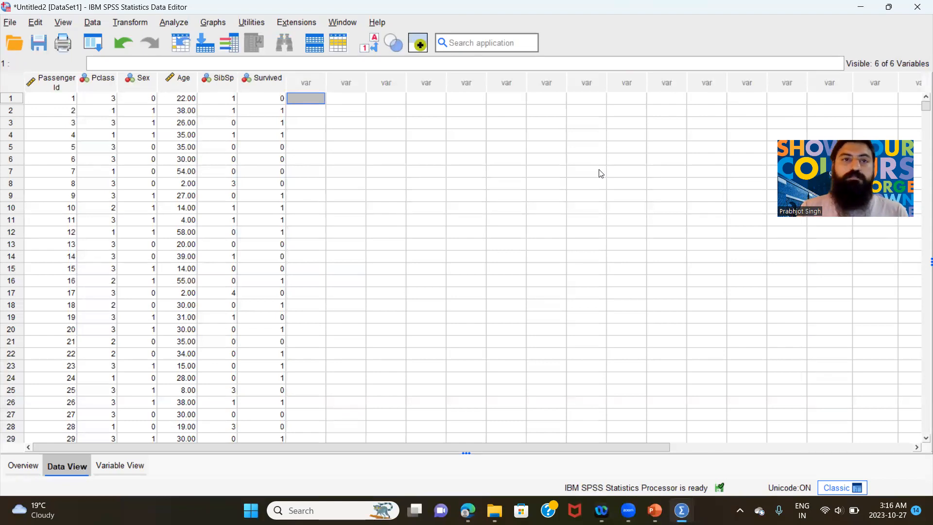
# Start a Frequencies analysis and add Sex as the first variable to analyze.
pyautogui.click(181, 27)
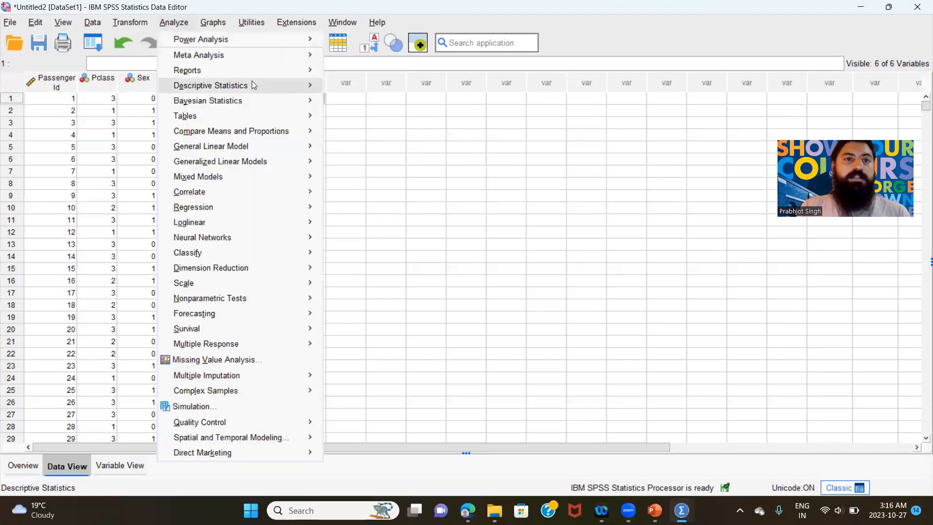
pyautogui.moveTo(254, 83)
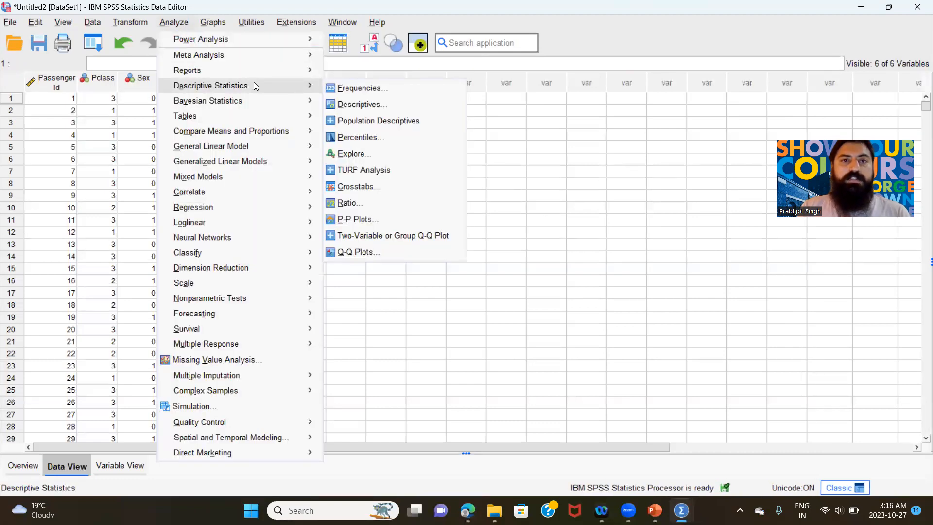
pyautogui.click(331, 88)
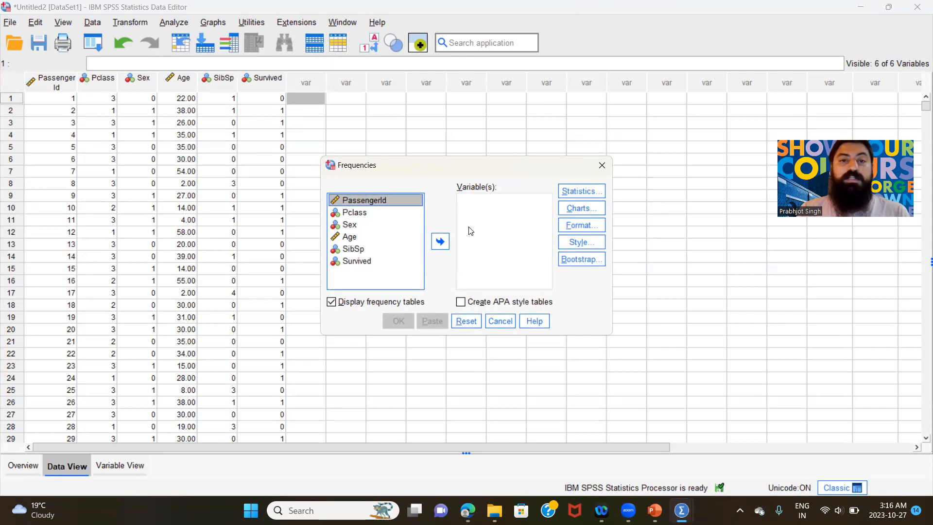
pyautogui.click(378, 213)
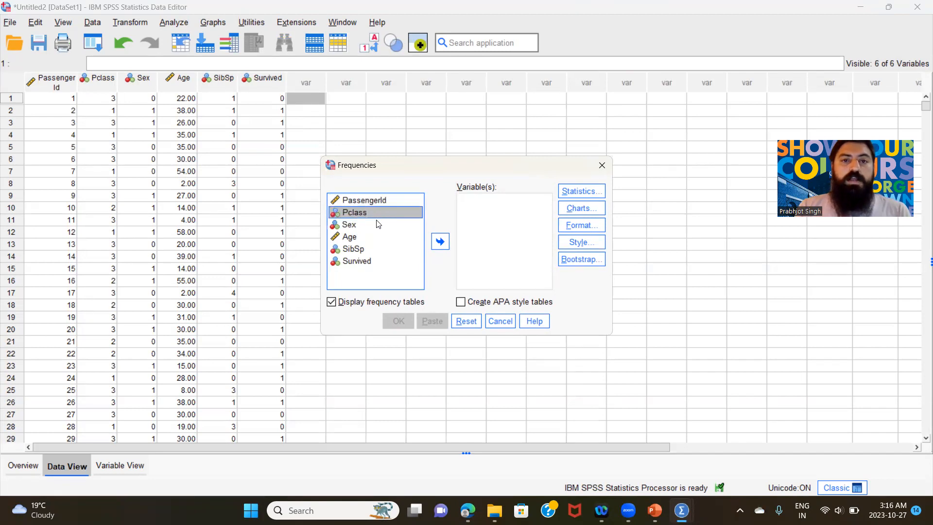
pyautogui.click(376, 224)
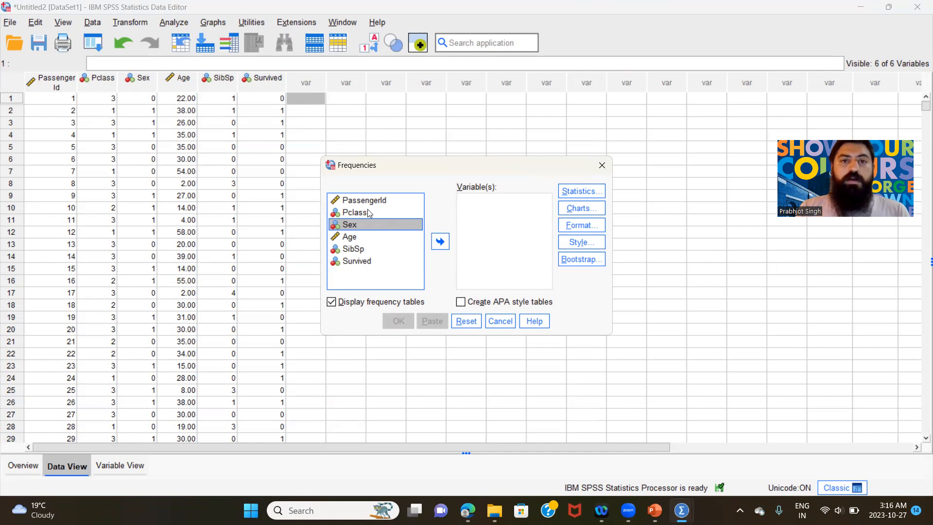
pyautogui.click(368, 213)
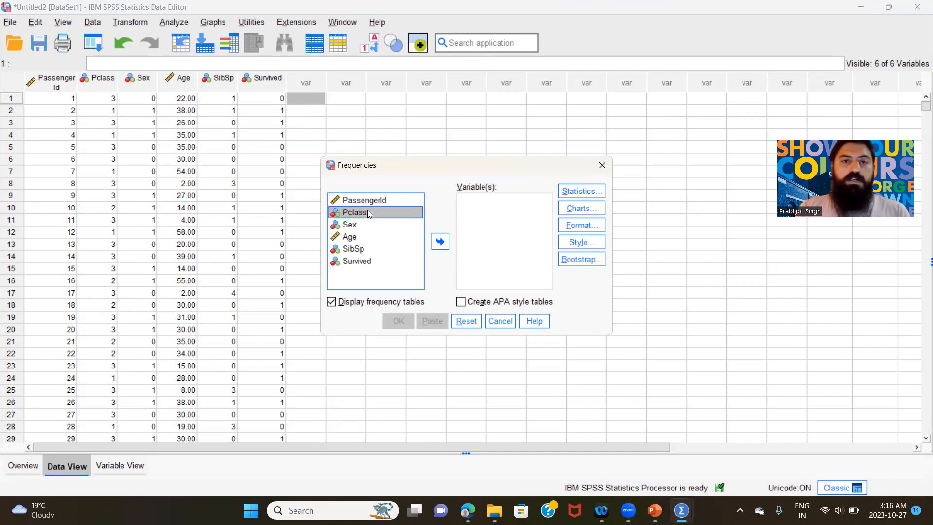
pyautogui.click(370, 225)
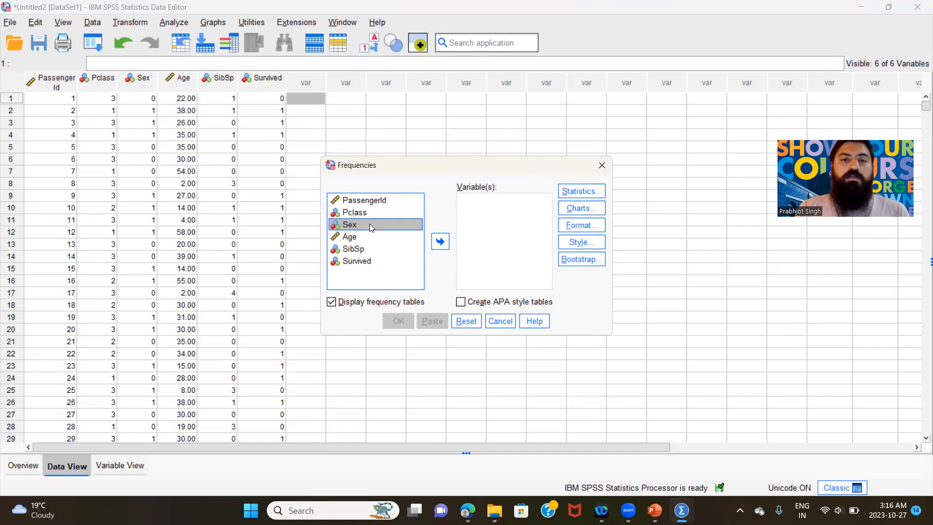
pyautogui.click(440, 242)
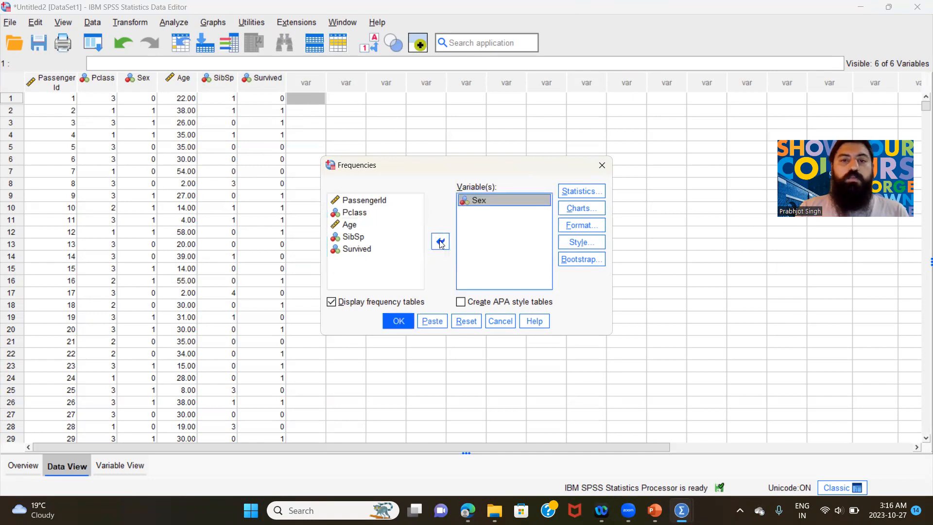
# Add Age, SibSp and Survived to the variables of the Frequencies analysis.
pyautogui.click(365, 225)
pyautogui.click(440, 242)
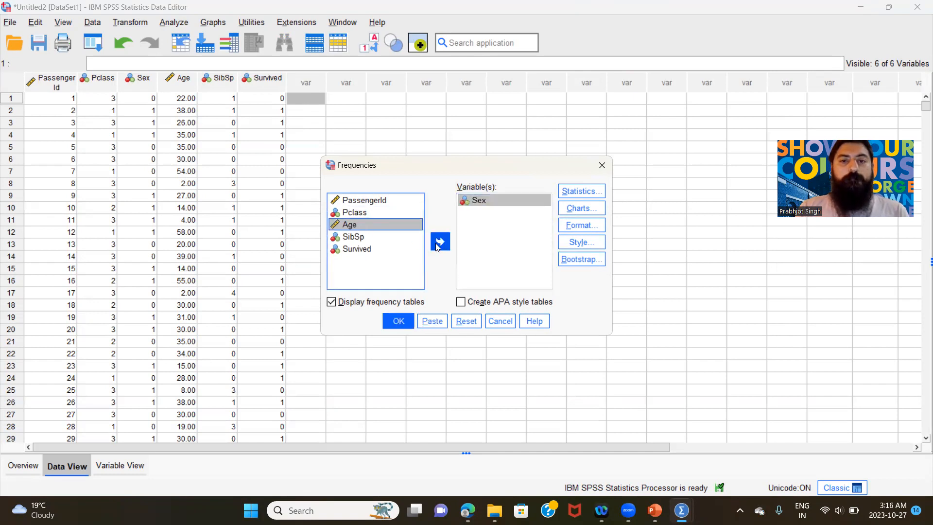
pyautogui.click(384, 224)
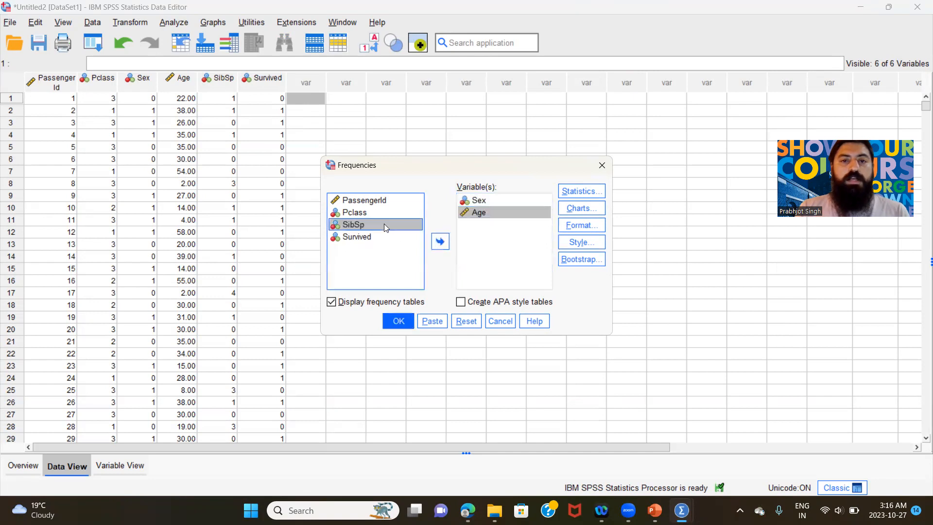
pyautogui.click(438, 246)
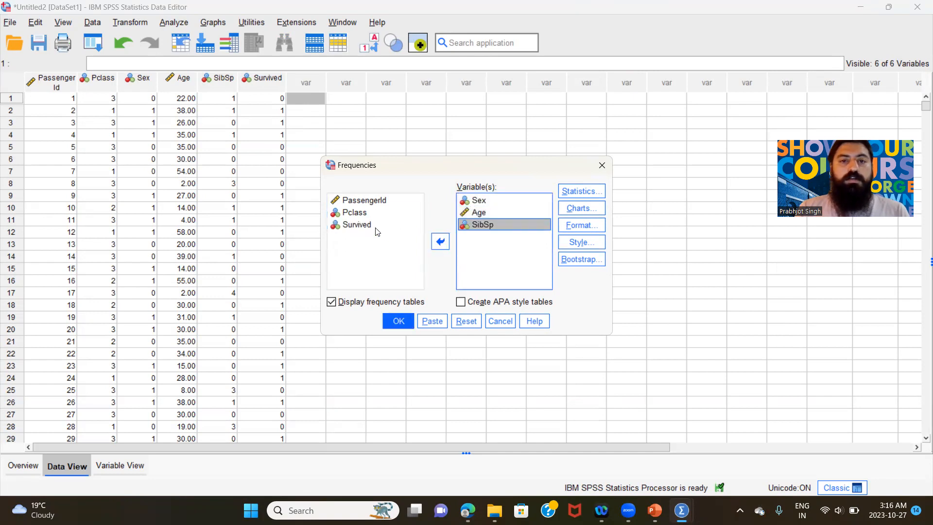
pyautogui.click(376, 228)
pyautogui.click(436, 241)
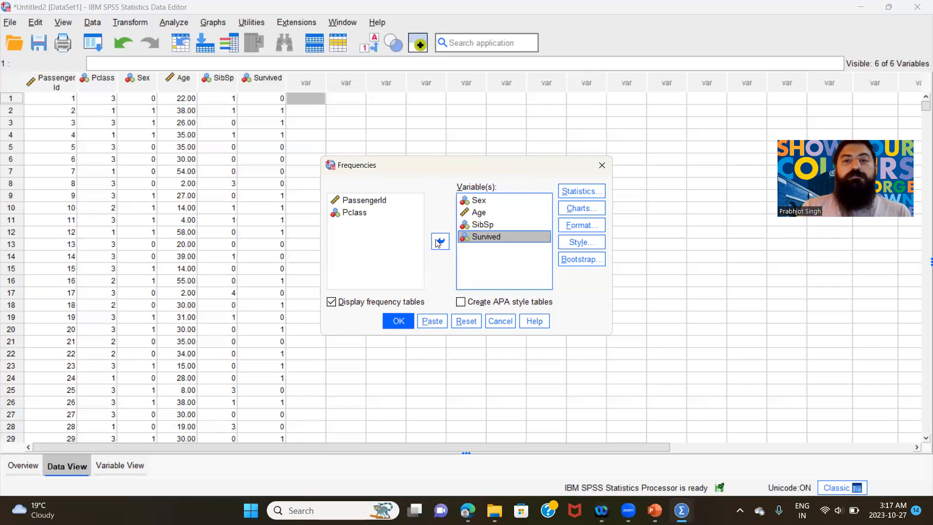
pyautogui.click(527, 236)
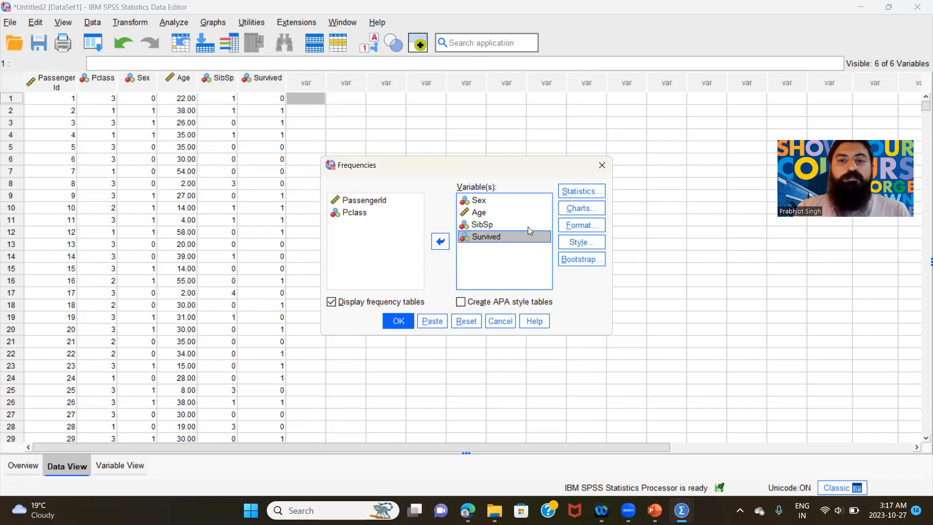
# Include the mean, median, mode, sum, skewness and kurtosis in the Frequencies statistics.
pyautogui.click(588, 190)
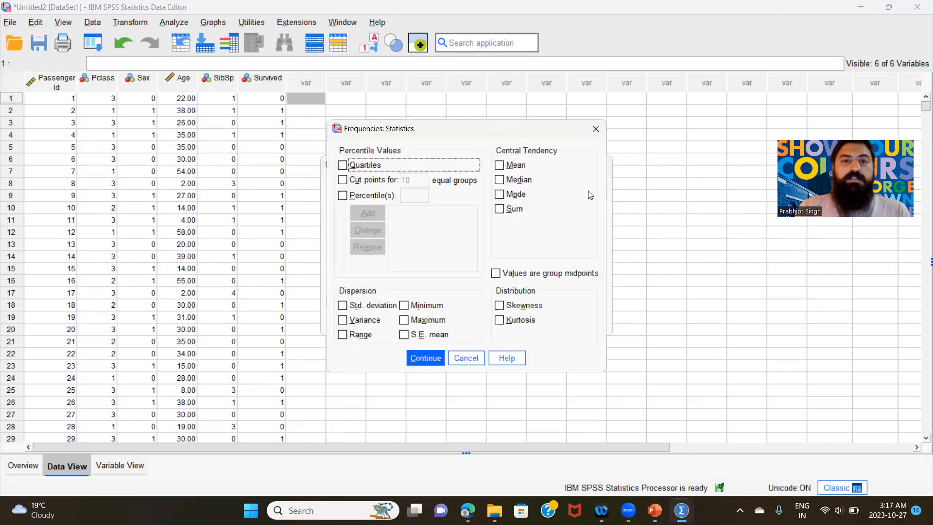
pyautogui.click(500, 167)
pyautogui.click(500, 181)
pyautogui.click(500, 195)
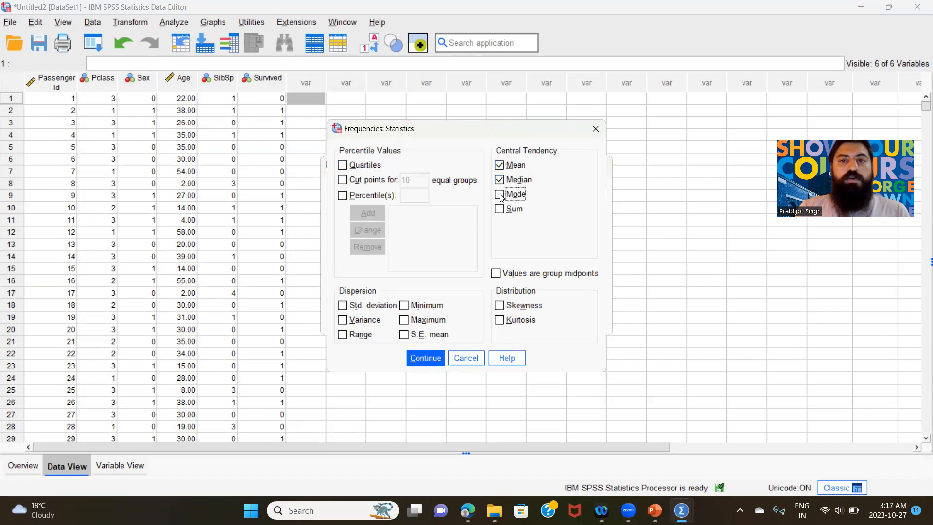
pyautogui.click(500, 210)
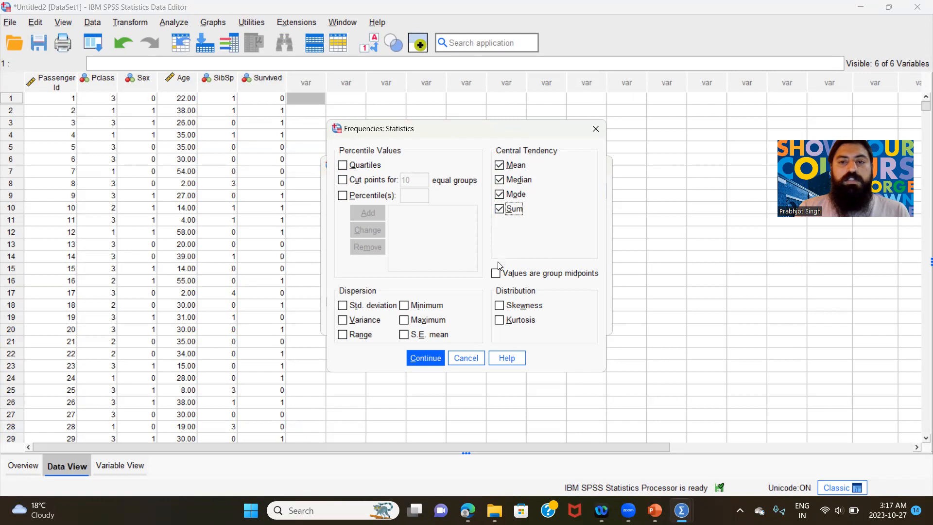
pyautogui.click(499, 307)
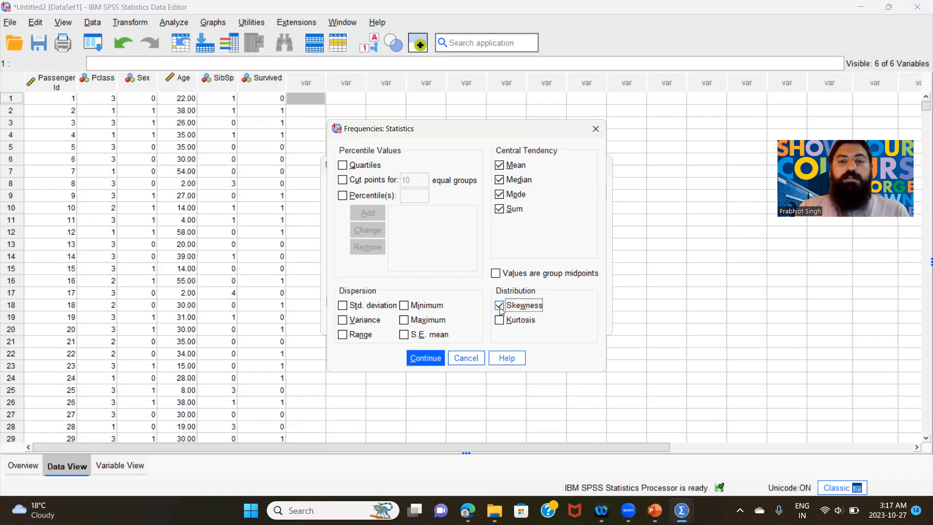
pyautogui.click(499, 321)
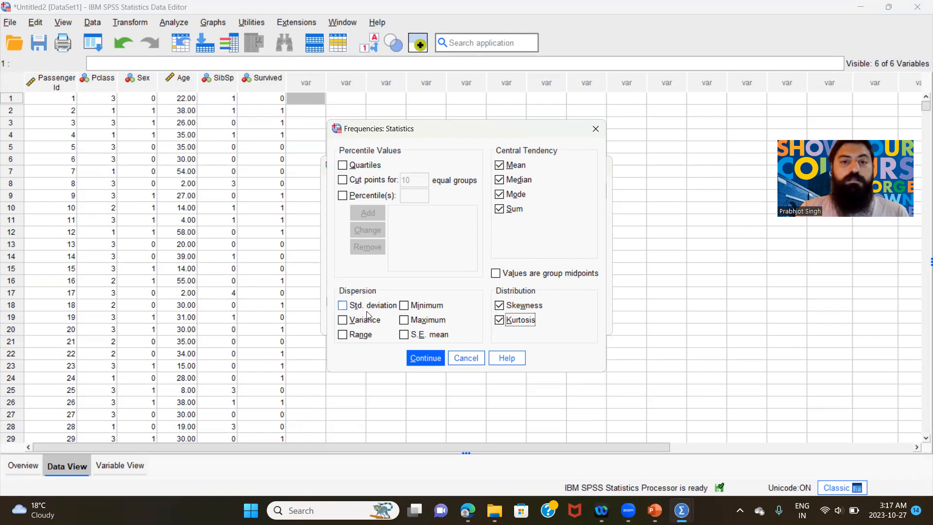
# Add standard deviation, variance, minimum and maximum as dispersion measures and accept the statistics settings.
pyautogui.click(342, 306)
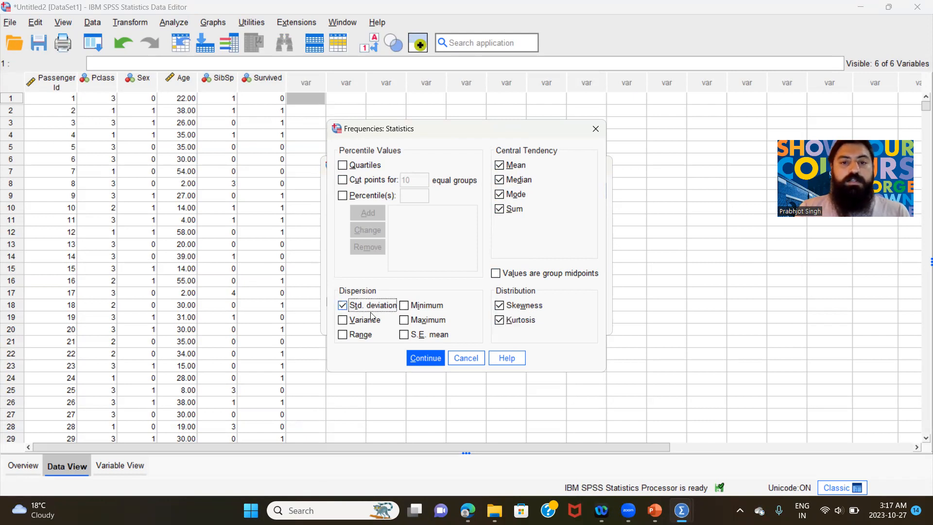
pyautogui.click(344, 320)
pyautogui.click(405, 305)
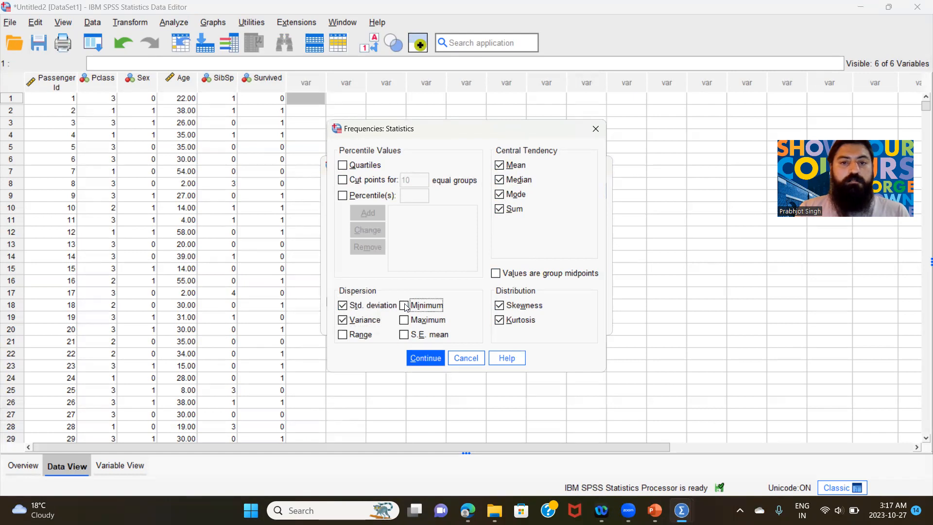
pyautogui.click(406, 321)
pyautogui.click(405, 321)
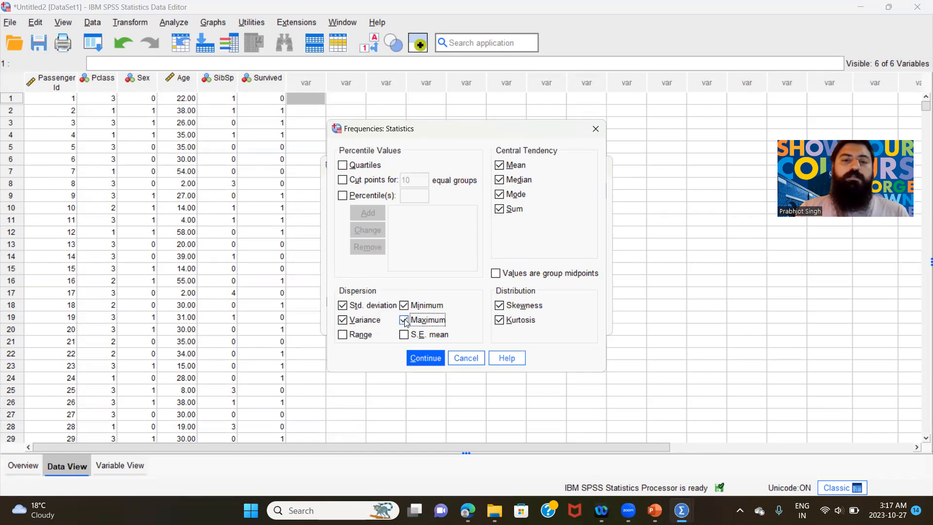
pyautogui.click(427, 359)
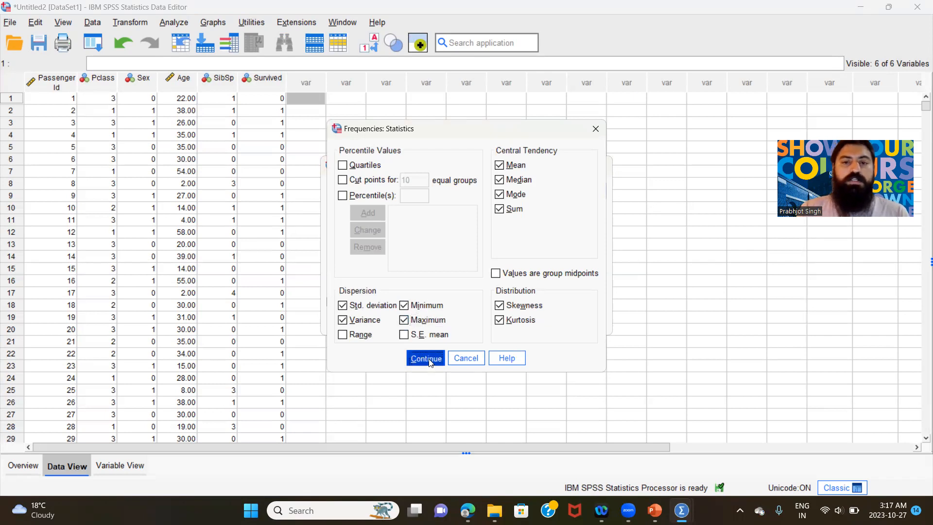
# Set the Frequencies output to include bar charts.
pyautogui.click(582, 208)
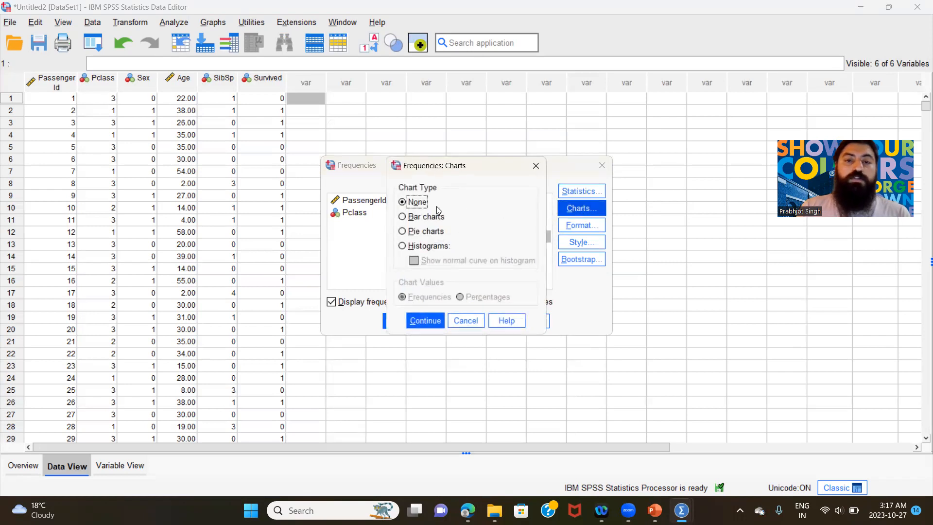
pyautogui.click(406, 217)
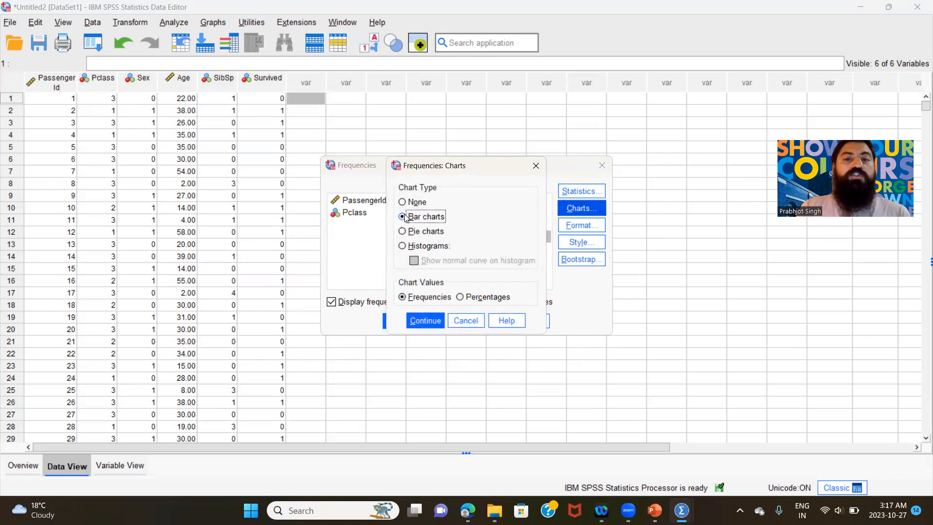
pyautogui.click(425, 320)
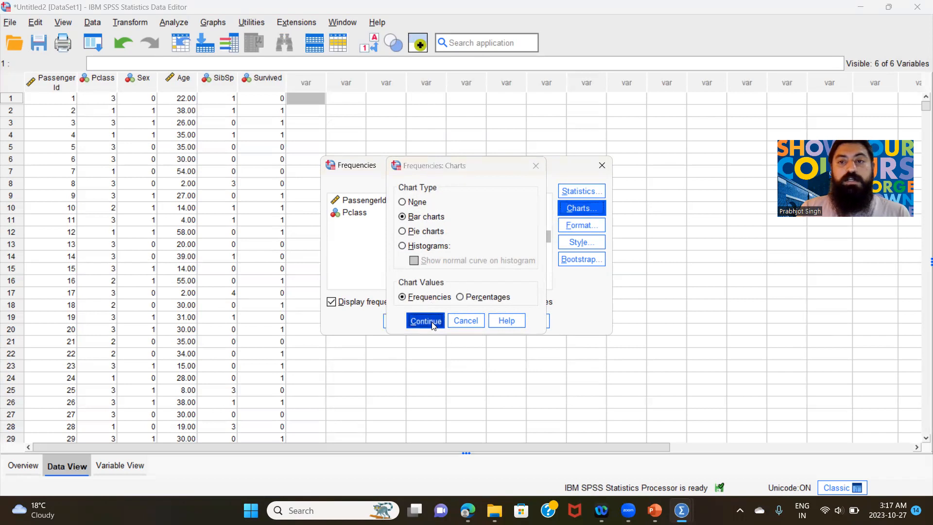
# Keep the default output format and table style, and run the Frequencies analysis.
pyautogui.click(574, 228)
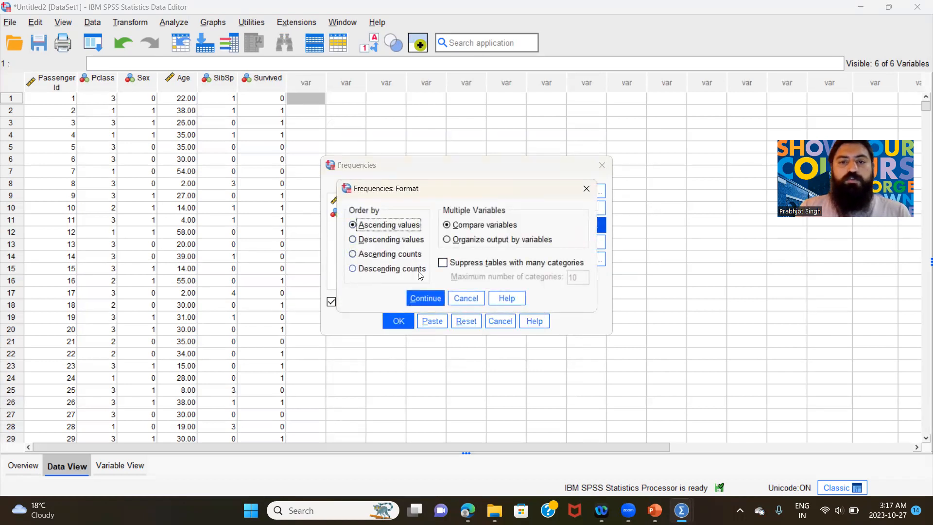
pyautogui.click(425, 301)
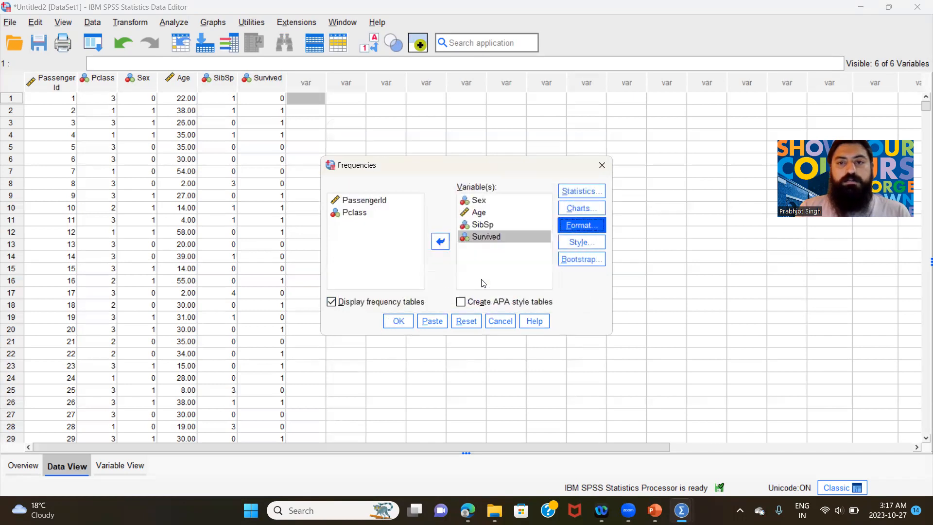
pyautogui.click(583, 239)
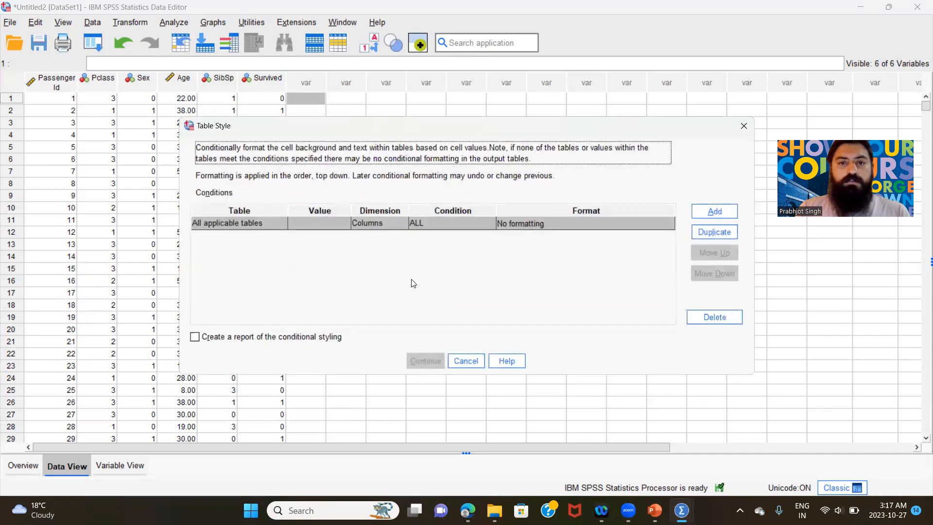
pyautogui.click(454, 360)
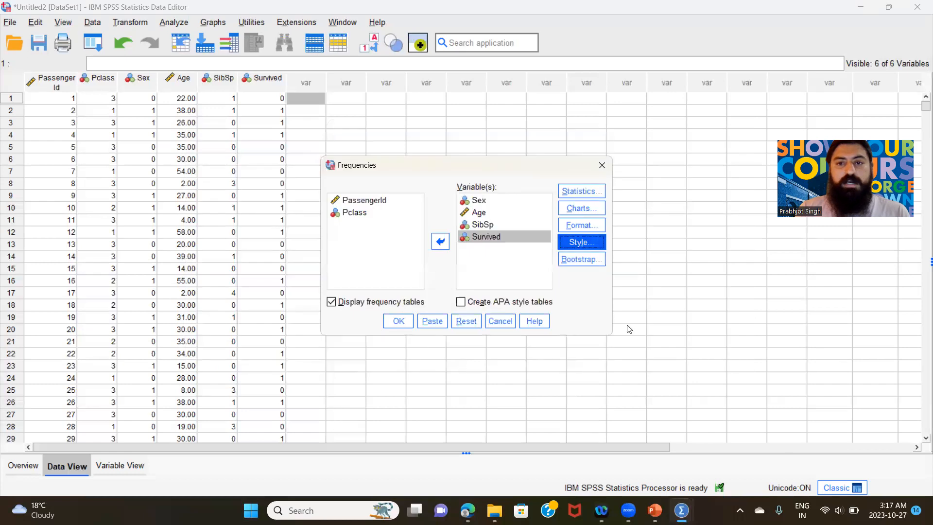
pyautogui.click(398, 322)
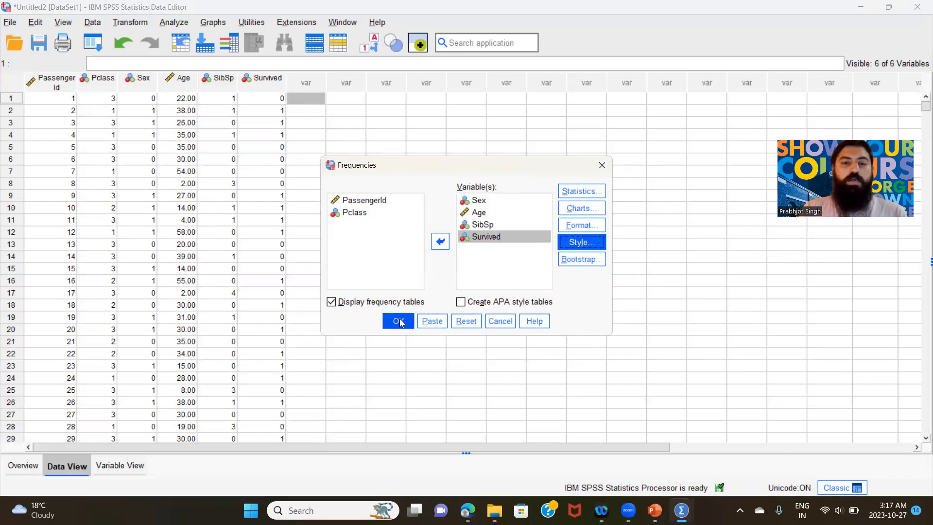
pyautogui.click(398, 321)
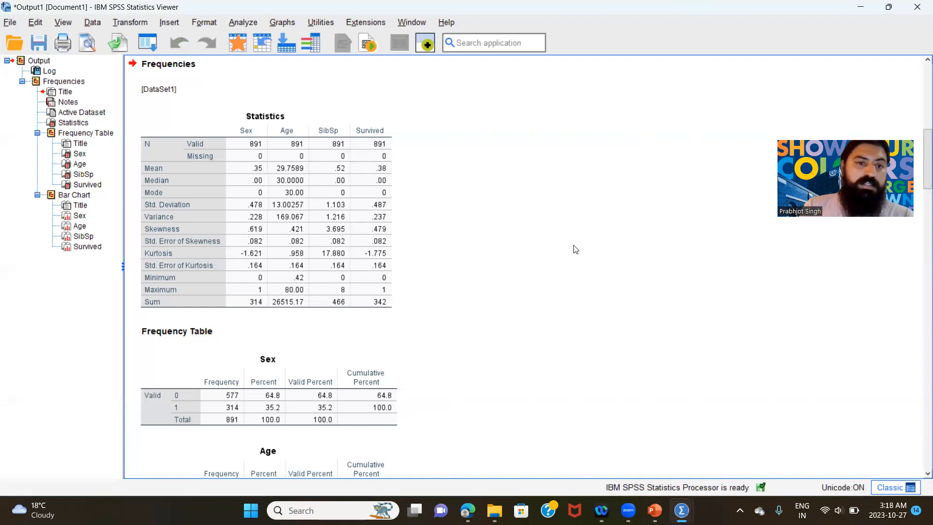
# Examine the Statistics table and the frequency tables for Sex and Age in the output.
pyautogui.click(273, 161)
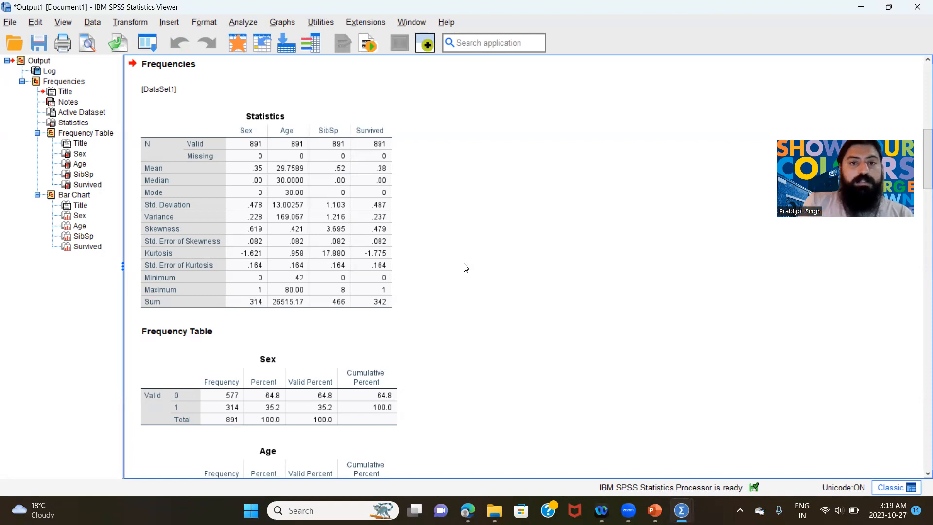
pyautogui.click(350, 125)
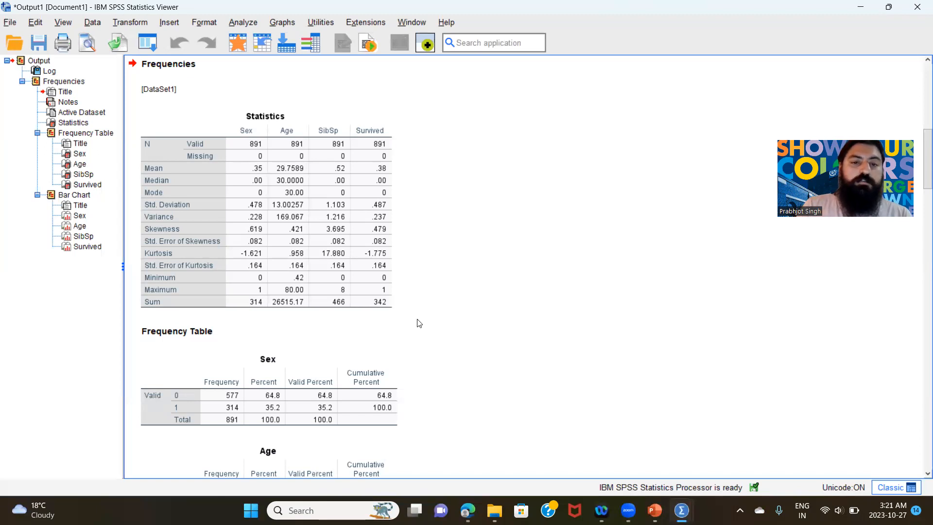
pyautogui.scroll(-2, 419, 323)
pyautogui.scroll(-2, 419, 323)
pyautogui.click(177, 302)
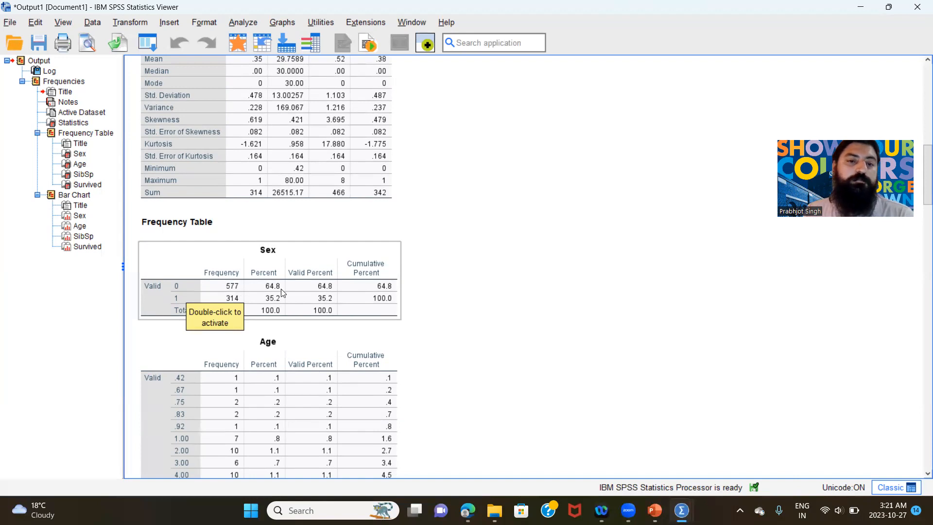
pyautogui.click(350, 351)
pyautogui.click(485, 305)
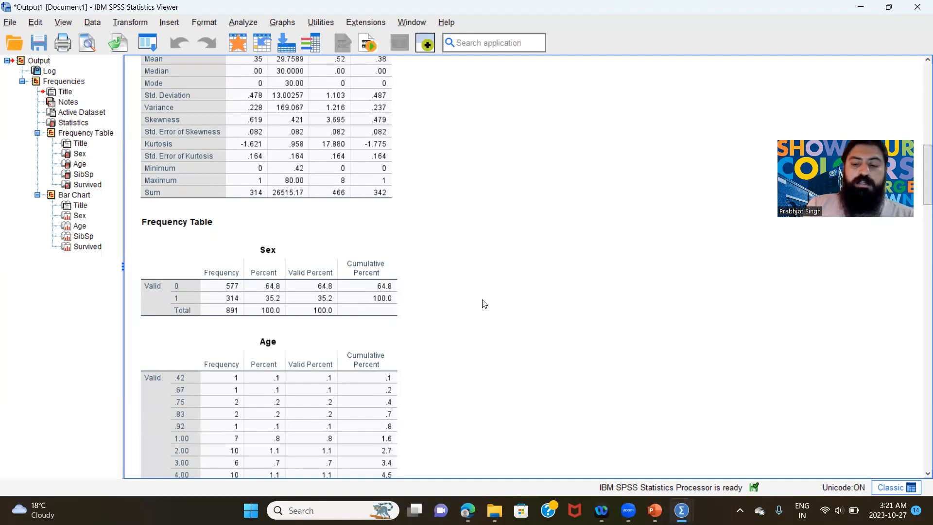
# Examine the frequency tables for Age, SibSp and Survived in the output.
pyautogui.scroll(-3, 484, 304)
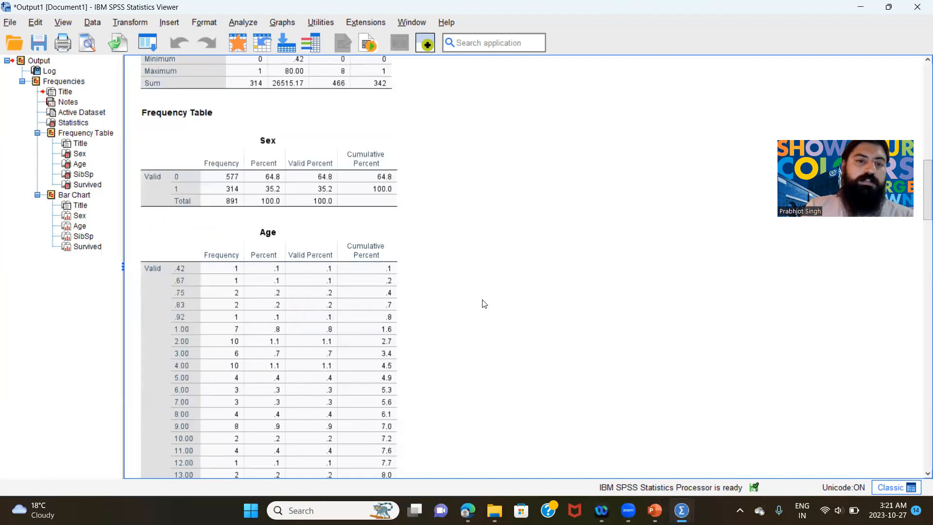
pyautogui.scroll(-10, 485, 304)
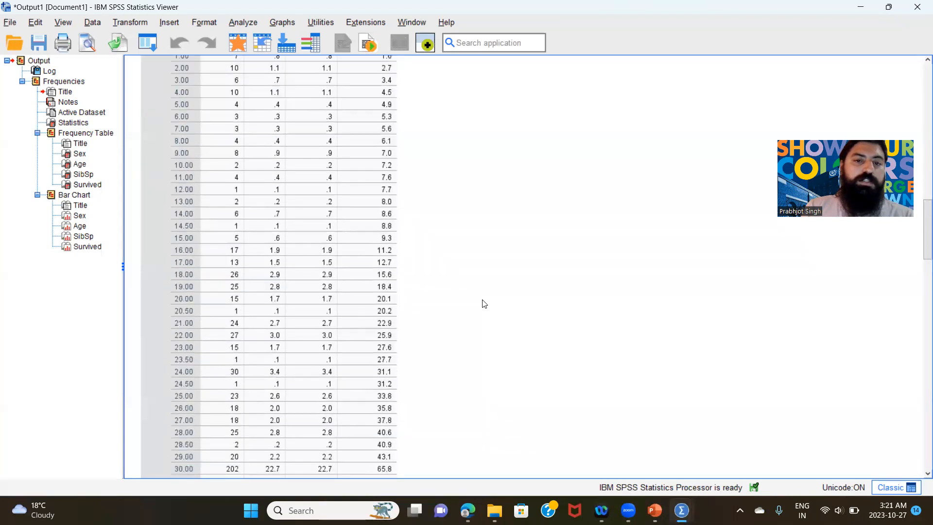
pyautogui.scroll(-18, 484, 304)
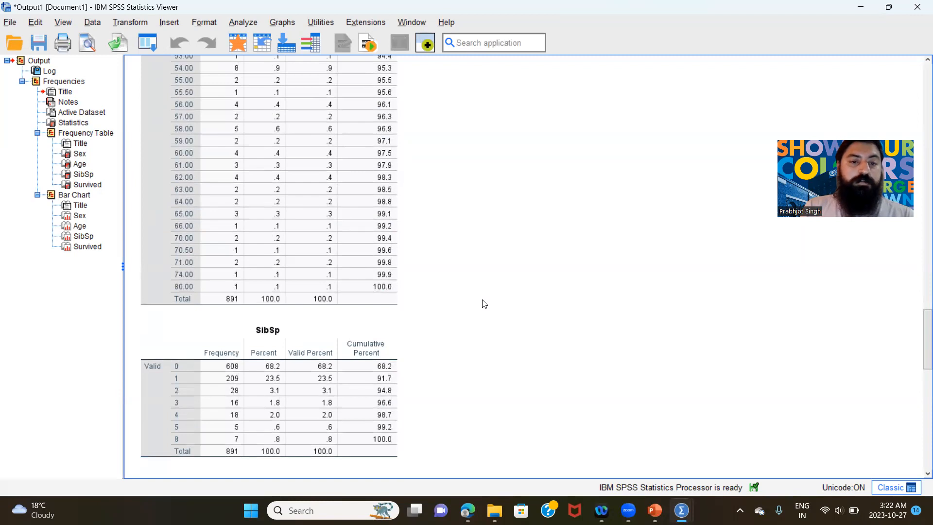
pyautogui.click(144, 363)
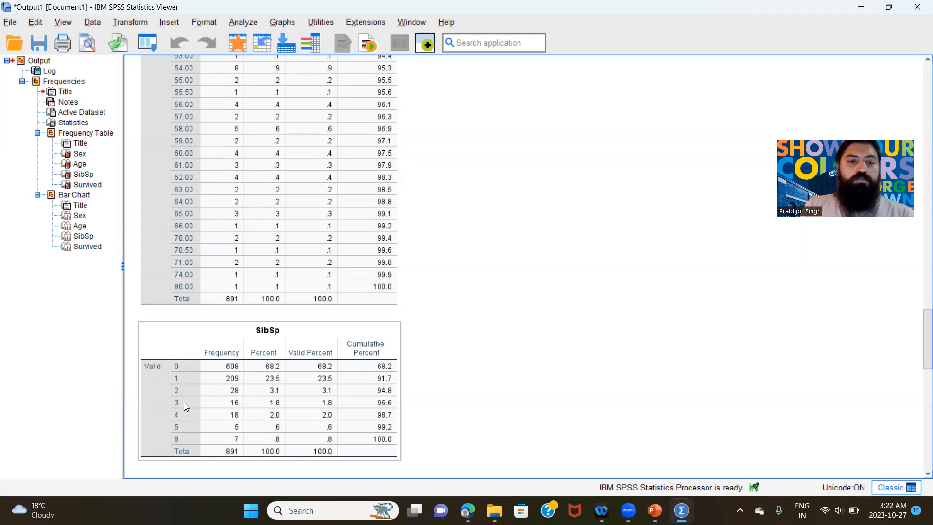
pyautogui.click(465, 441)
pyautogui.scroll(-5, 465, 441)
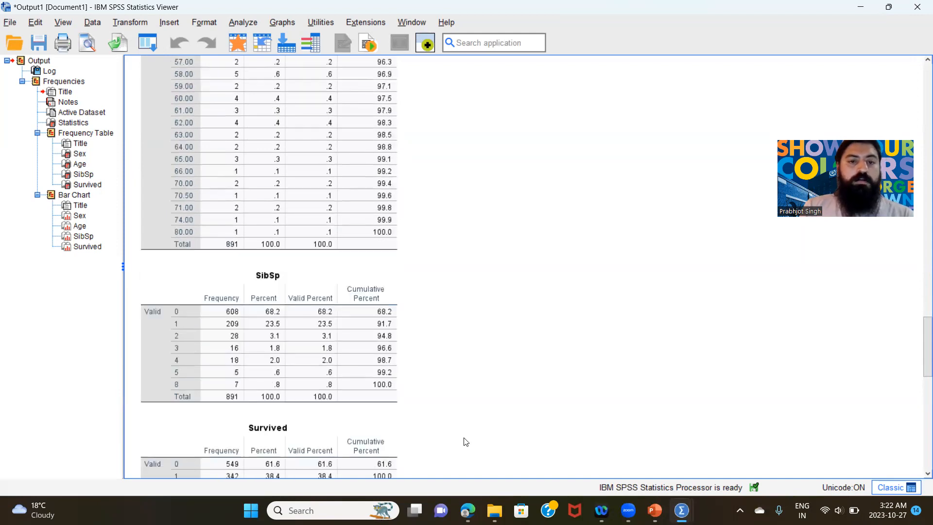
pyautogui.scroll(-5, 466, 441)
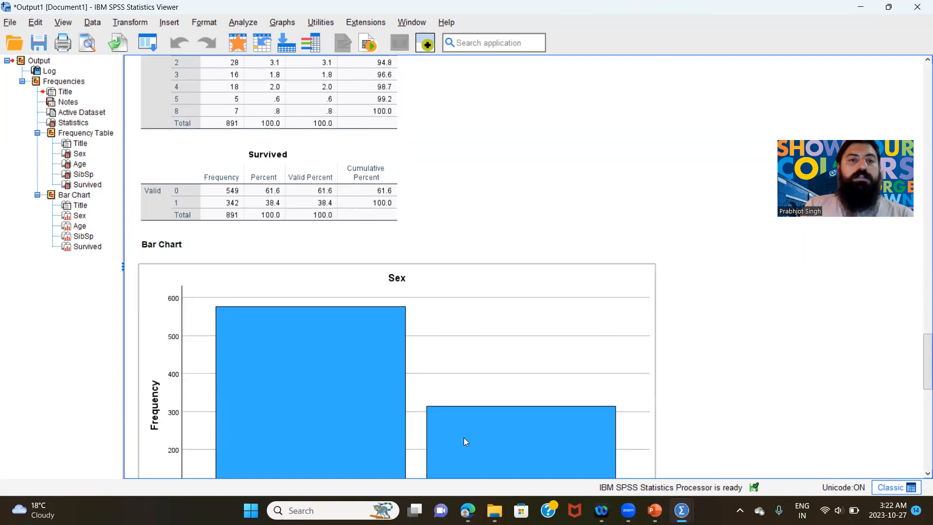
# Examine the bar charts for Sex, Age, SibSp and Survived in the output.
pyautogui.scroll(-3, 466, 441)
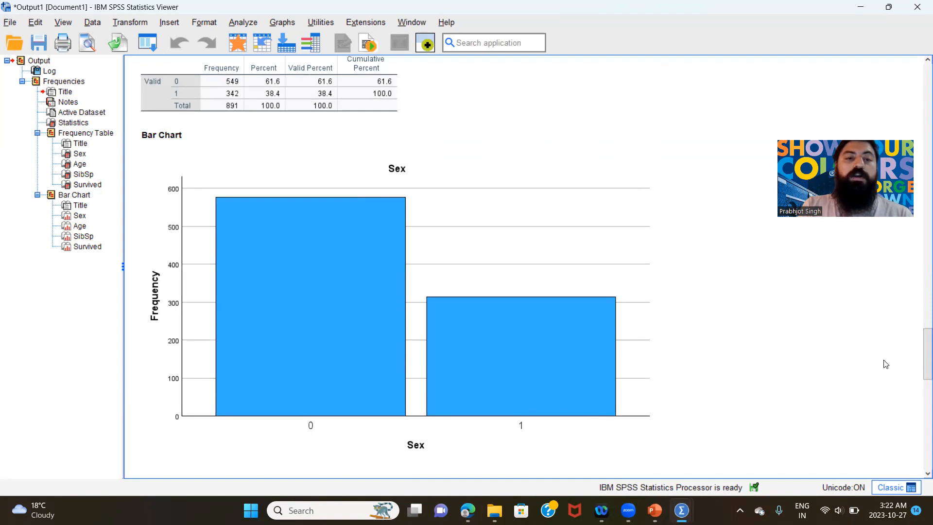
pyautogui.click(629, 321)
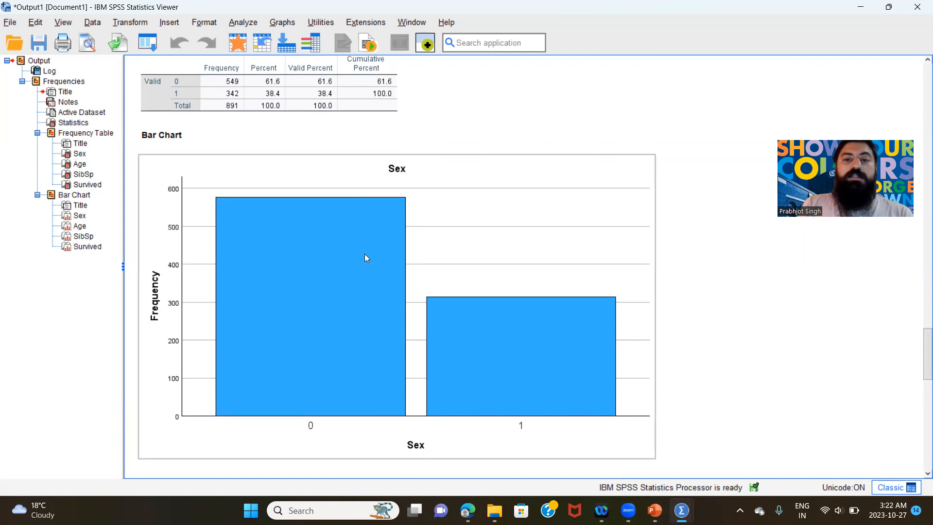
pyautogui.click(706, 361)
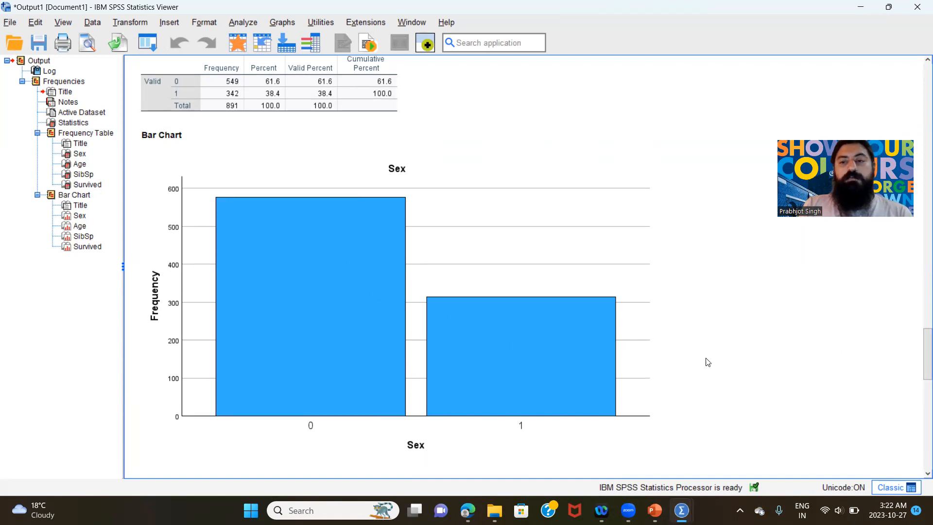
pyautogui.scroll(-5, 711, 361)
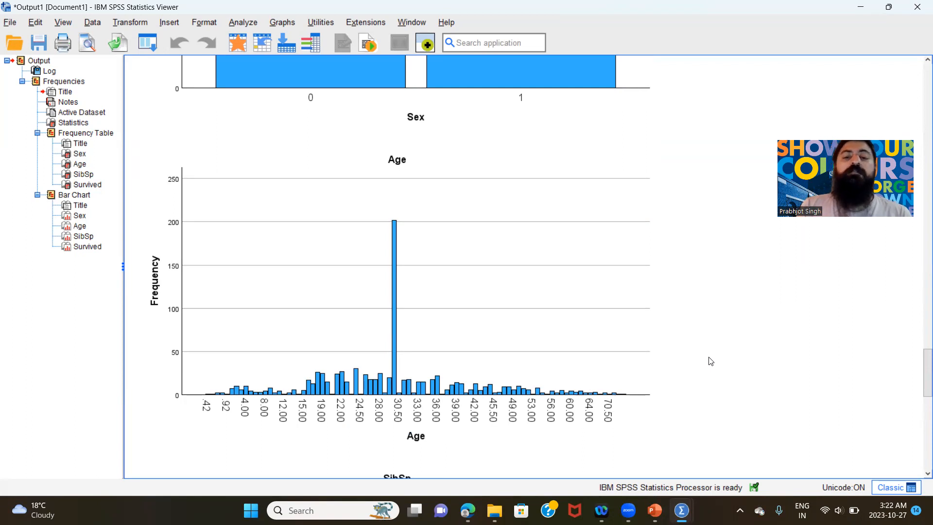
pyautogui.scroll(-3, 710, 361)
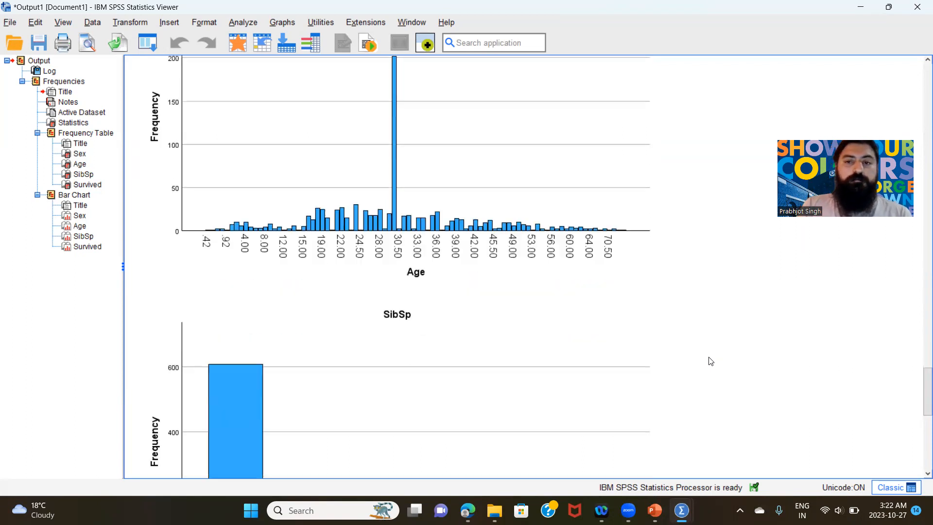
pyautogui.scroll(-3, 711, 361)
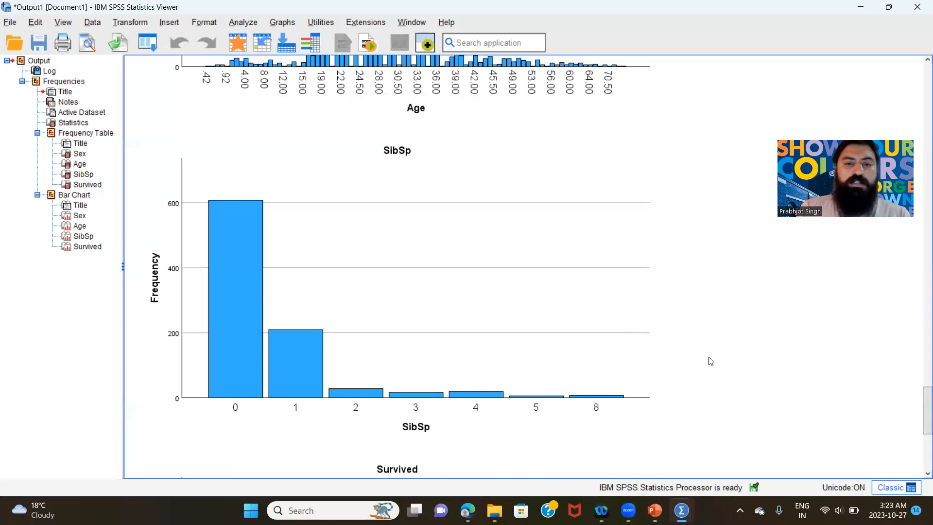
pyautogui.scroll(-1, 710, 361)
pyautogui.scroll(-4, 710, 361)
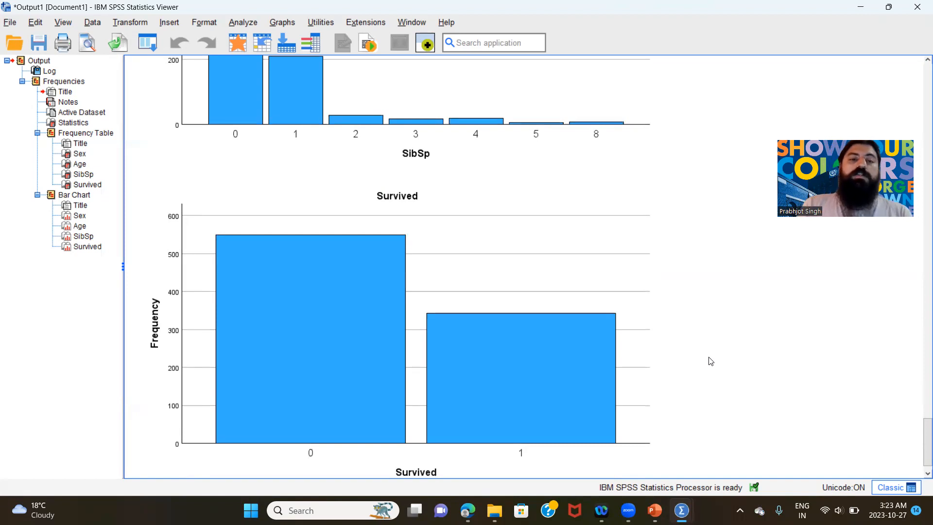
# Go back through the bar charts to the start of the Frequencies output and review the Statistics table.
pyautogui.scroll(5, 710, 361)
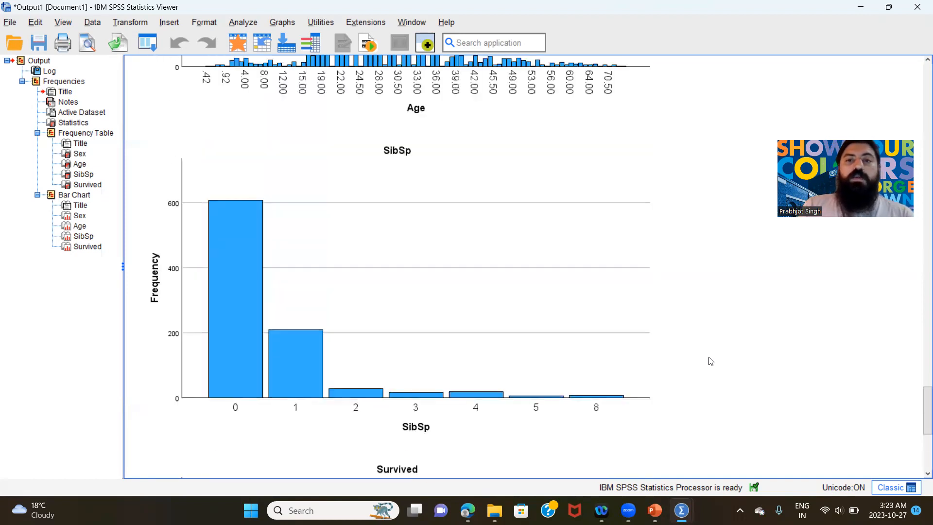
pyautogui.scroll(3, 710, 361)
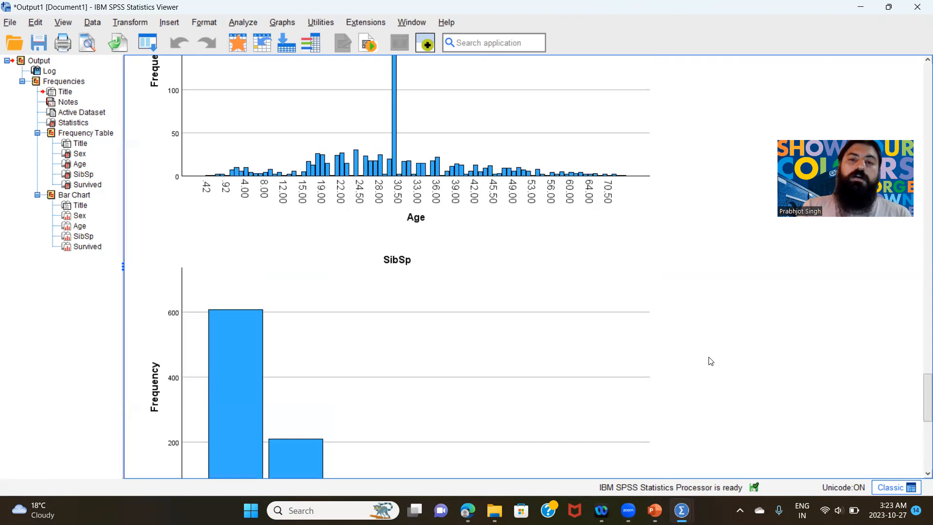
pyautogui.scroll(6, 710, 361)
pyautogui.scroll(4, 710, 361)
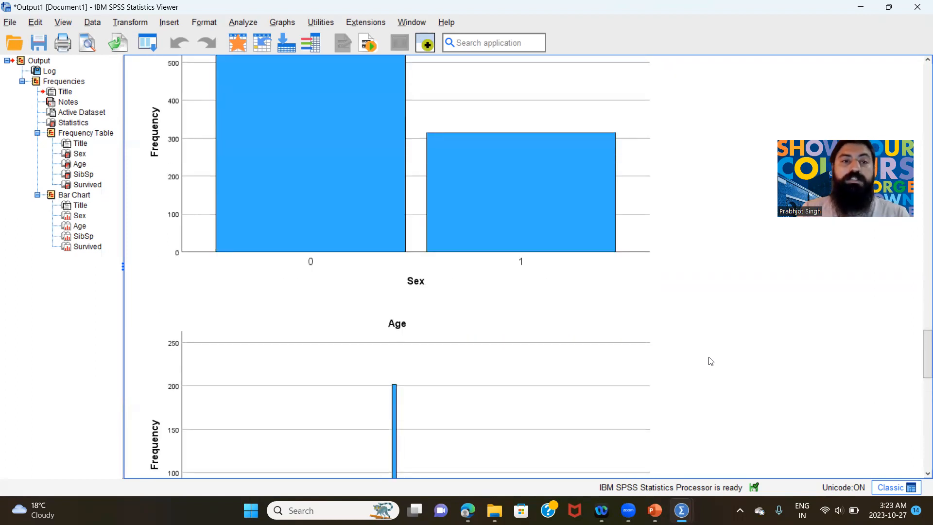
pyautogui.scroll(20, 710, 360)
pyautogui.scroll(20, 711, 360)
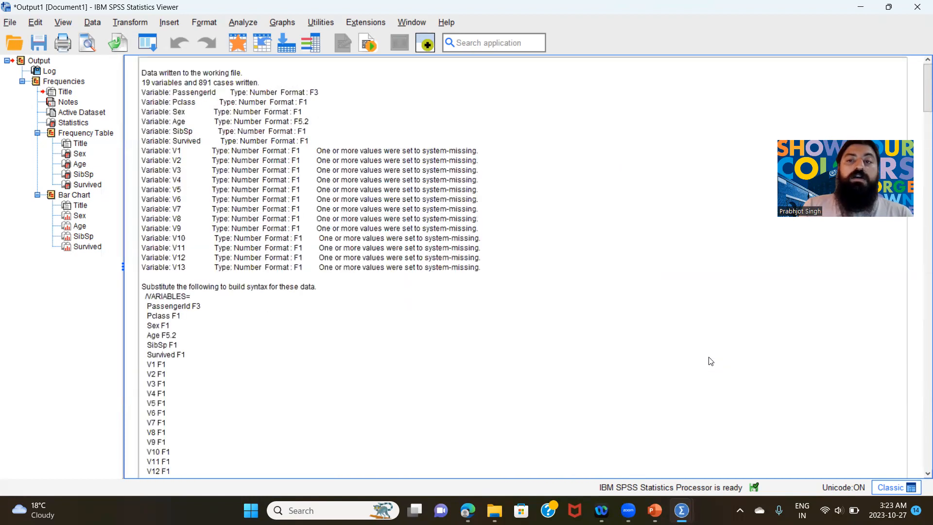
pyautogui.scroll(-10, 710, 361)
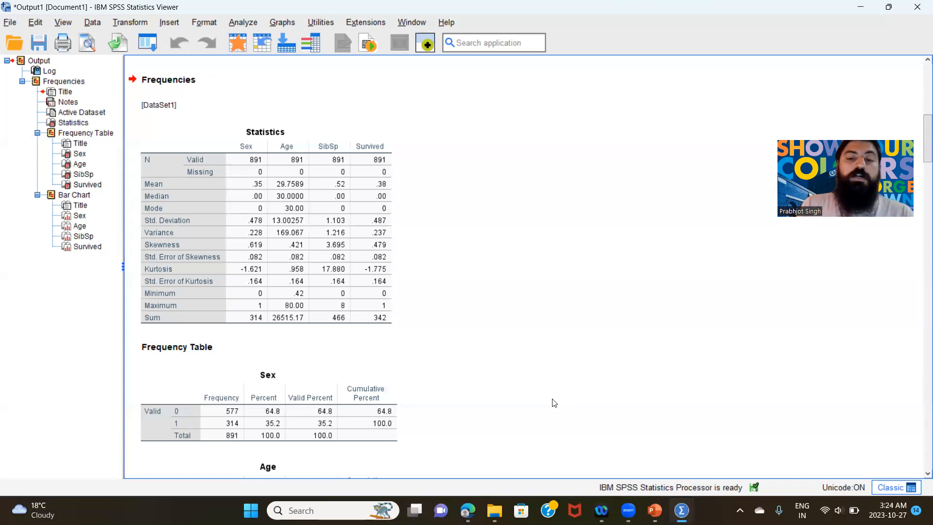
pyautogui.moveTo(466, 511)
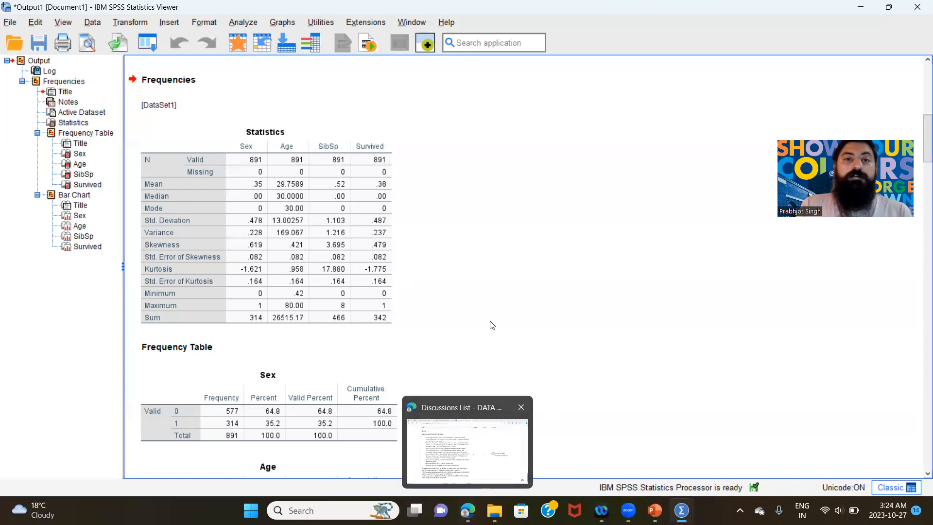
pyautogui.click(266, 85)
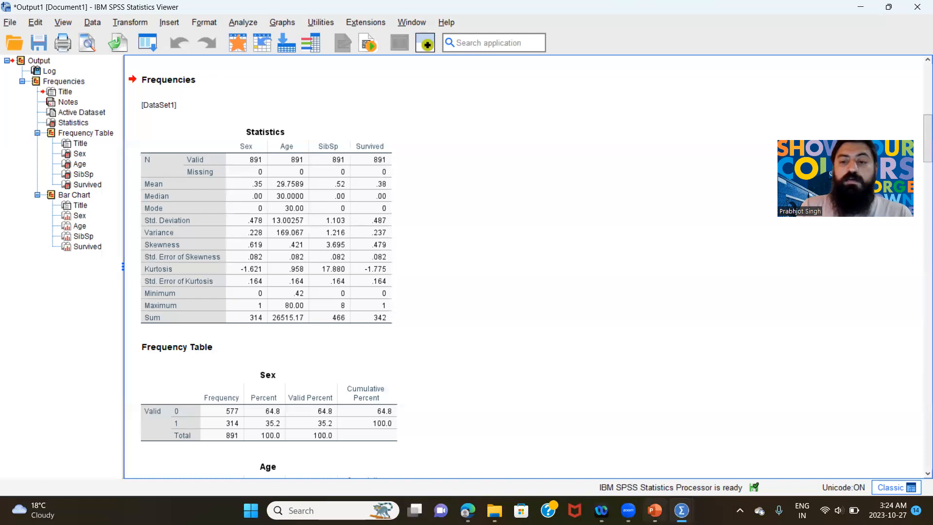
# Set up a Linear Regression on the dataset with Age as the dependent variable and Survived as the independent variable.
pyautogui.moveTo(681, 510)
pyautogui.click(719, 452)
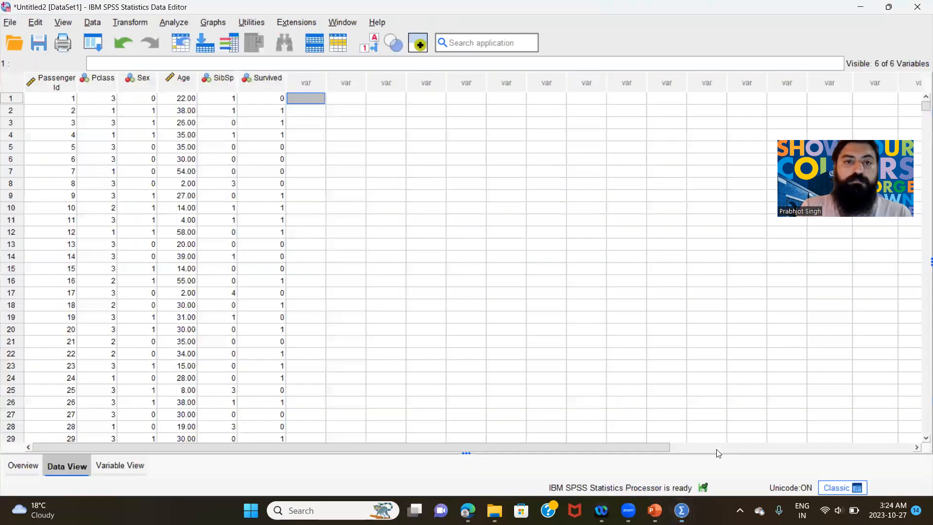
pyautogui.click(172, 23)
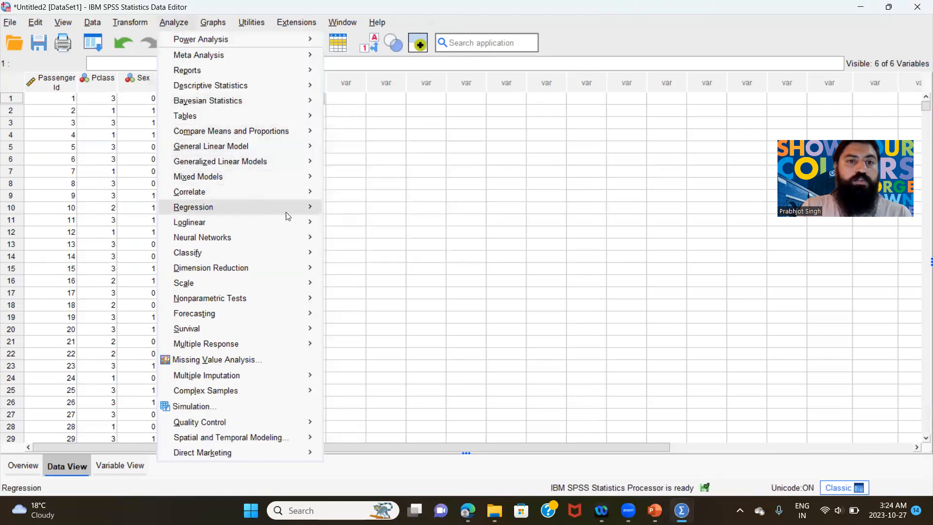
pyautogui.moveTo(292, 214)
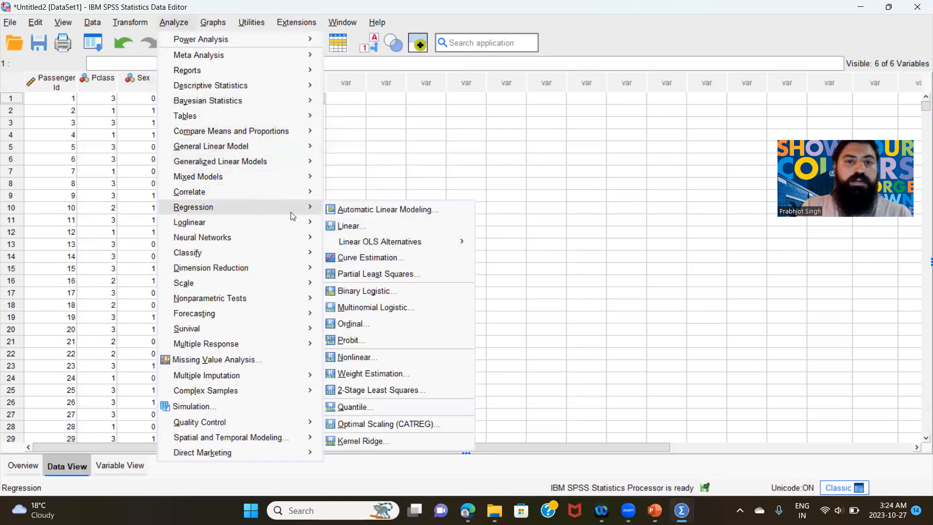
pyautogui.click(367, 225)
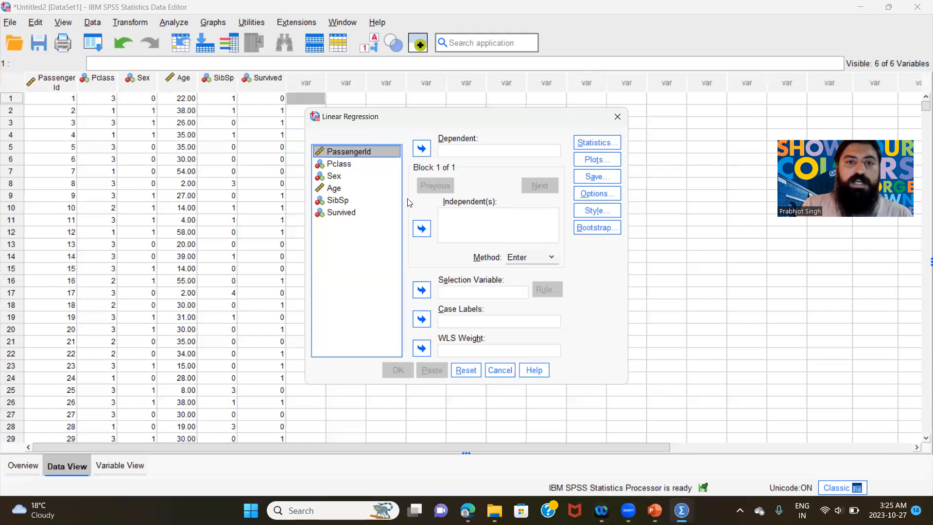
pyautogui.click(375, 189)
pyautogui.click(425, 148)
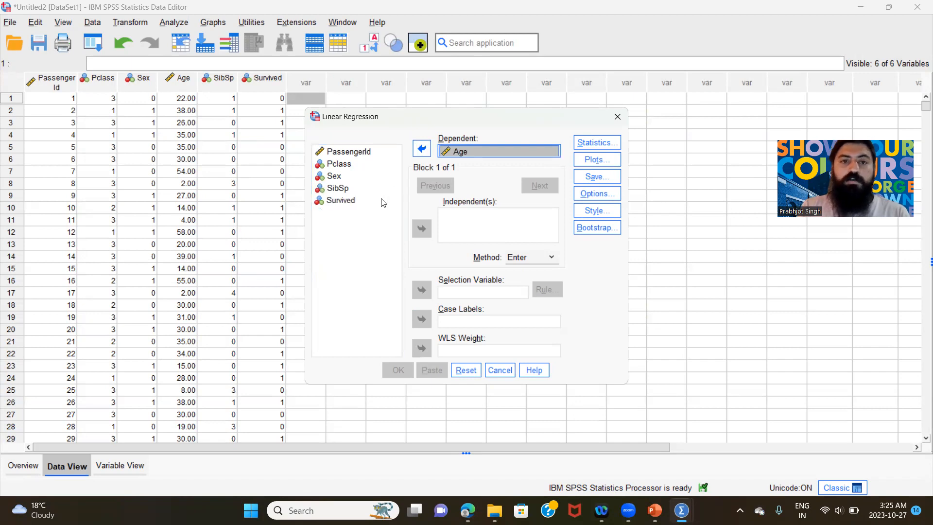
pyautogui.click(383, 200)
pyautogui.click(421, 230)
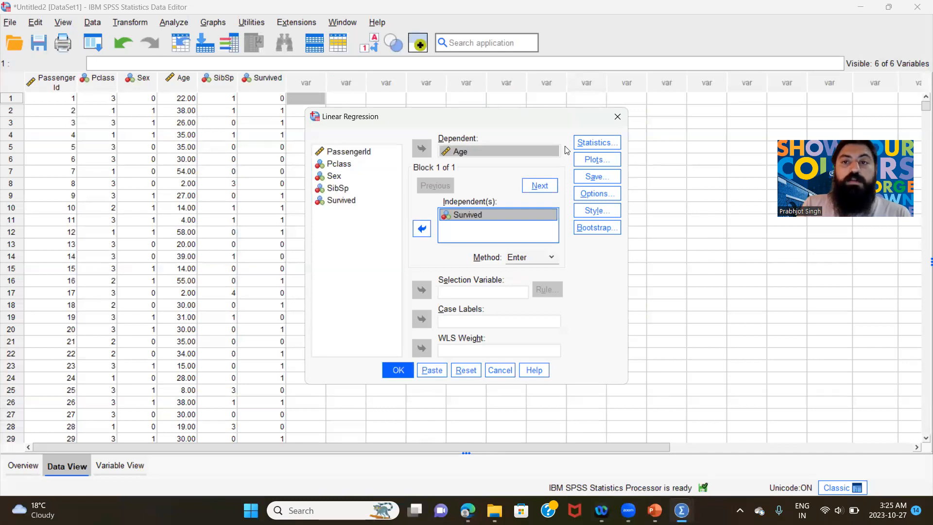
# Add 95% confidence intervals and R squared change to the regression statistics and accept the settings.
pyautogui.click(585, 147)
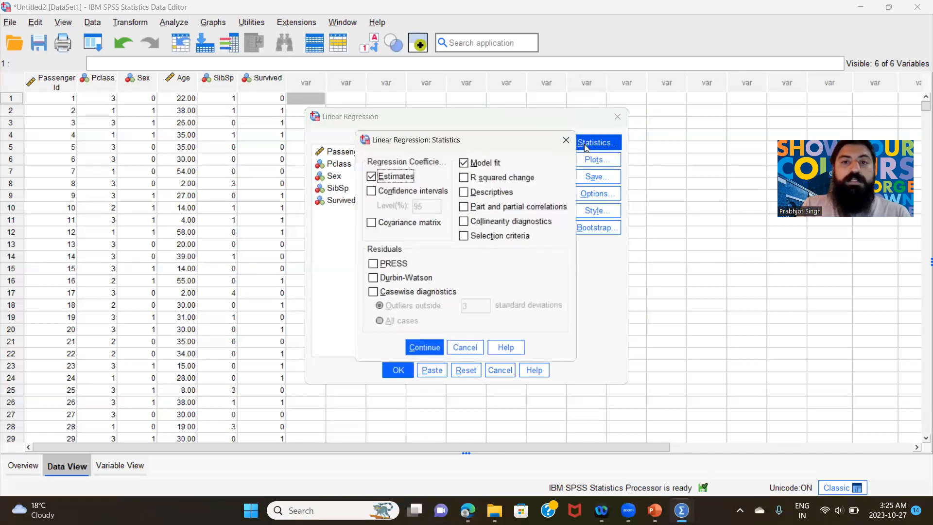
pyautogui.click(371, 191)
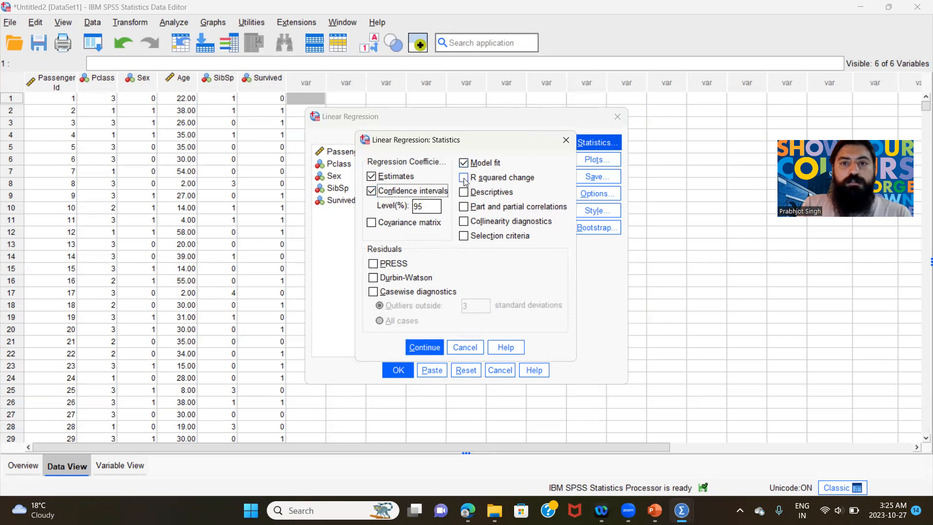
pyautogui.click(464, 179)
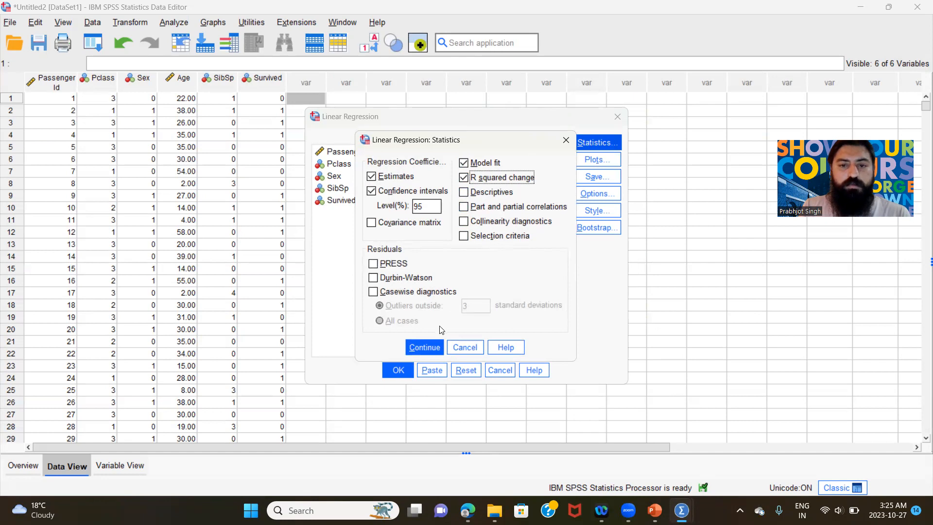
pyautogui.click(424, 348)
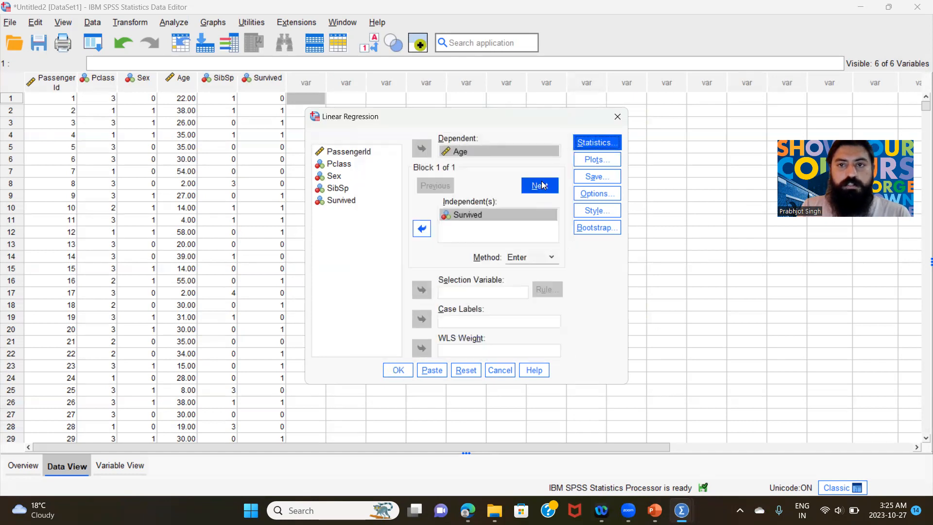
# Set the linear regression to save standardized predicted values and studentized residuals, leaving the plots unspecified.
pyautogui.click(593, 161)
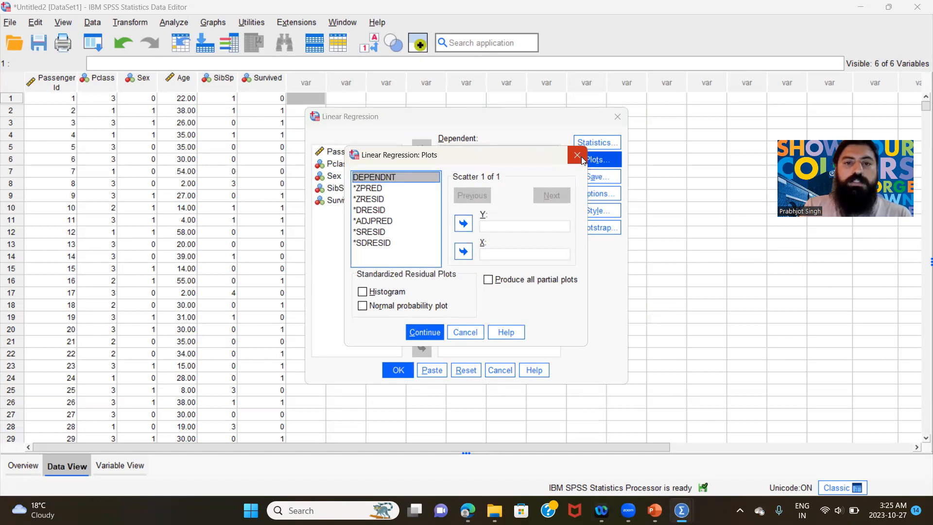
pyautogui.click(577, 155)
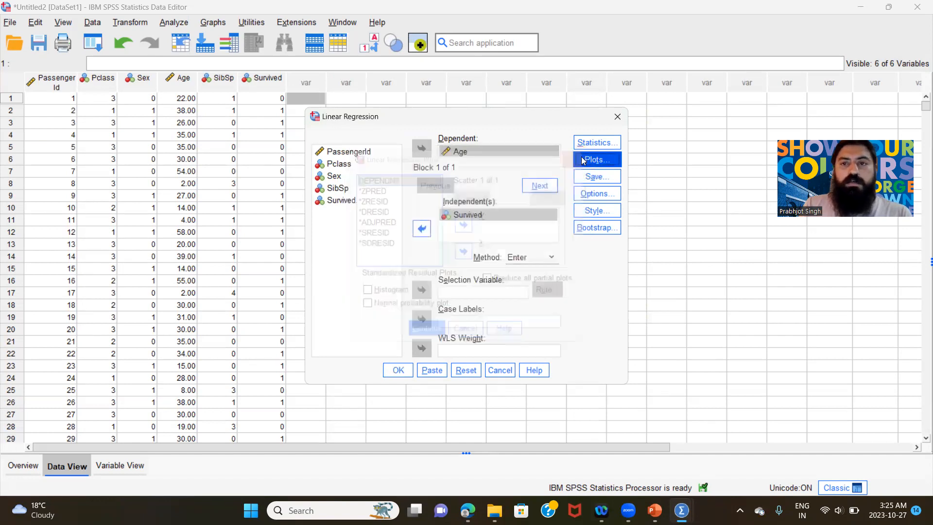
pyautogui.click(600, 179)
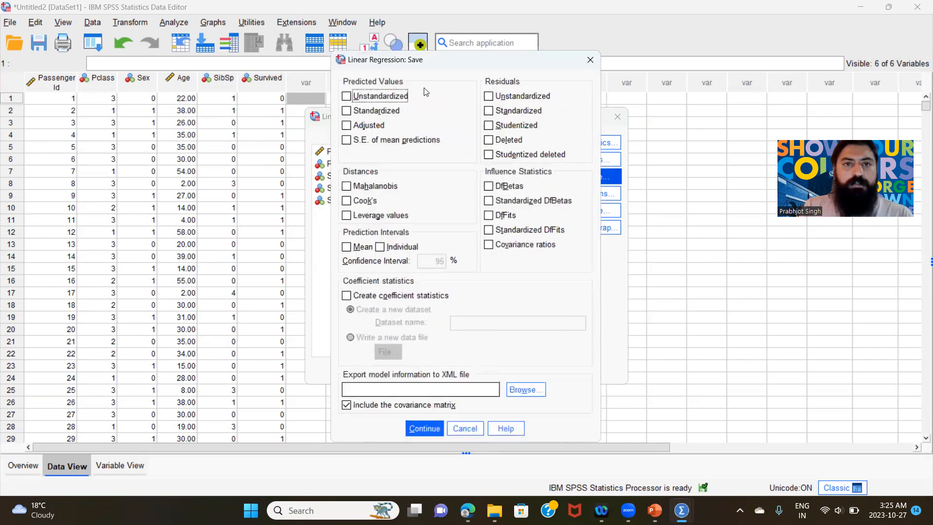
pyautogui.click(347, 111)
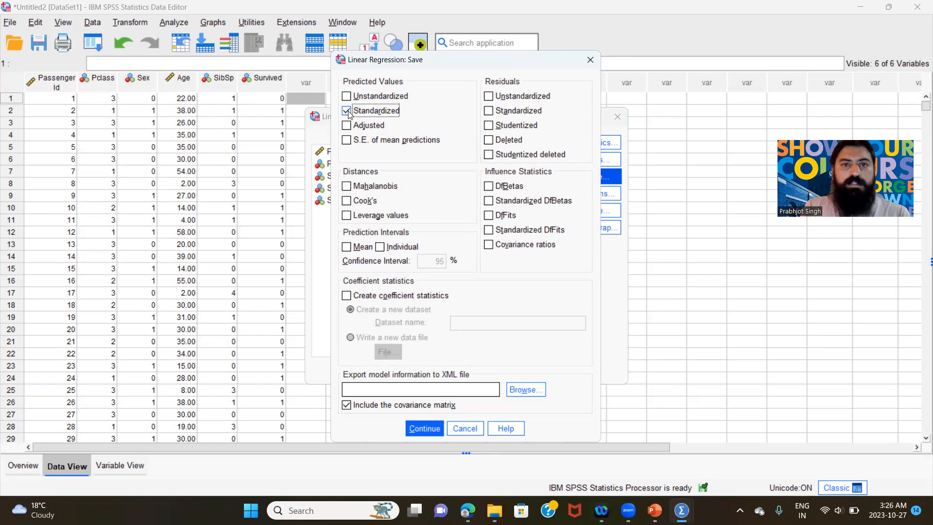
pyautogui.click(491, 126)
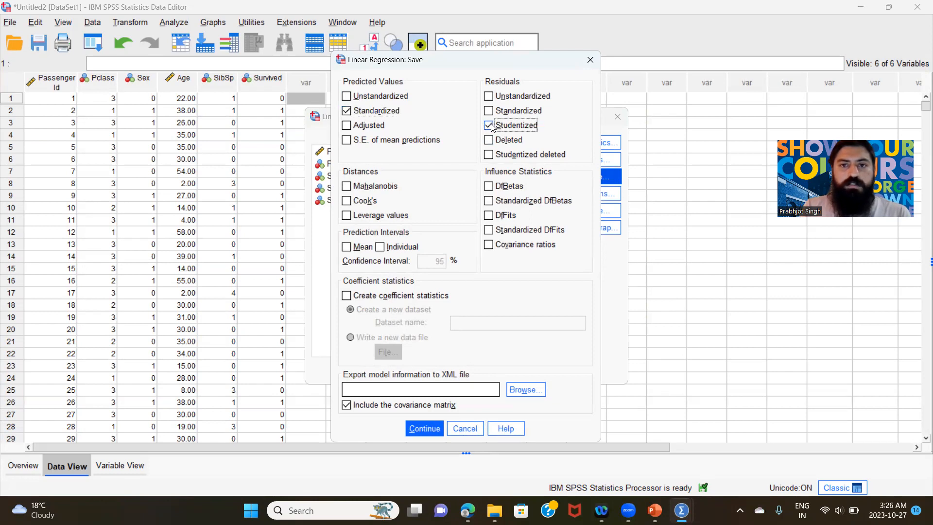
pyautogui.click(417, 428)
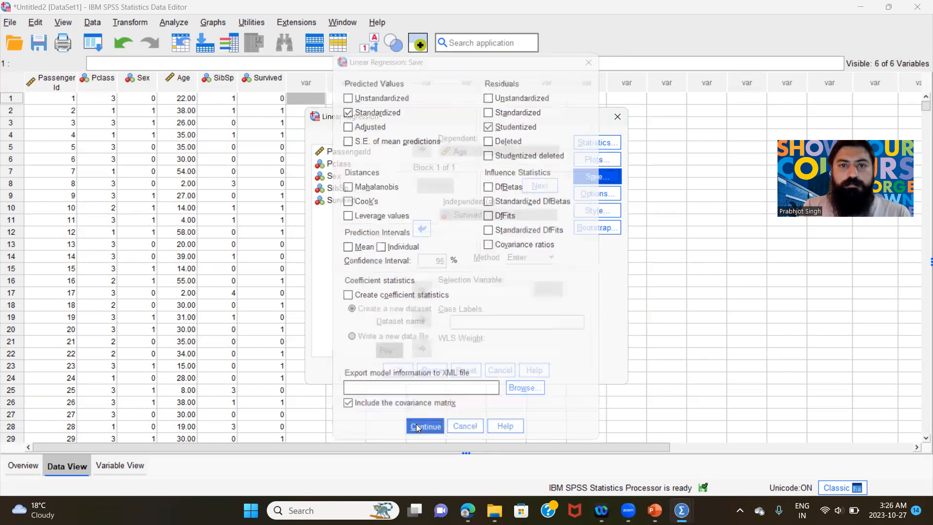
# Accept the default regression options with listwise exclusion and run the regression of Age on Survived.
pyautogui.click(602, 193)
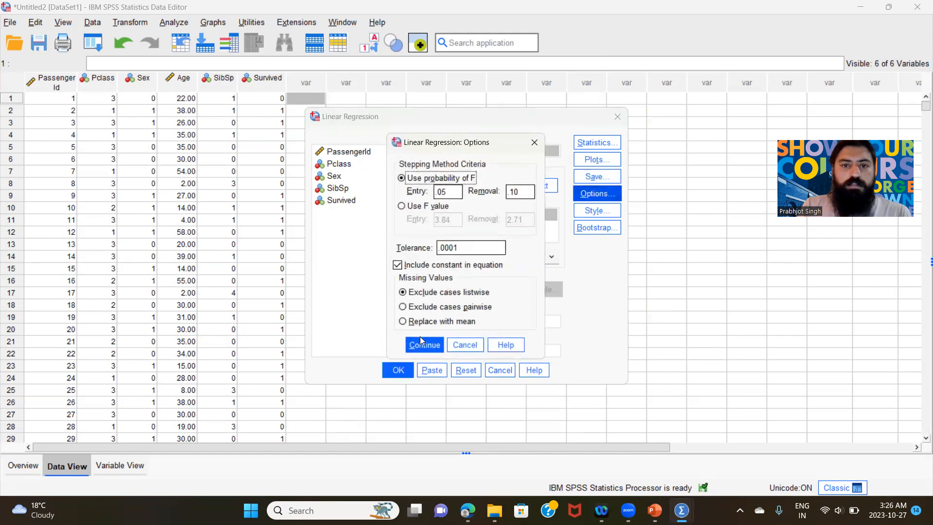
pyautogui.click(421, 342)
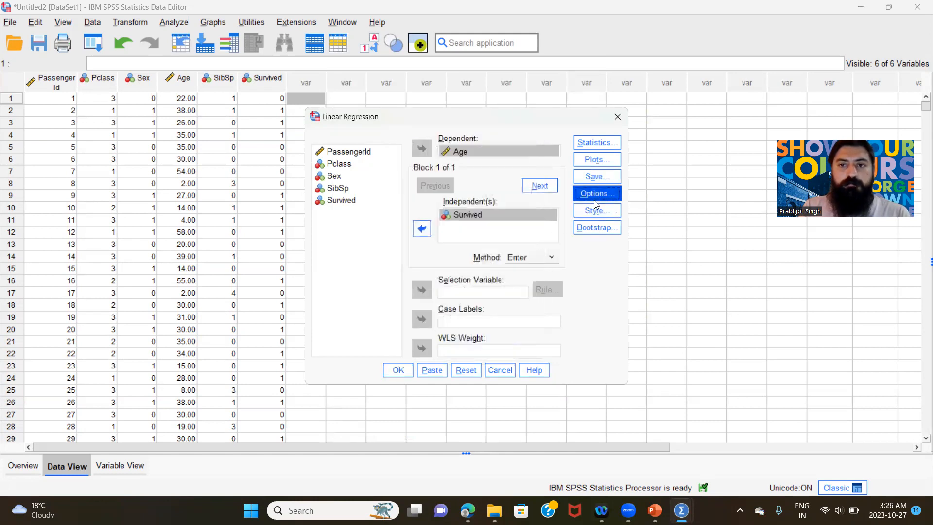
pyautogui.click(406, 372)
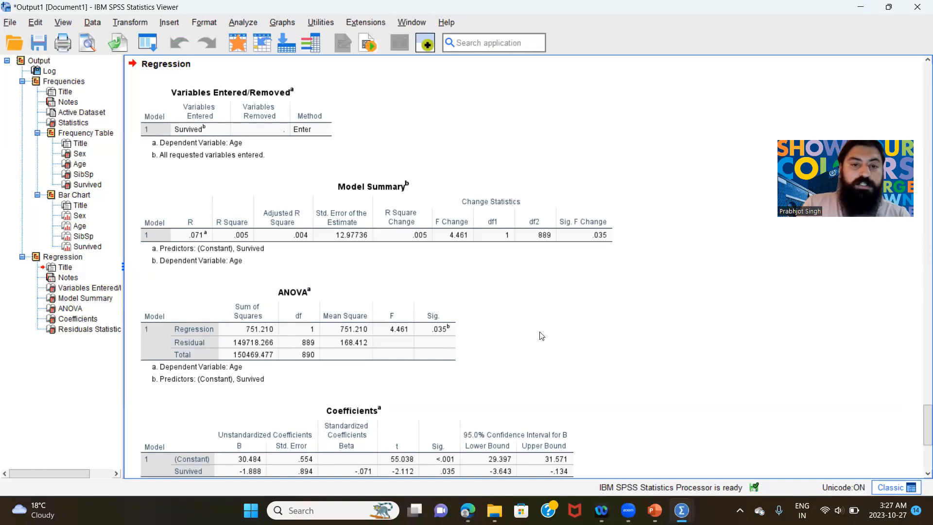
# Examine the Coefficients, Residuals Statistics, ANOVA and Model Summary tables of the regression of Age on Survived.
pyautogui.scroll(-6, 541, 335)
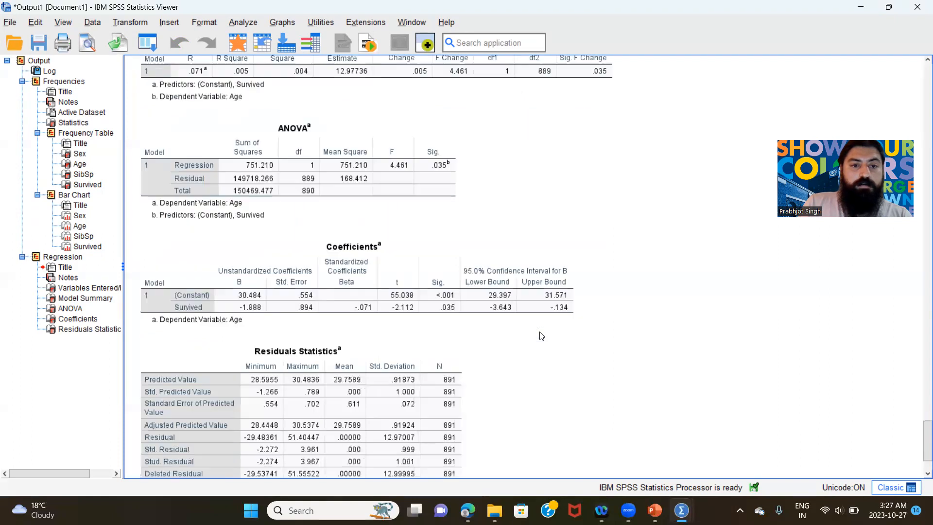
pyautogui.click(311, 324)
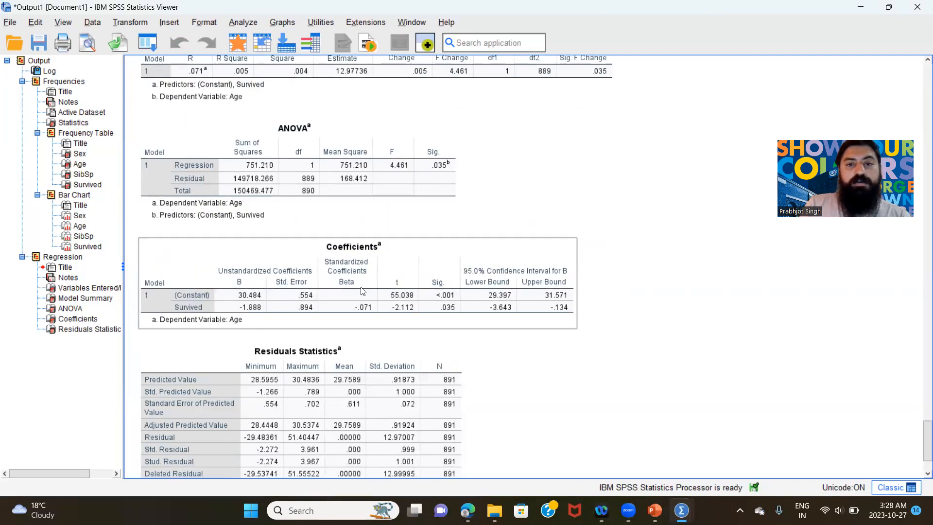
pyautogui.click(587, 407)
pyautogui.scroll(-3, 587, 407)
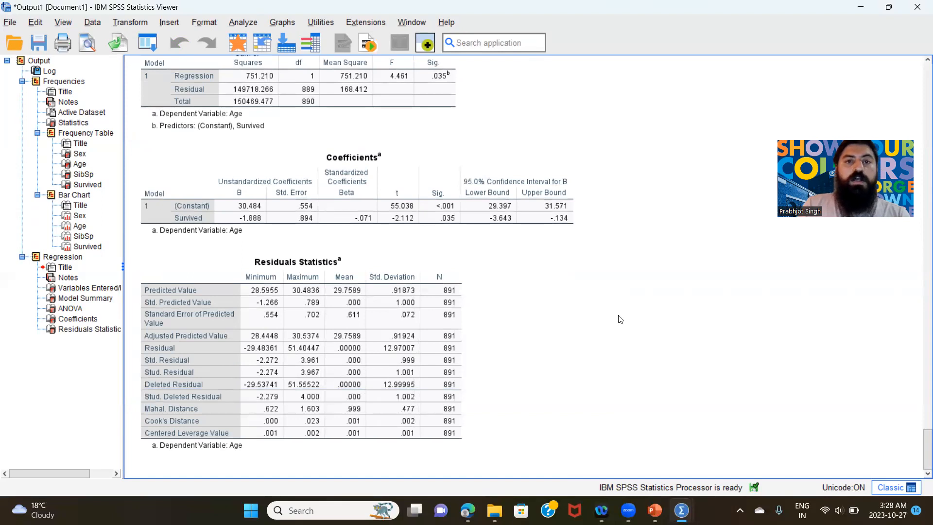
pyautogui.scroll(5, 620, 319)
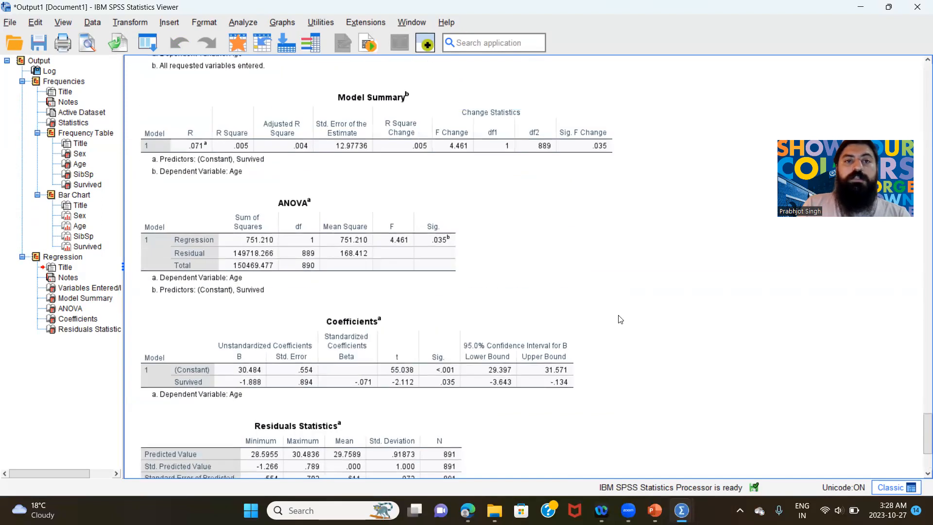
pyautogui.scroll(3, 620, 319)
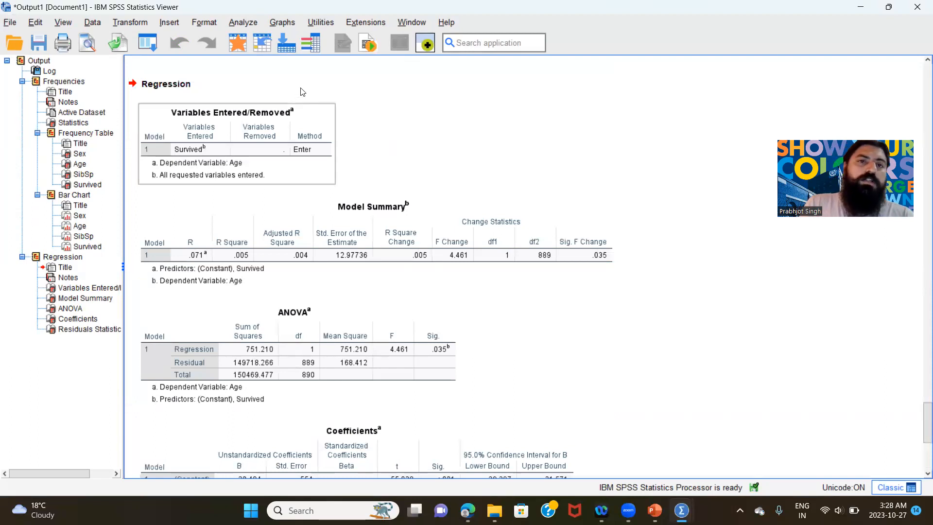
# Reopen Linear Regression and replace Survived with Pclass as the independent variable, keeping Age as the dependent.
pyautogui.click(249, 23)
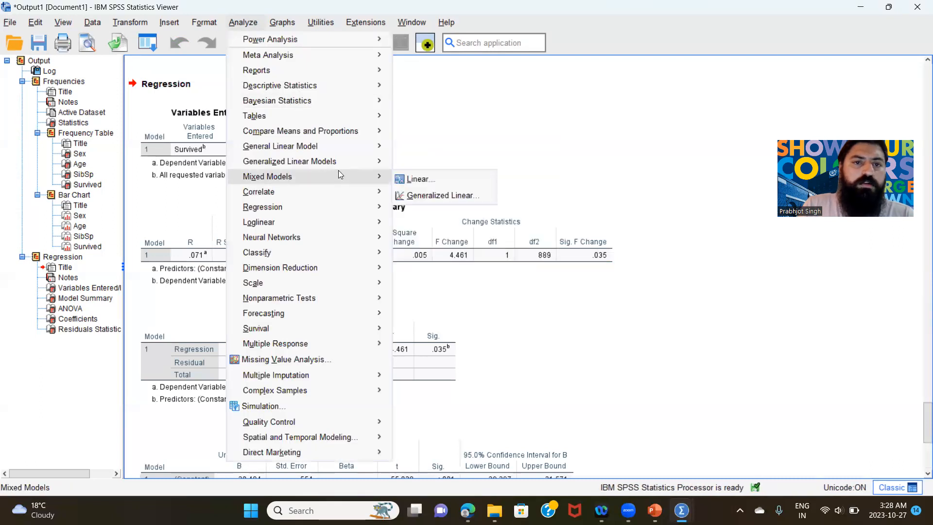
pyautogui.moveTo(330, 210)
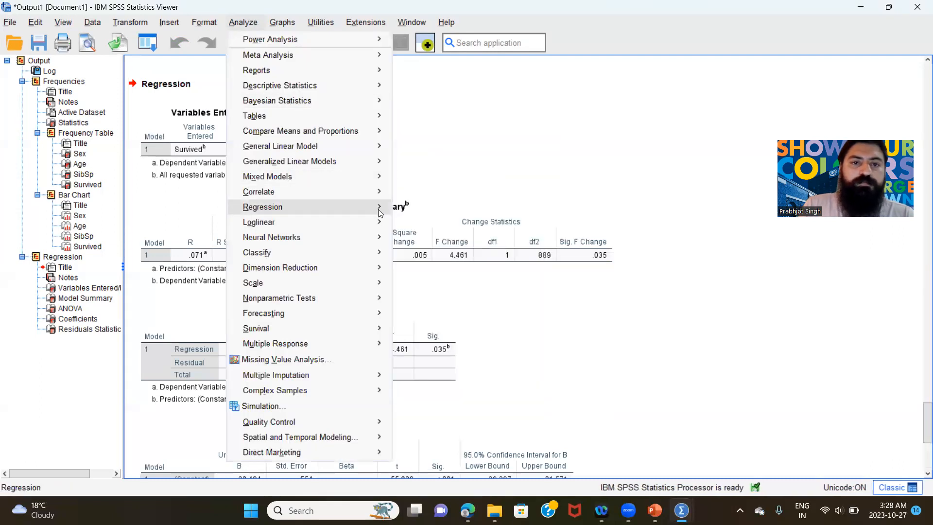
pyautogui.click(419, 225)
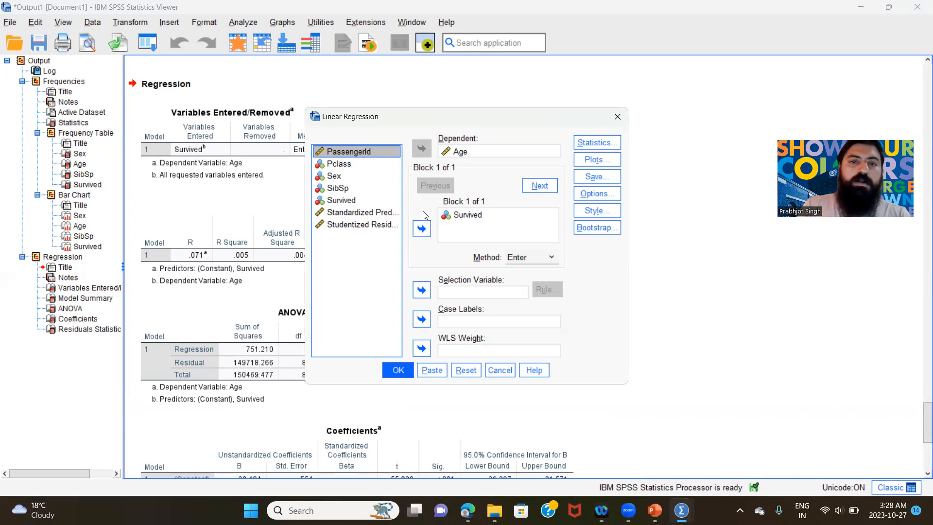
pyautogui.click(484, 217)
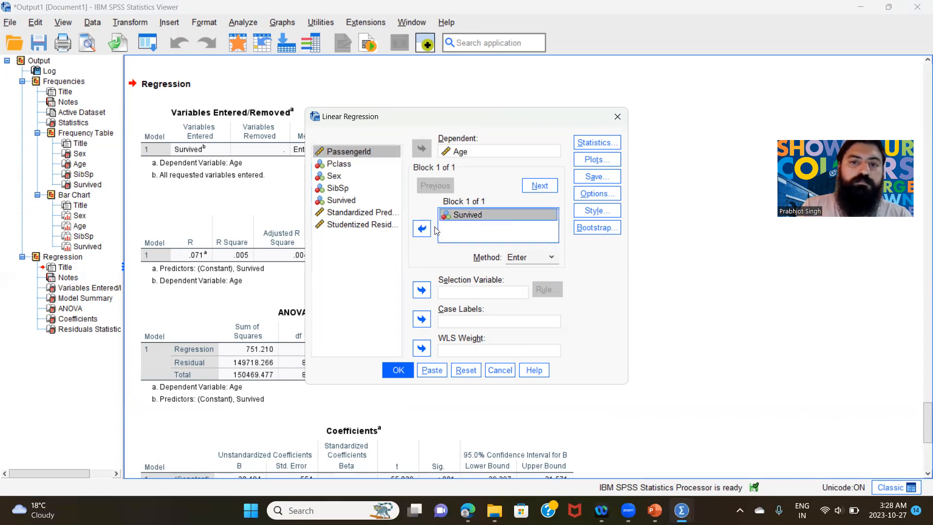
pyautogui.click(422, 228)
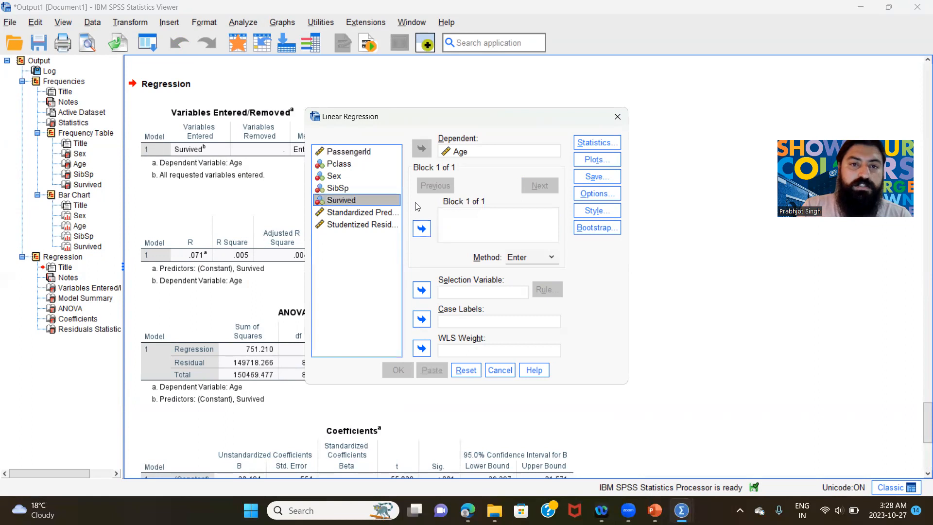
pyautogui.click(380, 165)
pyautogui.click(421, 229)
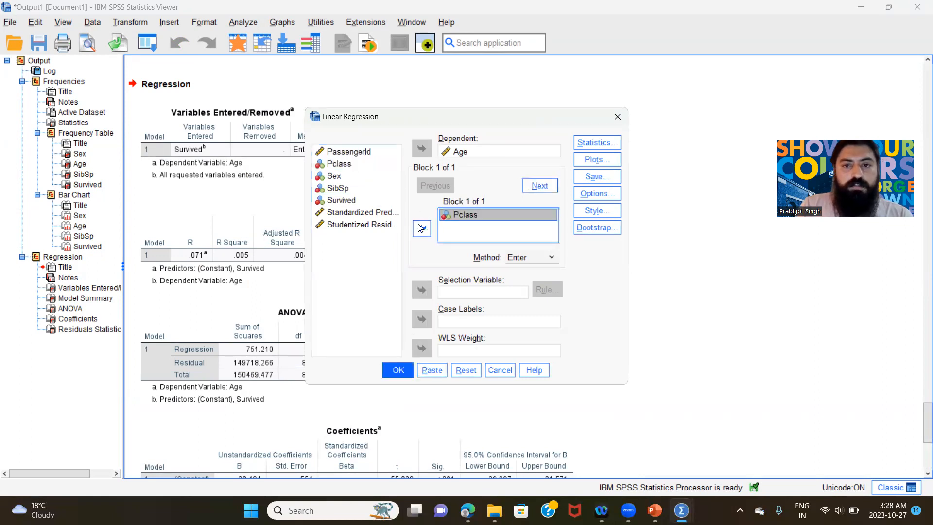
# Keep the existing regression statistics settings and run the linear regression of Age on Pclass.
pyautogui.click(593, 144)
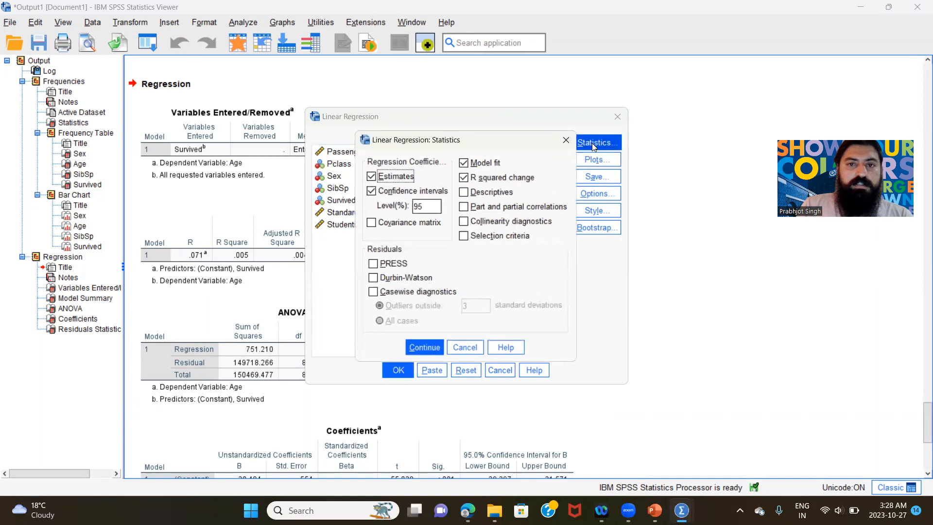
pyautogui.click(424, 347)
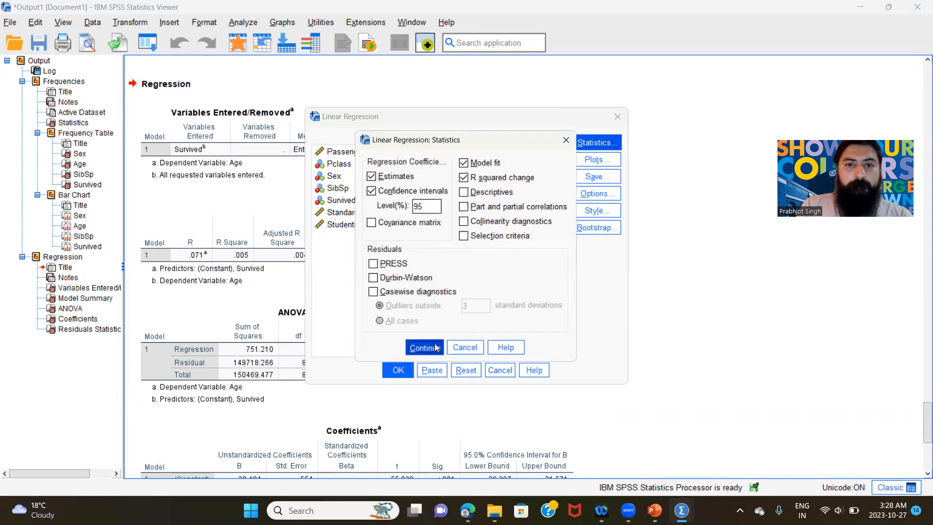
pyautogui.click(618, 158)
pyautogui.click(423, 331)
pyautogui.click(396, 372)
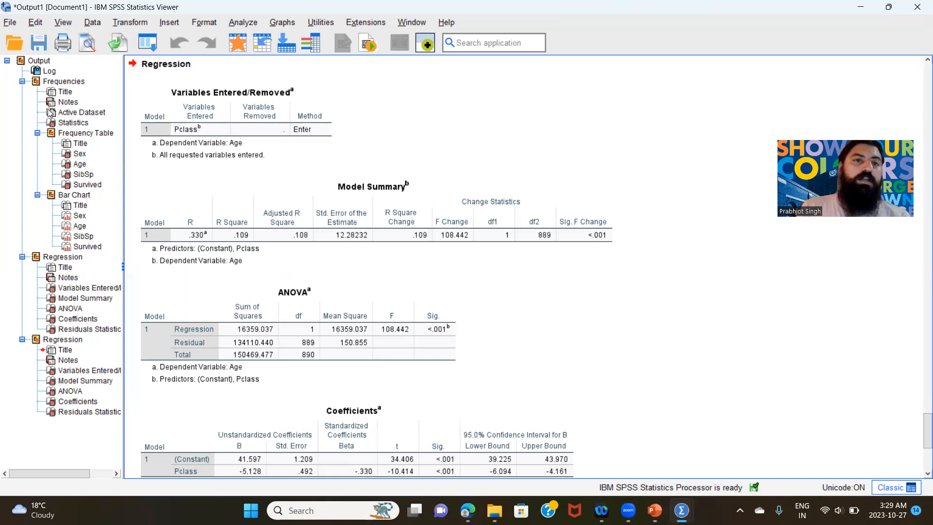
# Switch to the Untitled2 data window and set up a Binary Logistic regression with Survived as the dependent variable.
pyautogui.moveTo(655, 510)
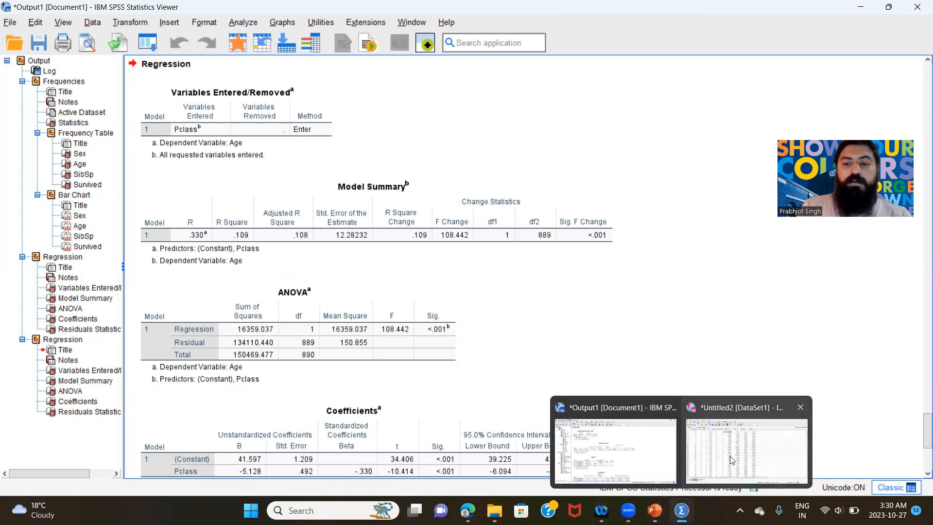
pyautogui.click(732, 460)
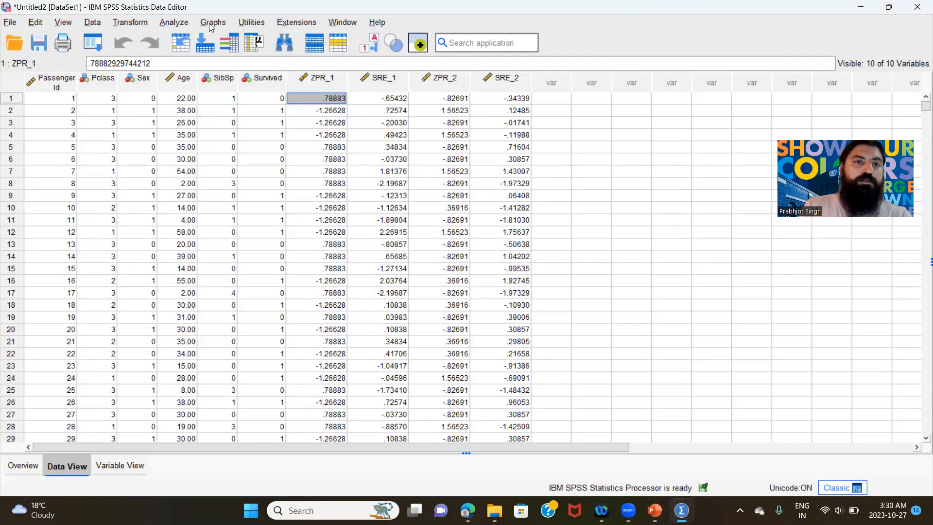
pyautogui.click(183, 24)
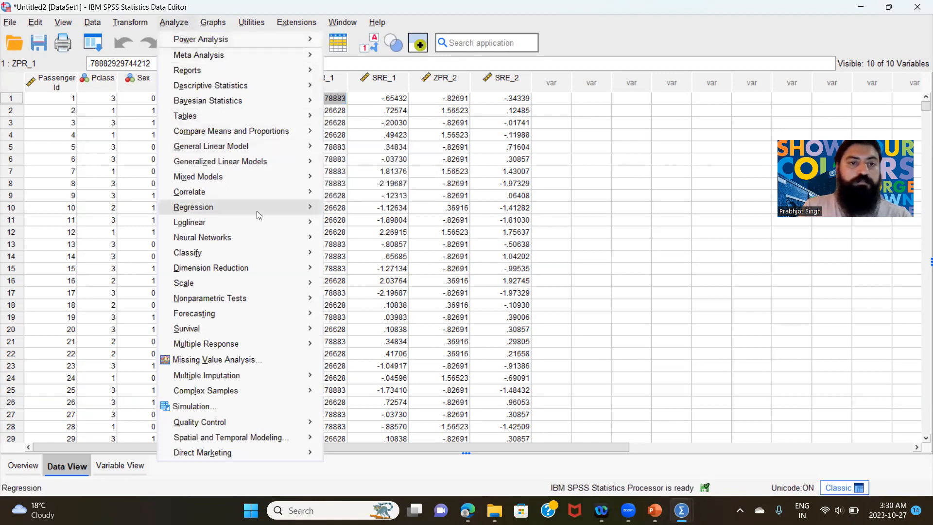
pyautogui.moveTo(292, 215)
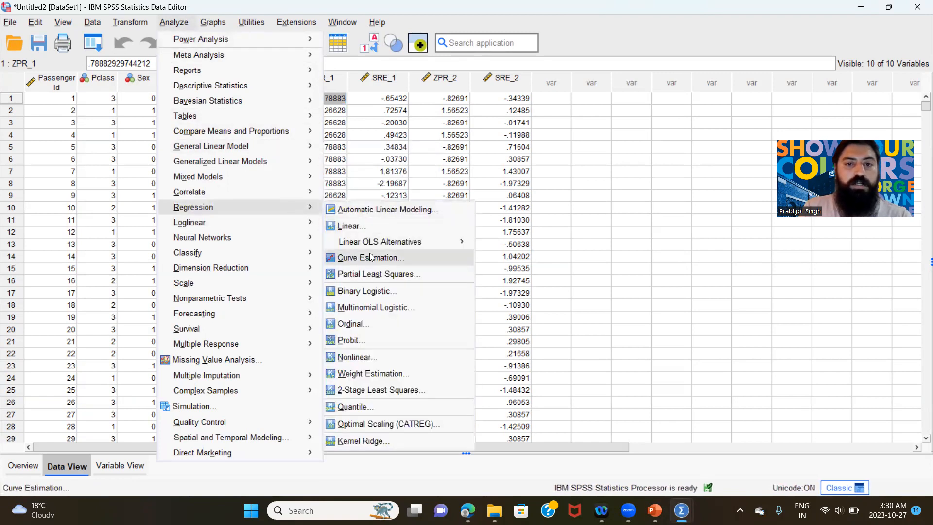
pyautogui.click(382, 291)
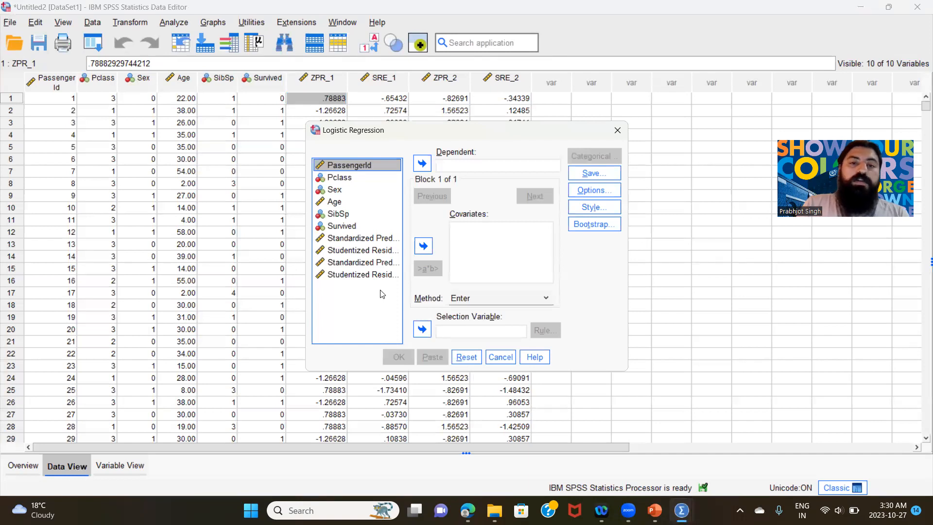
pyautogui.click(363, 227)
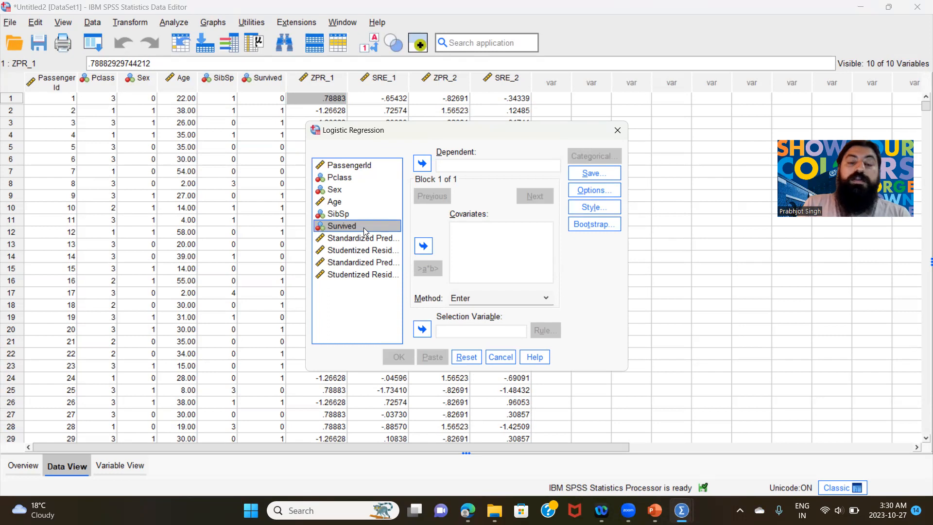
pyautogui.moveTo(383, 229); pyautogui.dragTo(389, 231)
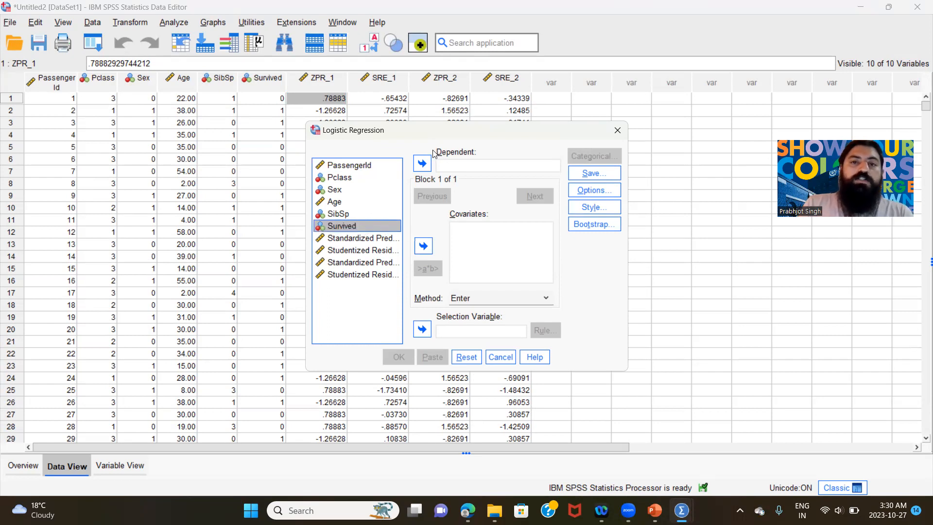
pyautogui.click(422, 164)
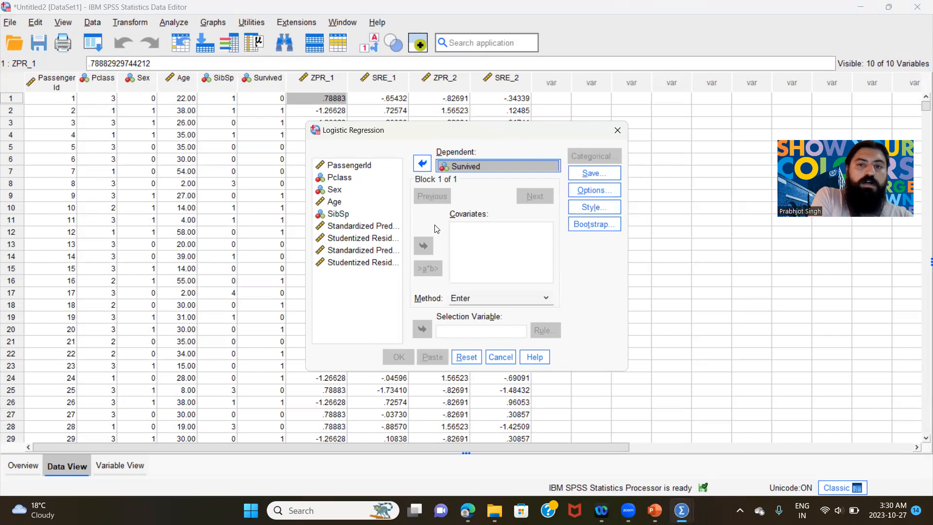
# Add Pclass, Sex, Age and SibSp as covariates of the logistic regression on Survived.
pyautogui.click(459, 244)
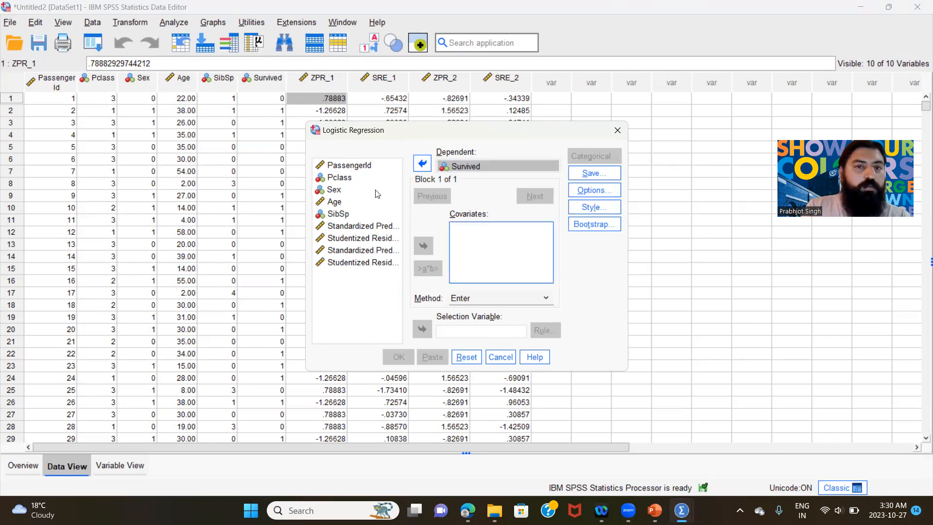
pyautogui.click(360, 178)
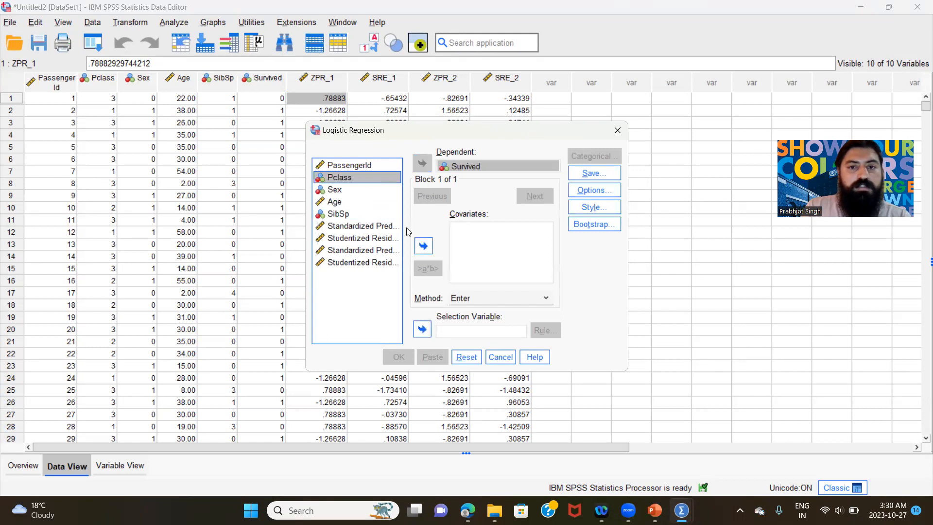
pyautogui.click(428, 250)
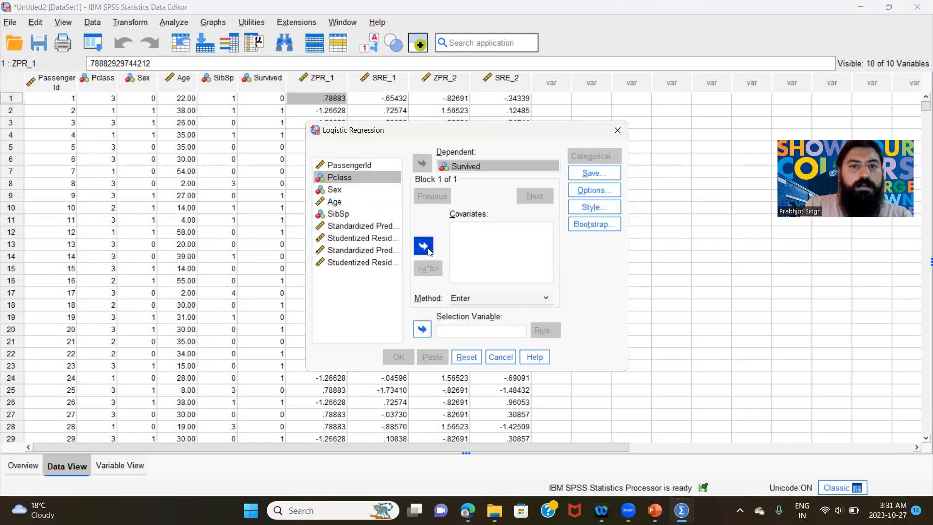
pyautogui.click(354, 190)
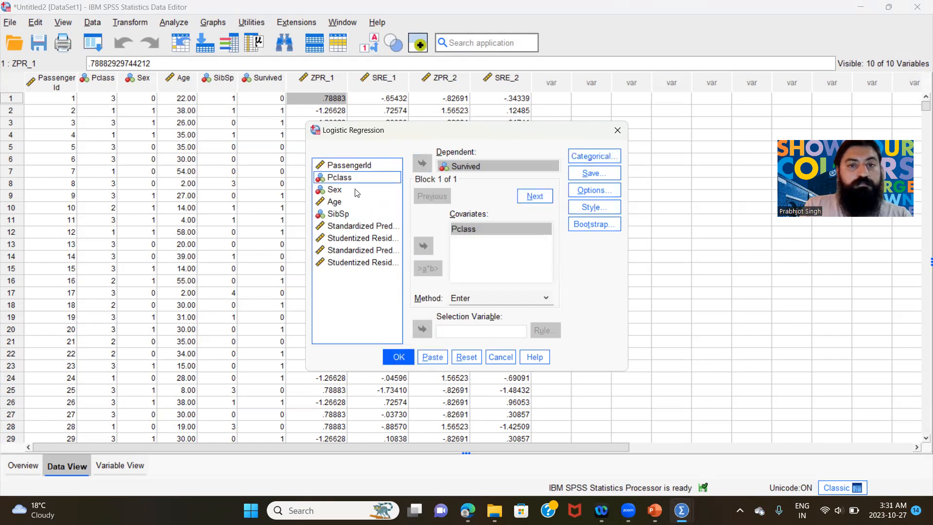
pyautogui.click(424, 247)
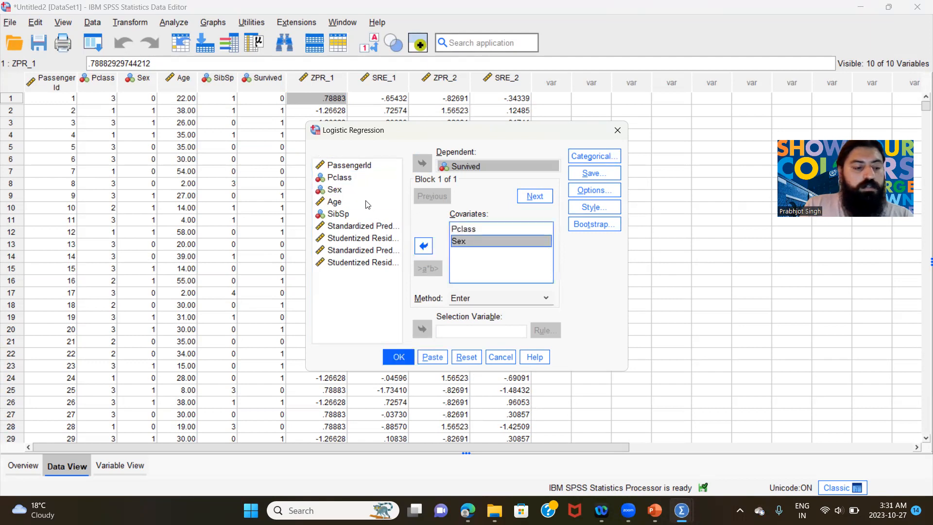
pyautogui.click(366, 201)
pyautogui.click(421, 243)
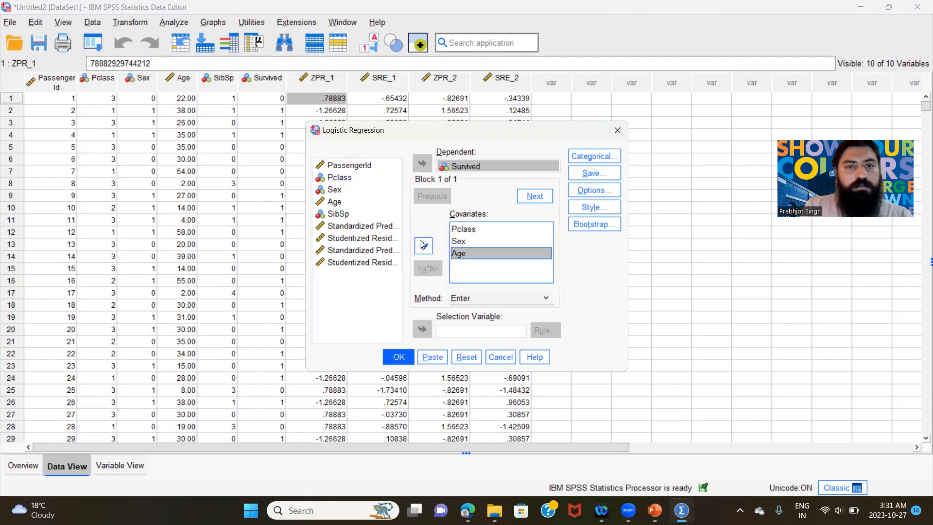
pyautogui.click(364, 214)
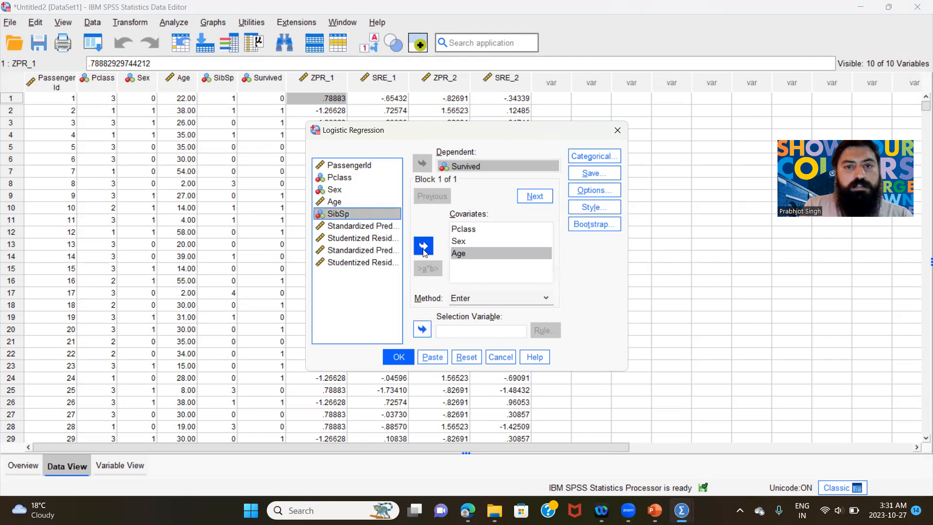
pyautogui.click(423, 247)
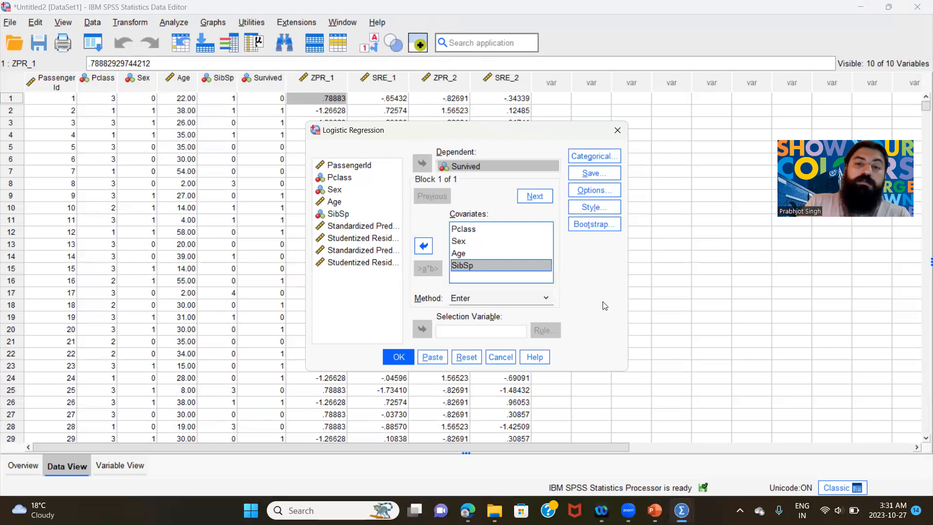
# Set the logistic regression to save predicted probabilities, group membership and standardized residuals, leaving no covariates defined as categorical.
pyautogui.click(583, 157)
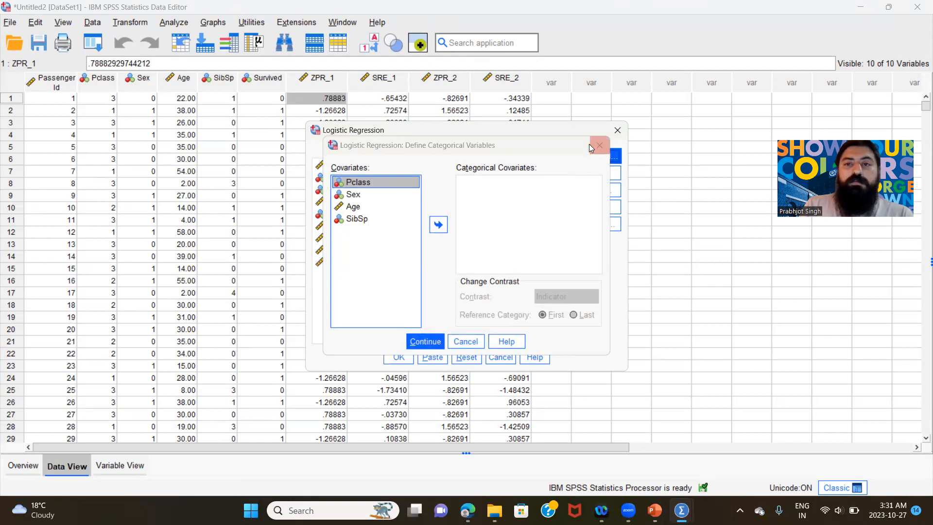
pyautogui.click(590, 145)
pyautogui.click(599, 176)
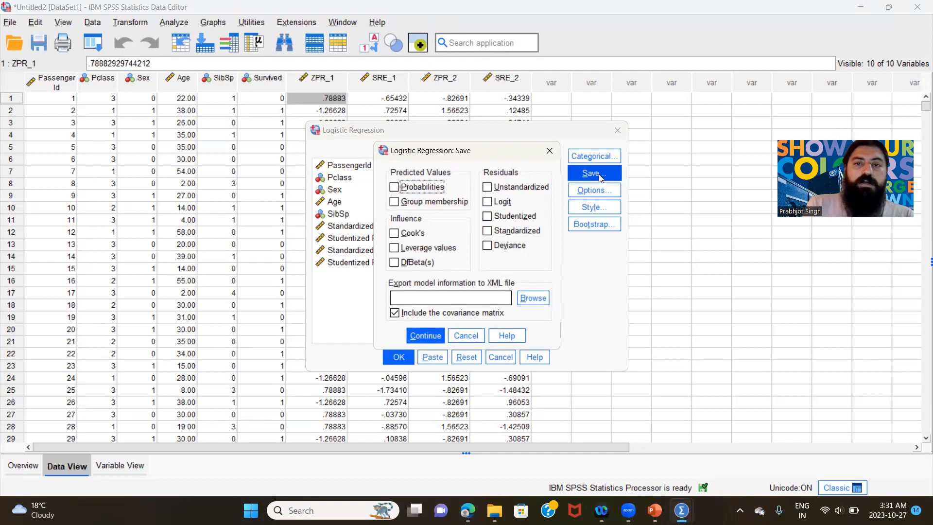
pyautogui.click(394, 188)
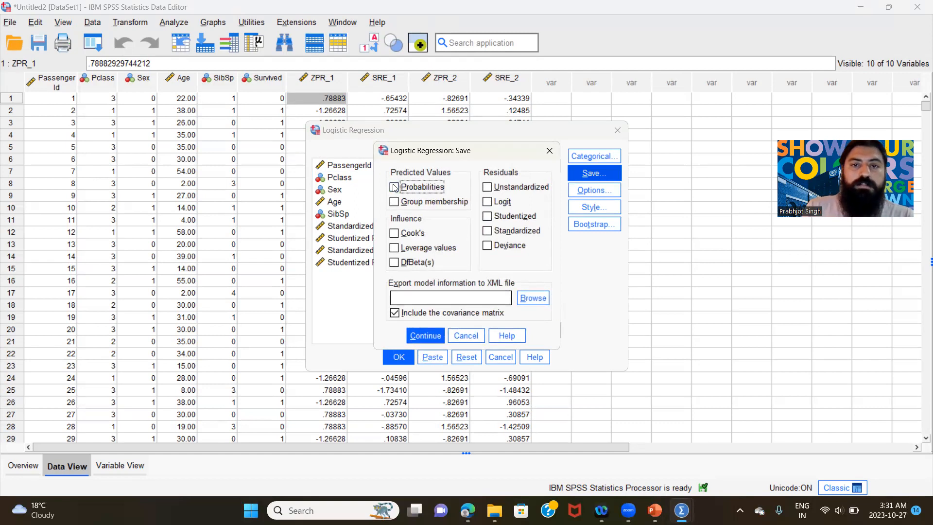
pyautogui.click(394, 201)
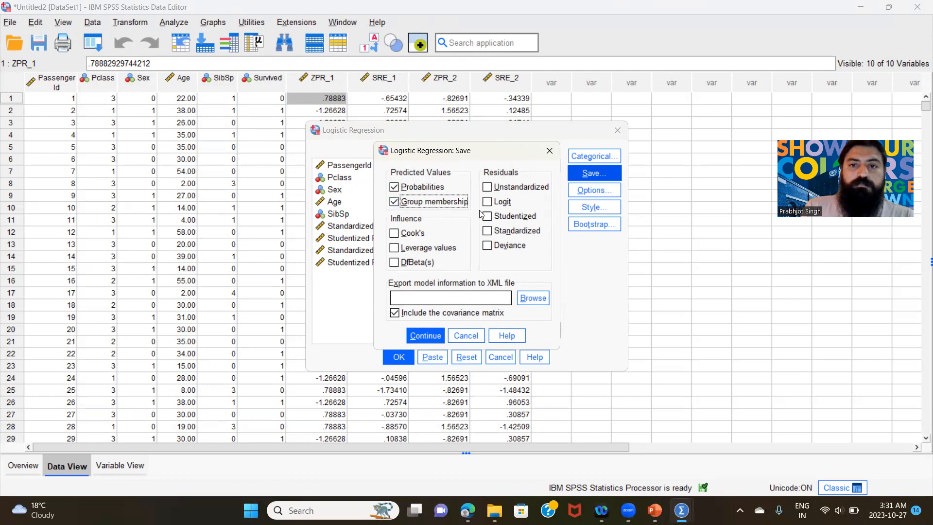
pyautogui.click(488, 231)
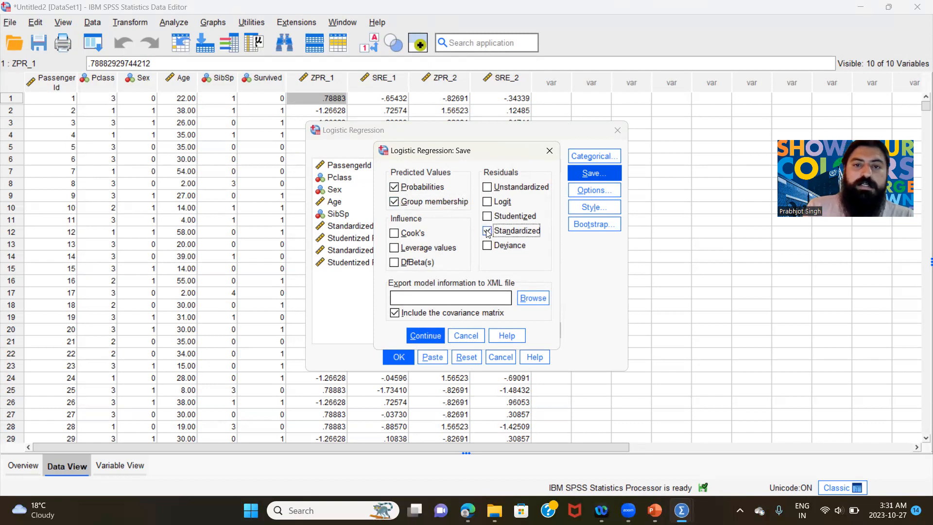
pyautogui.click(436, 335)
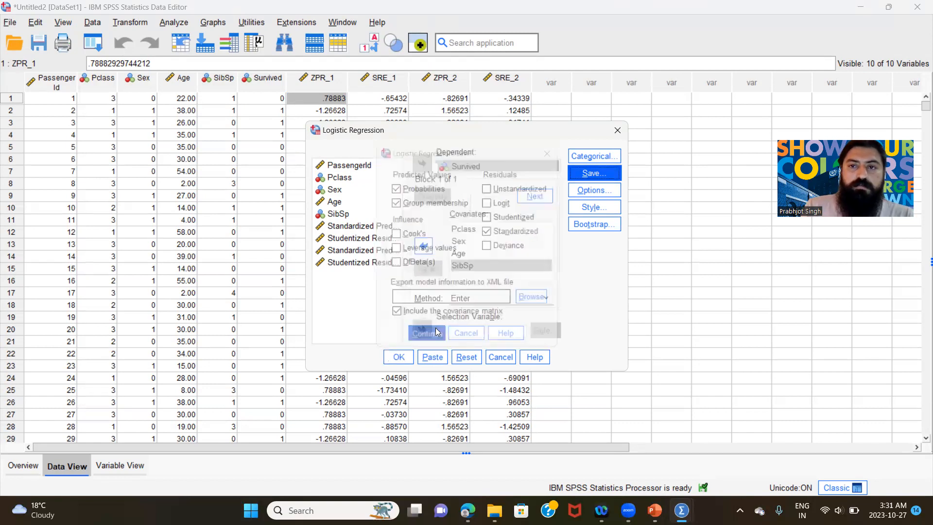
# Enable classification plots, Hosmer-Lemeshow goodness-of-fit, correlations of estimates and the 95% CI for exp(B) in the logistic regression options.
pyautogui.click(585, 189)
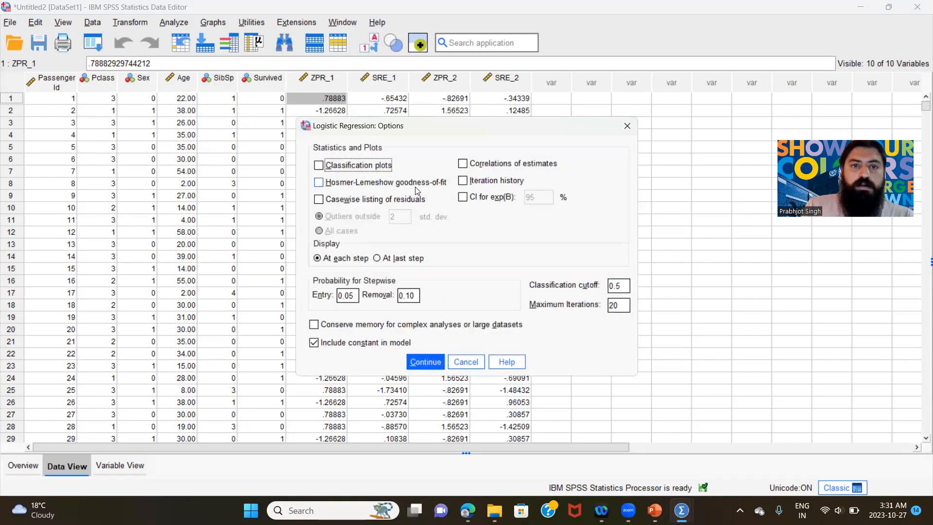
pyautogui.click(319, 166)
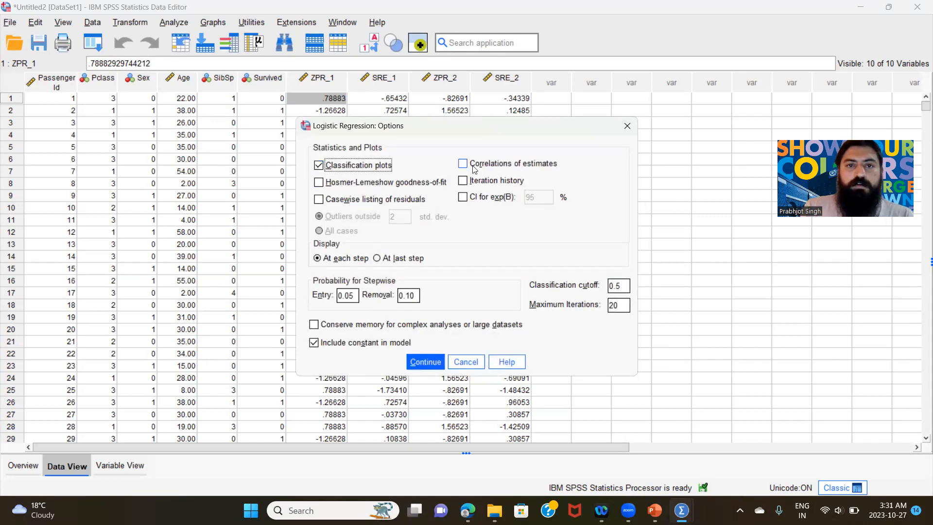
pyautogui.click(324, 183)
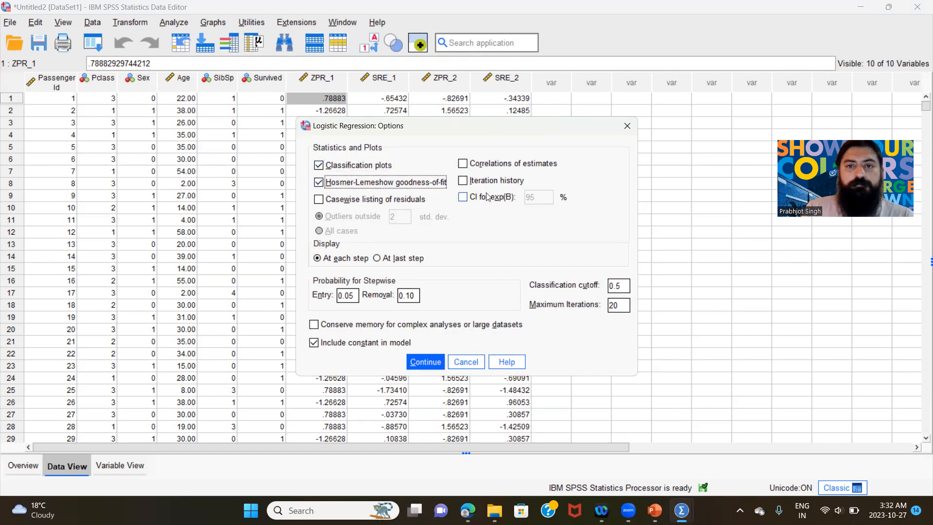
pyautogui.click(463, 165)
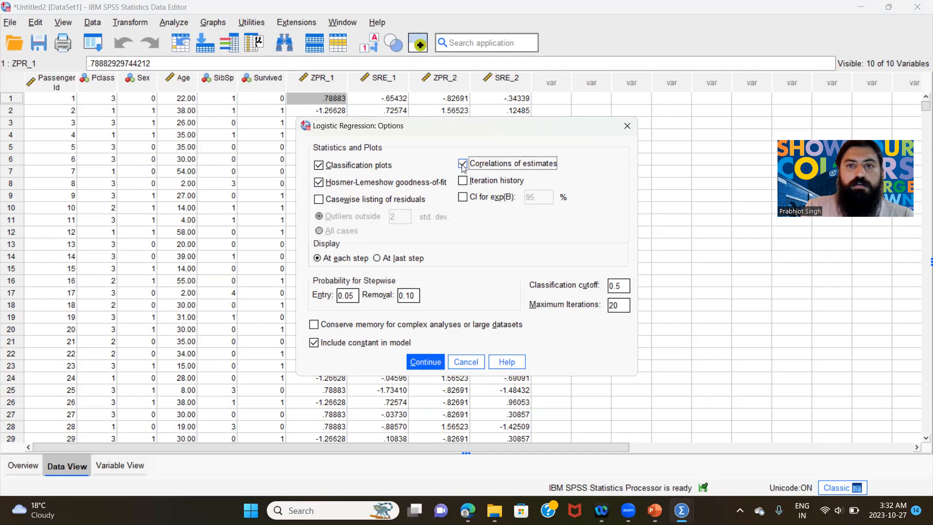
pyautogui.click(463, 197)
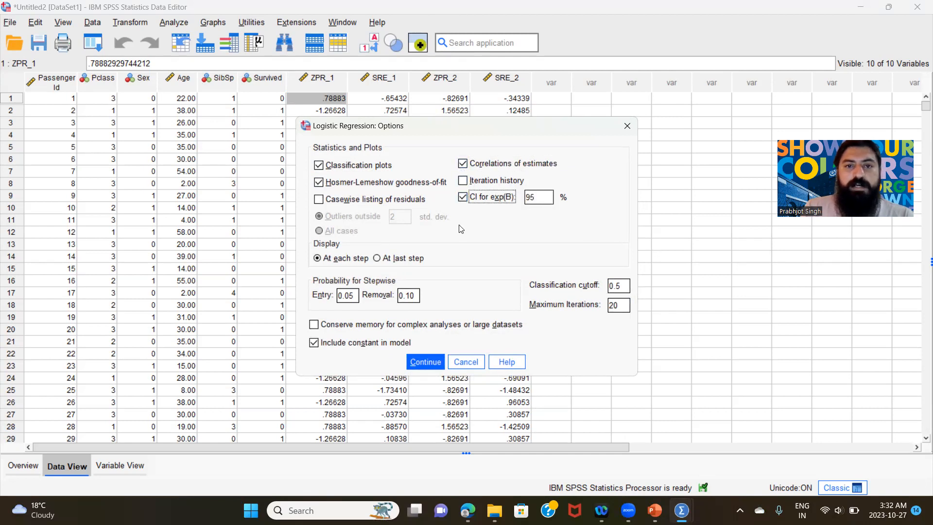
pyautogui.click(434, 361)
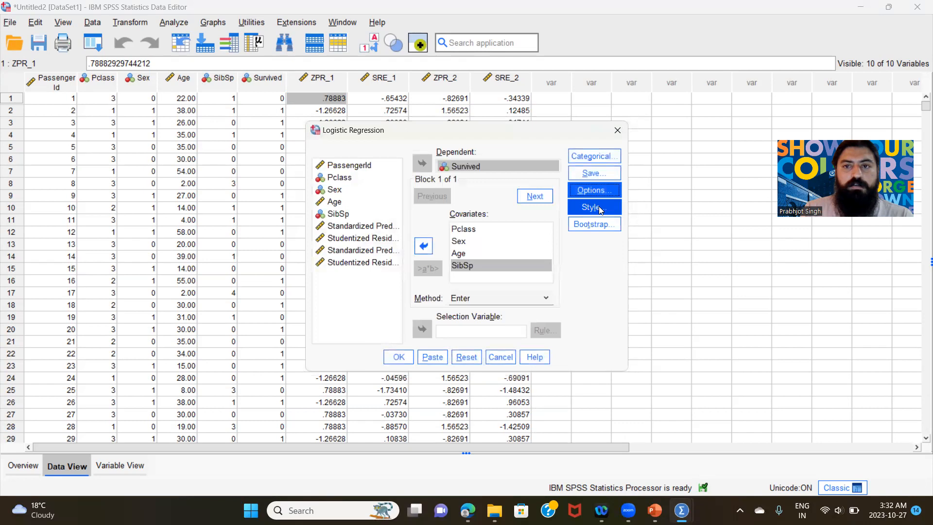
pyautogui.click(601, 208)
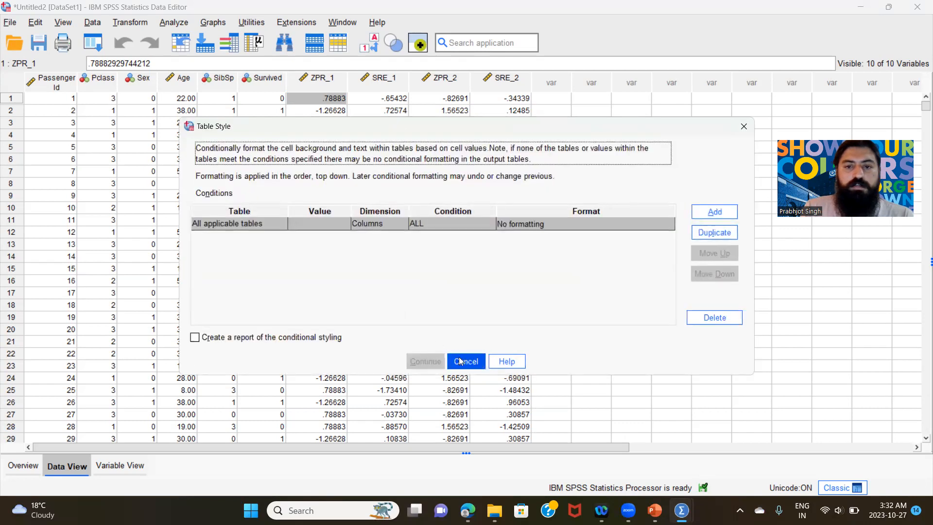
pyautogui.click(460, 361)
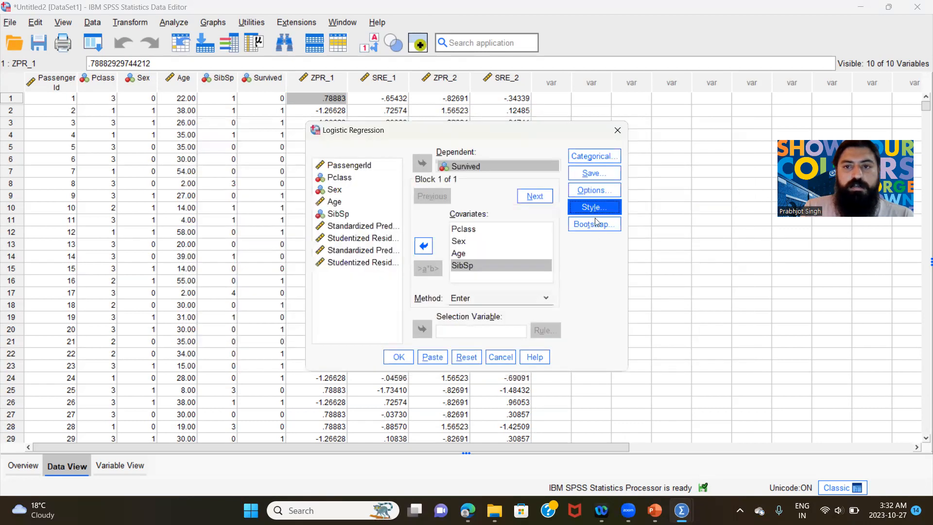
pyautogui.click(597, 192)
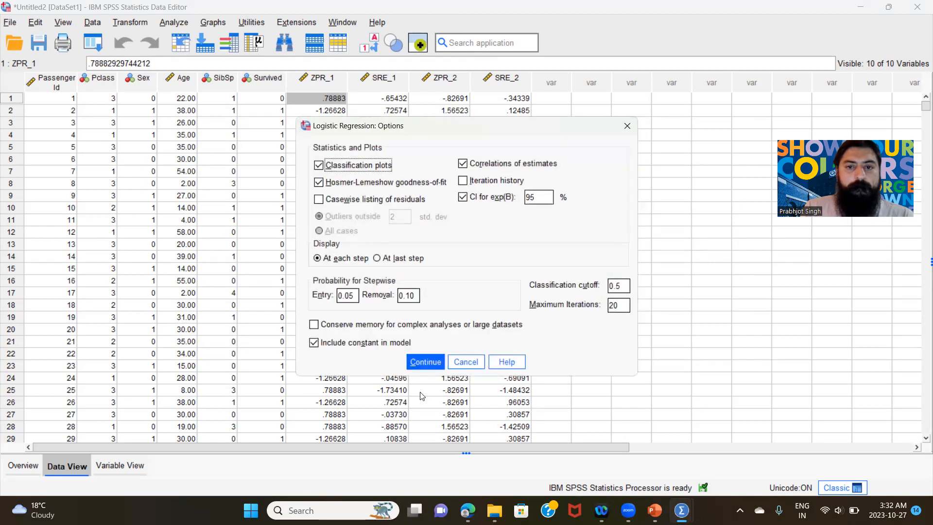
pyautogui.click(466, 362)
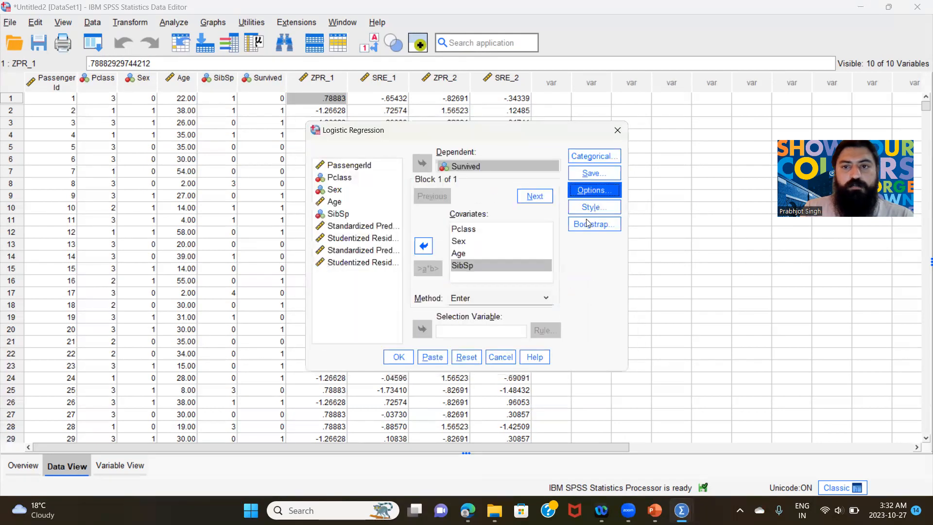
# Keep bootstrapping off and run the binary logistic regression with the Enter method.
pyautogui.click(587, 225)
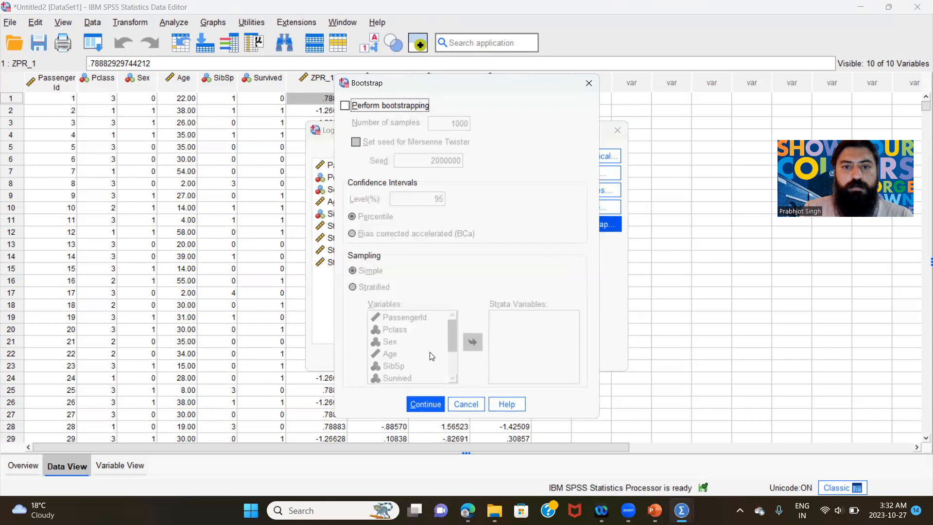
pyautogui.click(426, 403)
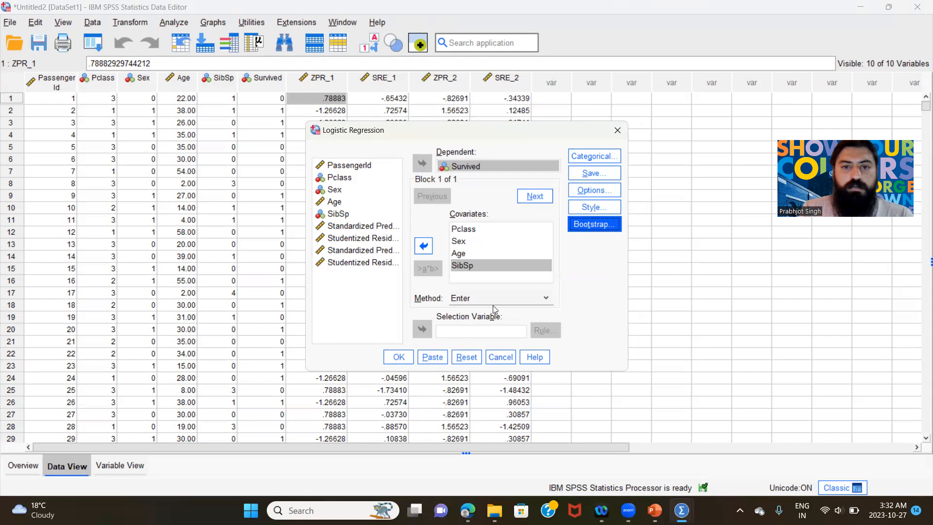
pyautogui.click(407, 363)
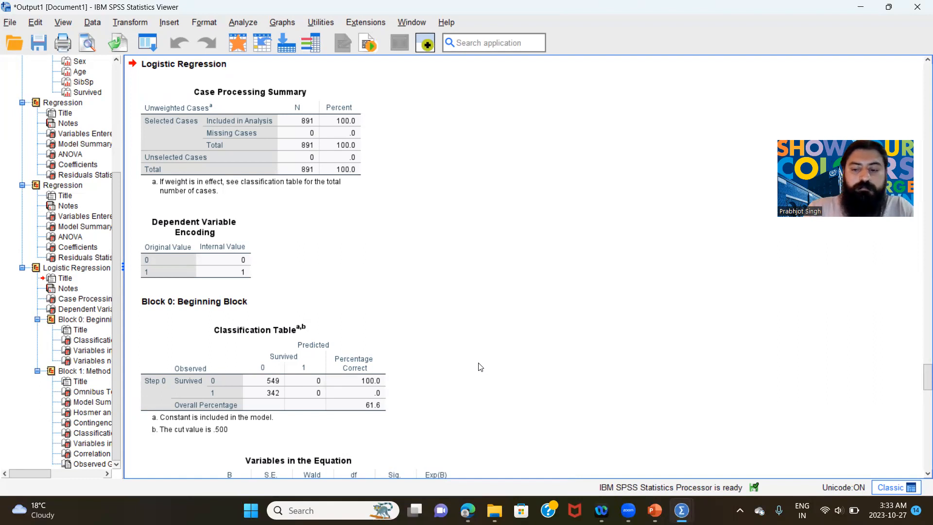
# Examine the Case Processing Summary, Dependent Variable Encoding and the Block 0 tables of the logistic regression output.
pyautogui.press('Down')
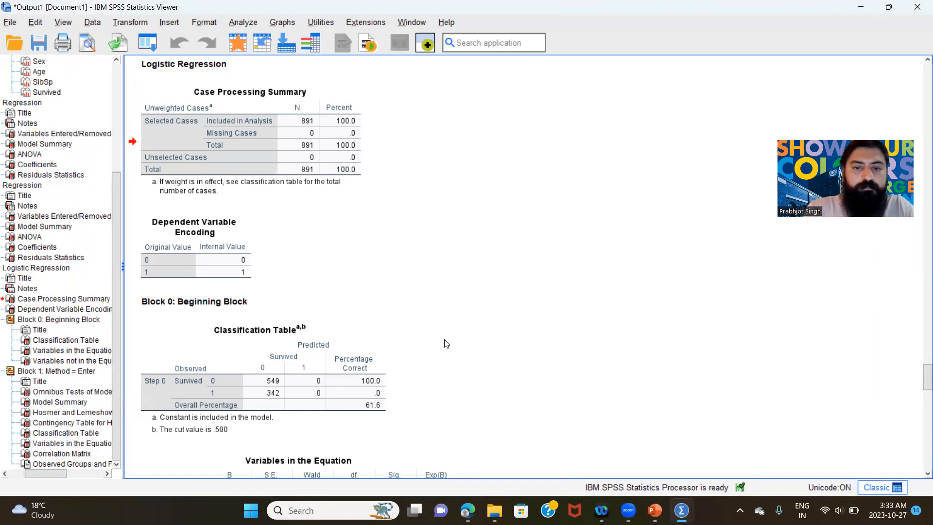
pyautogui.click(388, 356)
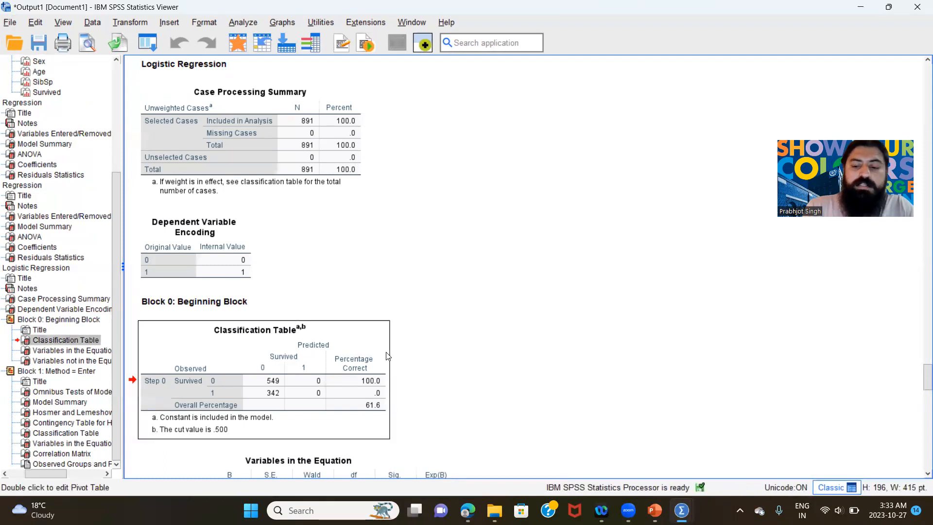
pyautogui.scroll(-9, 388, 357)
pyautogui.scroll(3, 388, 356)
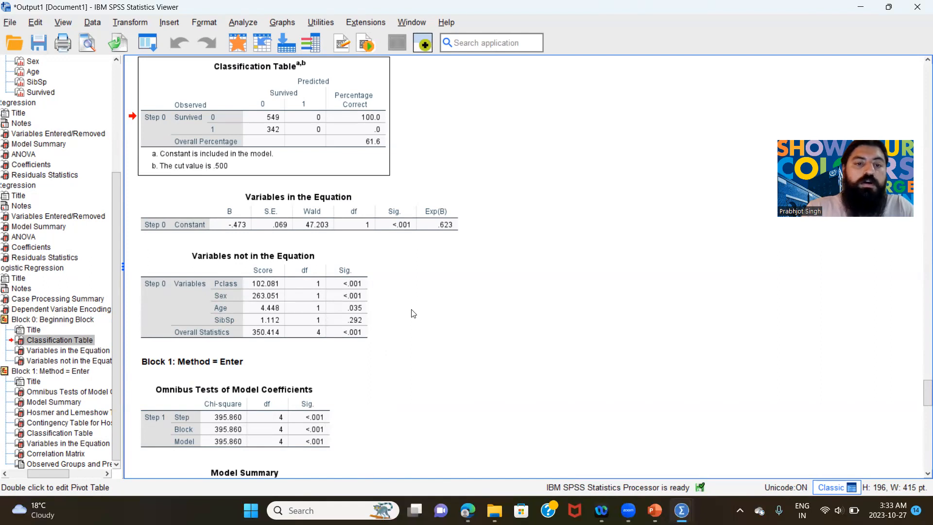
pyautogui.press('Down')
pyautogui.press('Down')
pyautogui.press('Up')
pyautogui.press('Up')
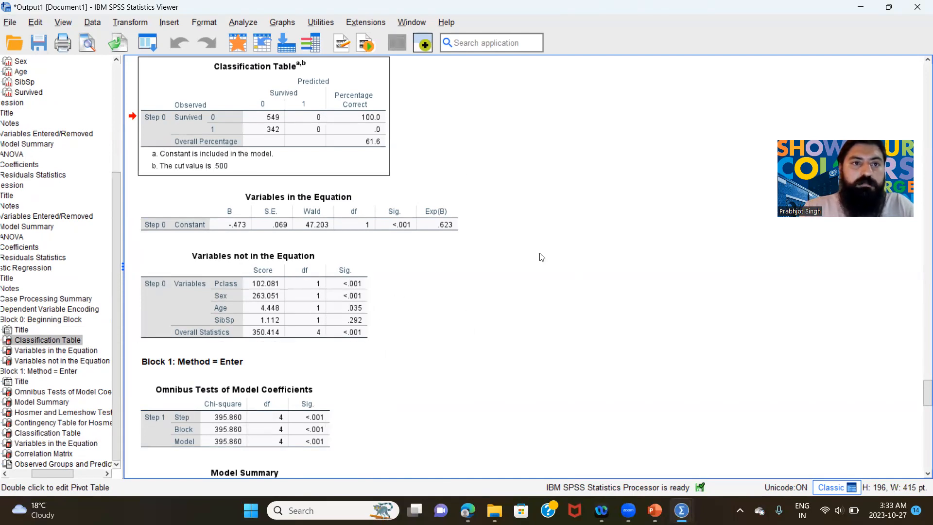
pyautogui.click(520, 279)
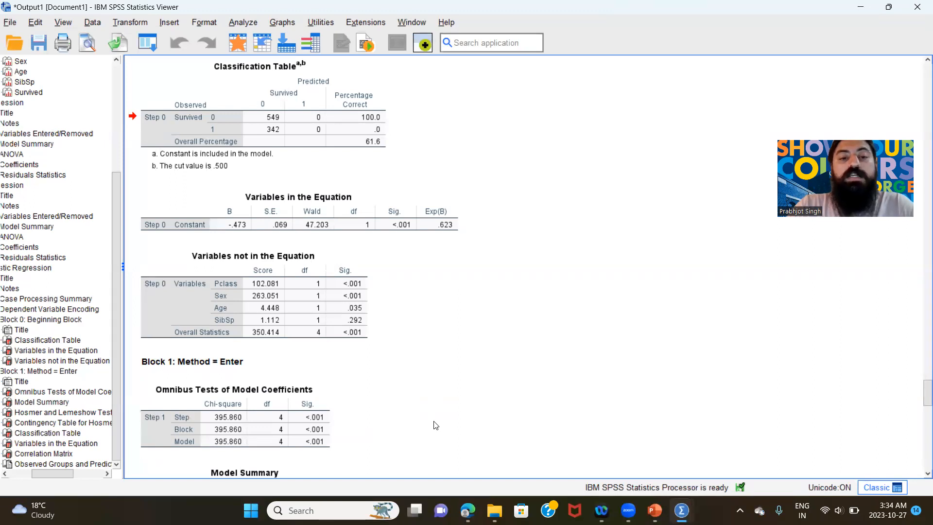
# Examine the Block 1 Omnibus Tests of Model Coefficients, Model Summary and Hosmer and Lemeshow Test tables.
pyautogui.click(313, 393)
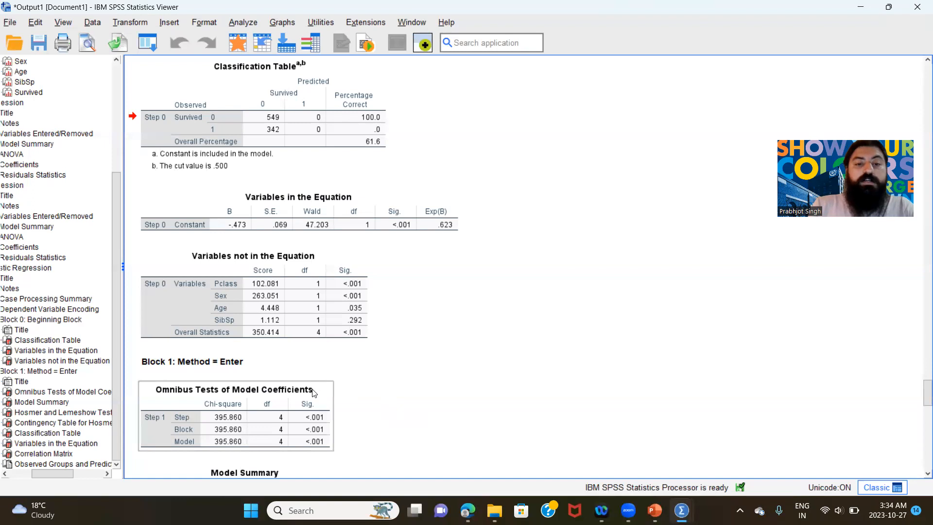
pyautogui.click(319, 406)
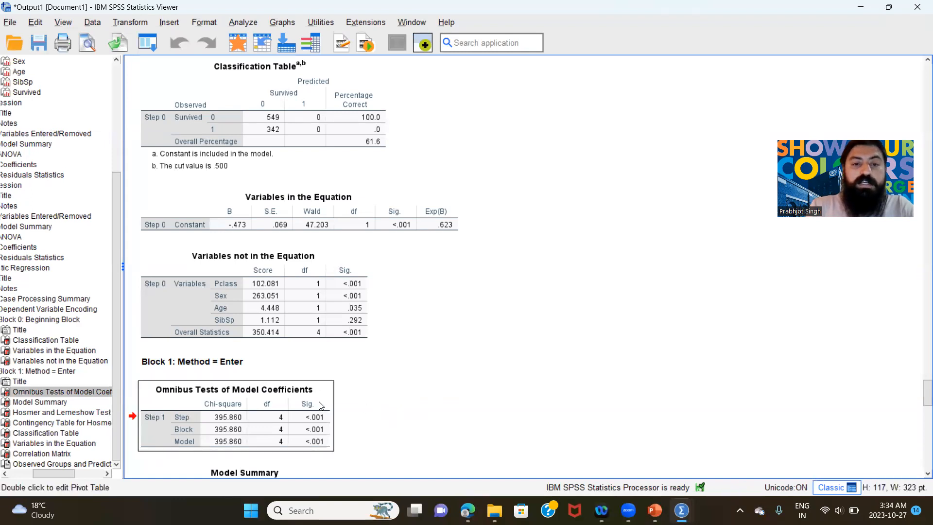
pyautogui.scroll(-5, 319, 406)
pyautogui.scroll(3, 319, 406)
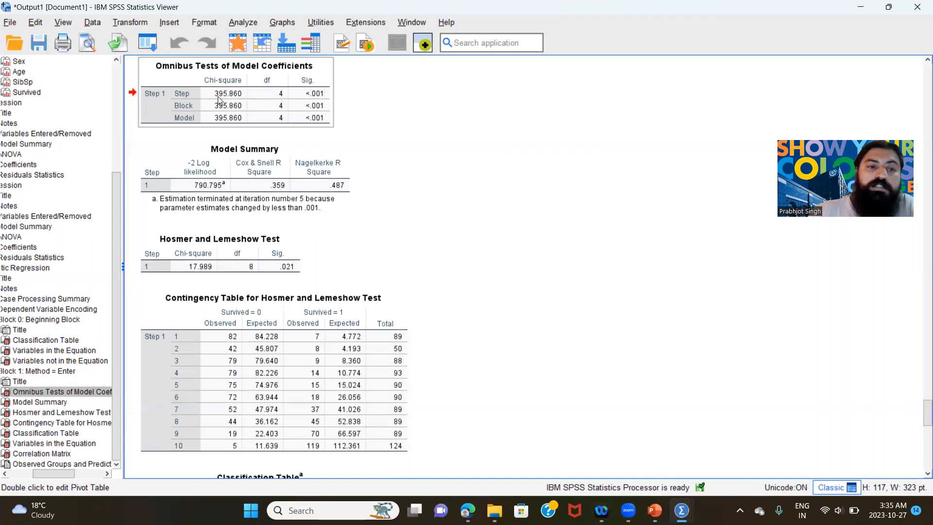
# Examine the Block 1 Contingency Table for Hosmer and Lemeshow Test, the Classification Table and the Variables in the Equation table.
pyautogui.click(238, 103)
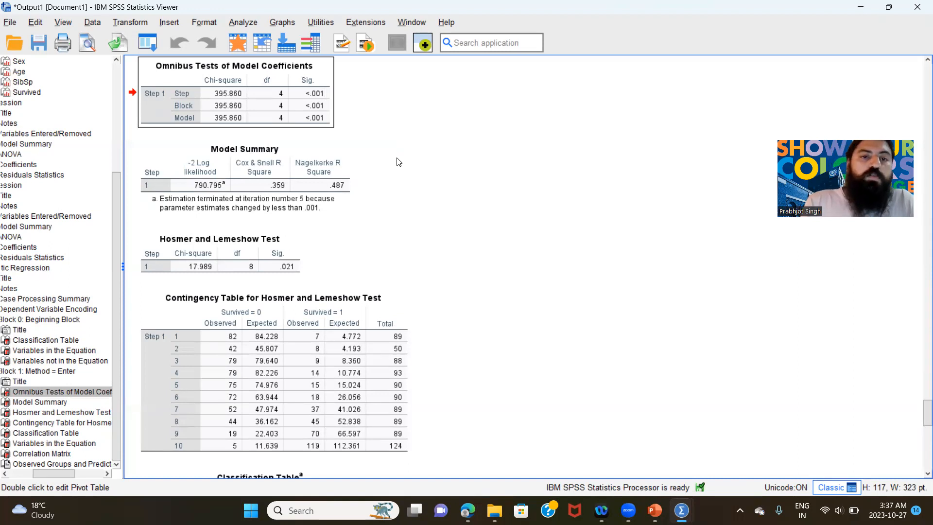
pyautogui.scroll(-3, 388, 225)
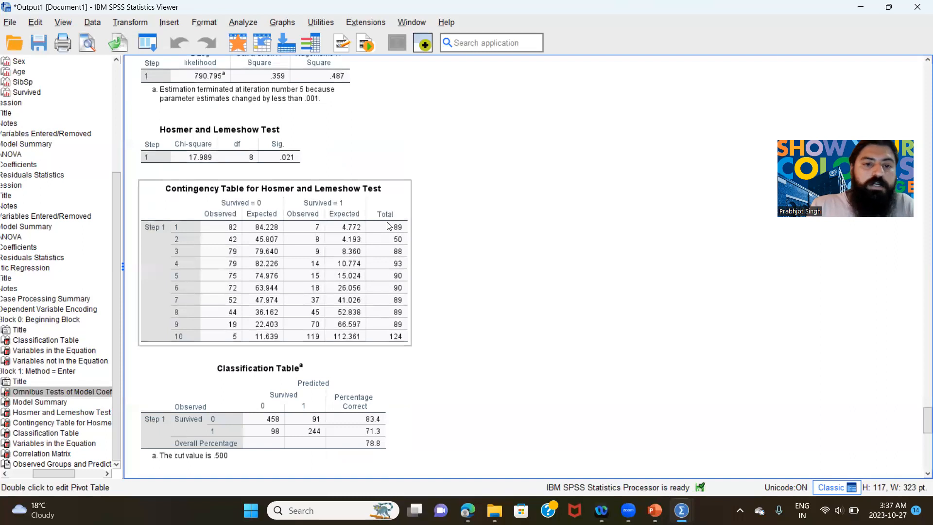
pyautogui.scroll(-2, 389, 226)
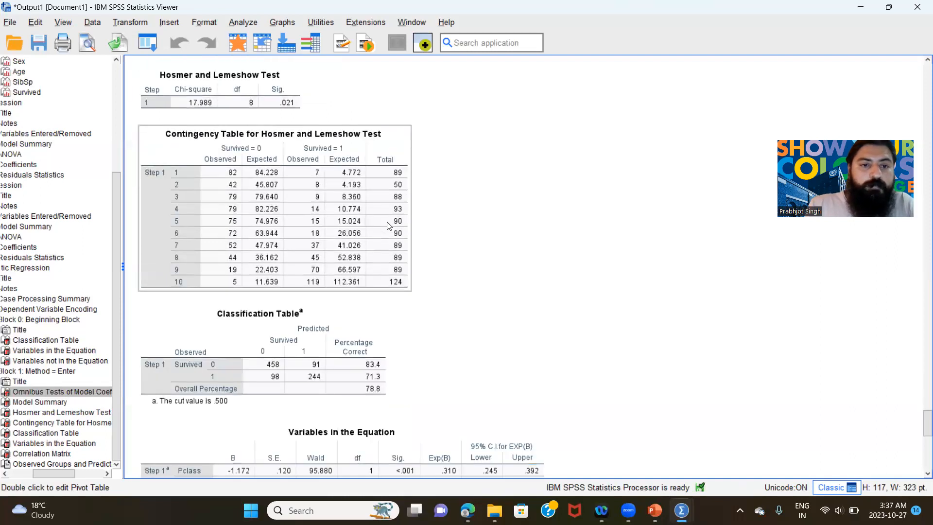
pyautogui.scroll(-4, 535, 309)
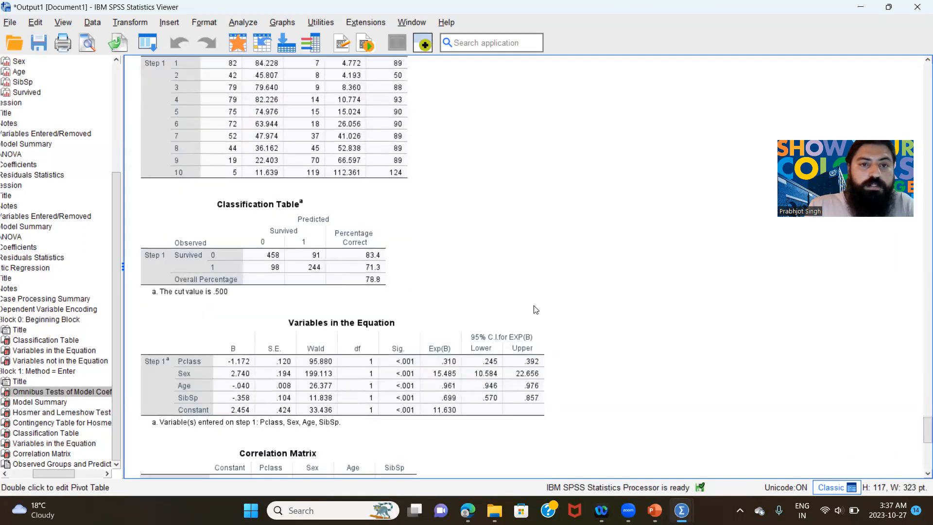
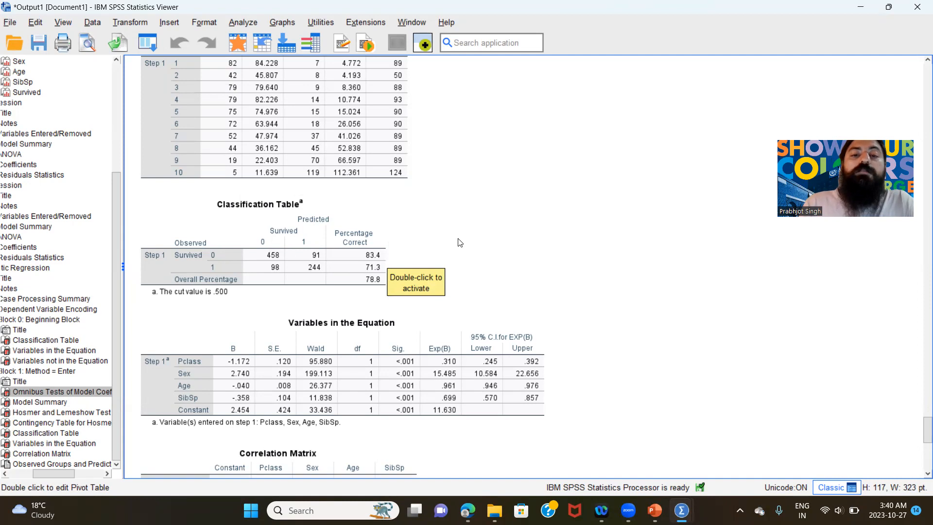
pyautogui.click(542, 273)
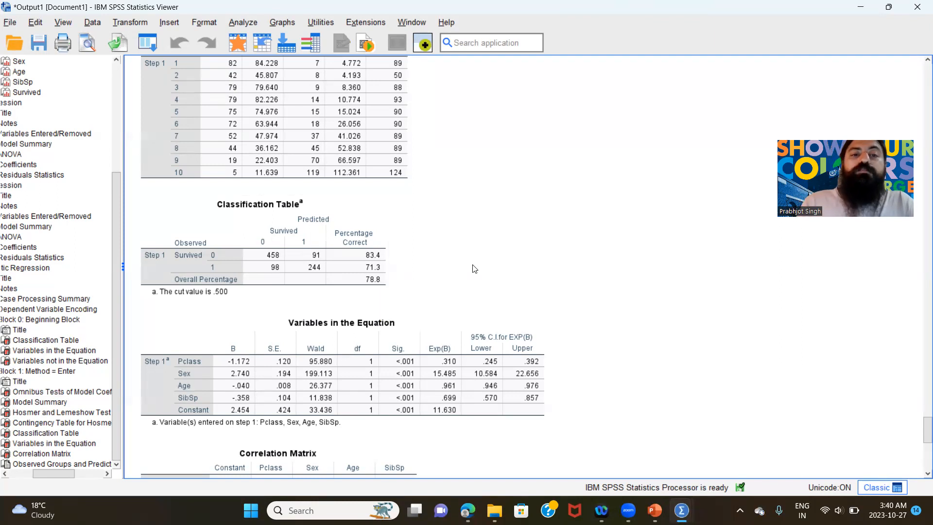
pyautogui.scroll(-3, 475, 269)
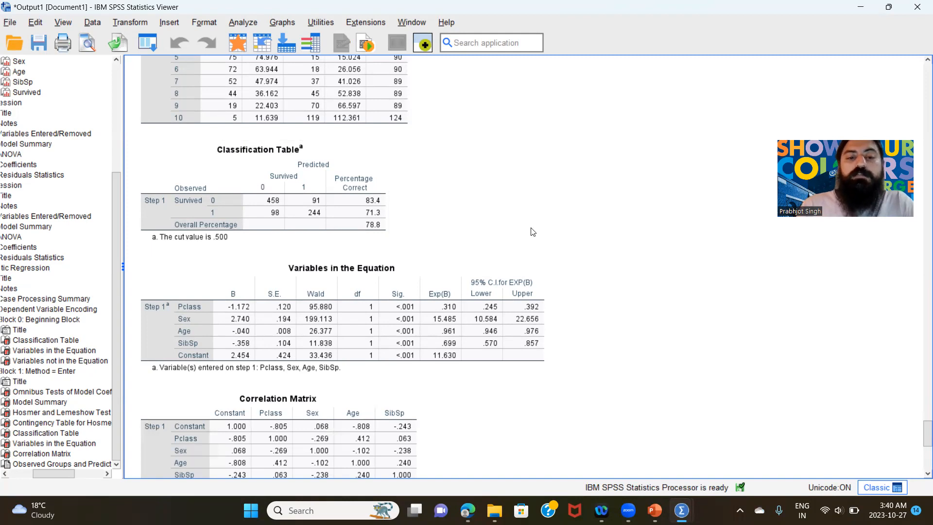
pyautogui.scroll(-3, 533, 232)
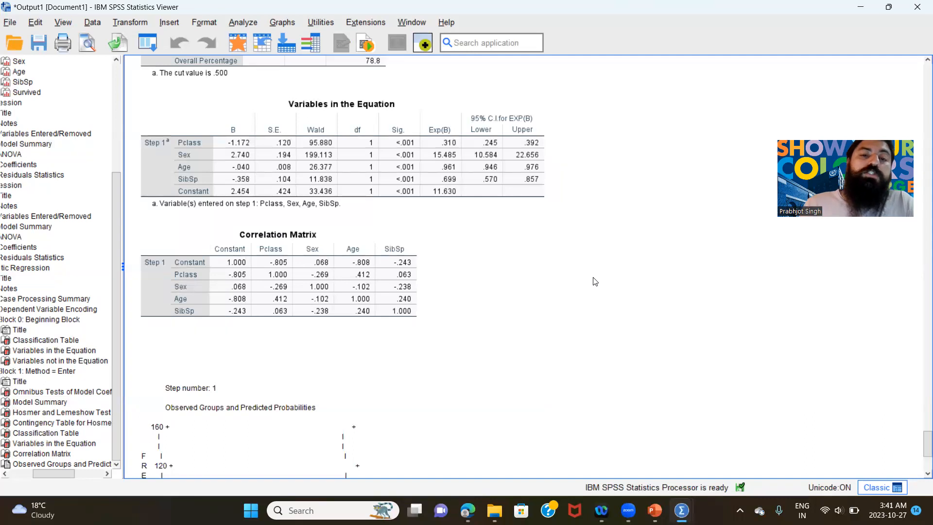
# Examine the Correlation Matrix of the logistic regression estimates for the Constant, Pclass, Sex, Age and SibSp.
pyautogui.click(310, 261)
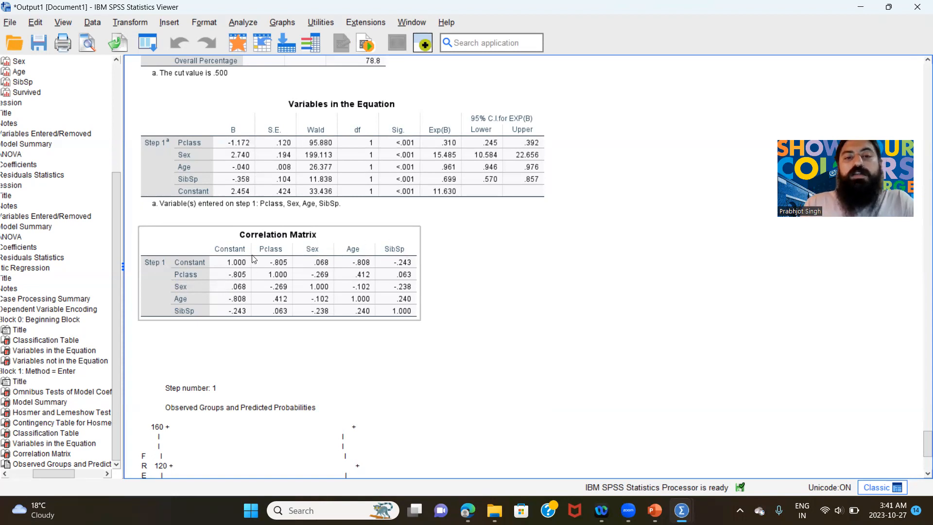
pyautogui.click(484, 266)
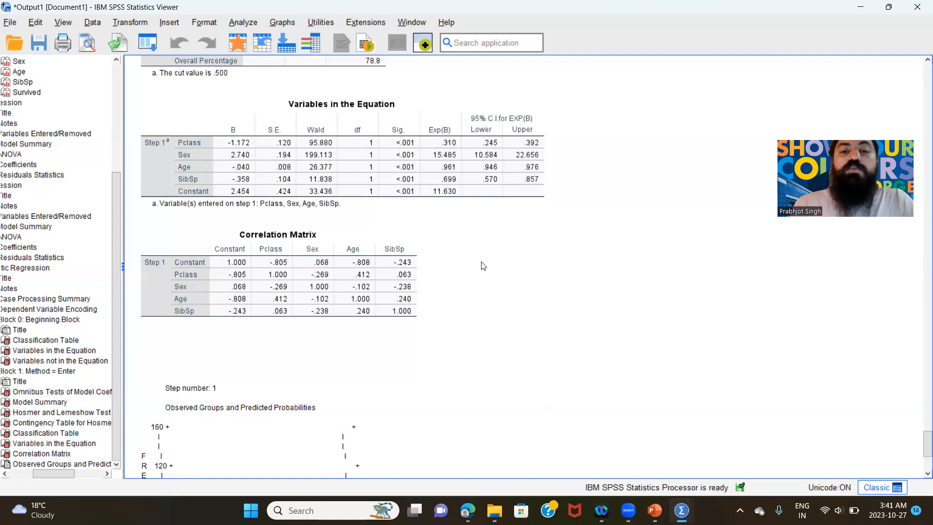
pyautogui.click(301, 253)
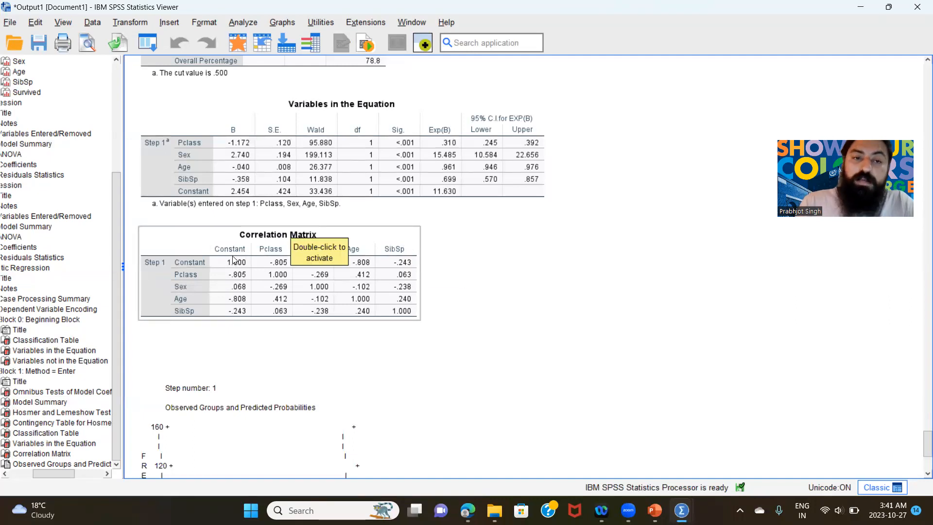
pyautogui.click(467, 247)
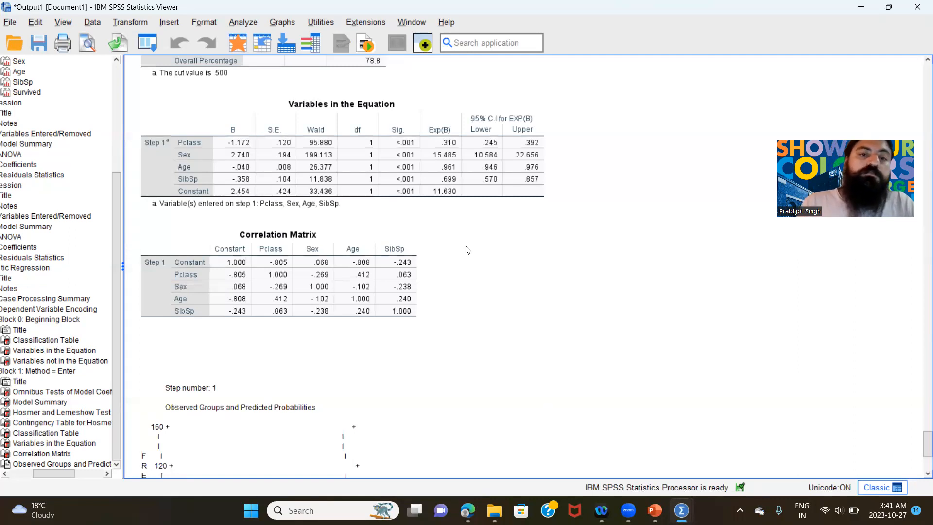
pyautogui.click(270, 261)
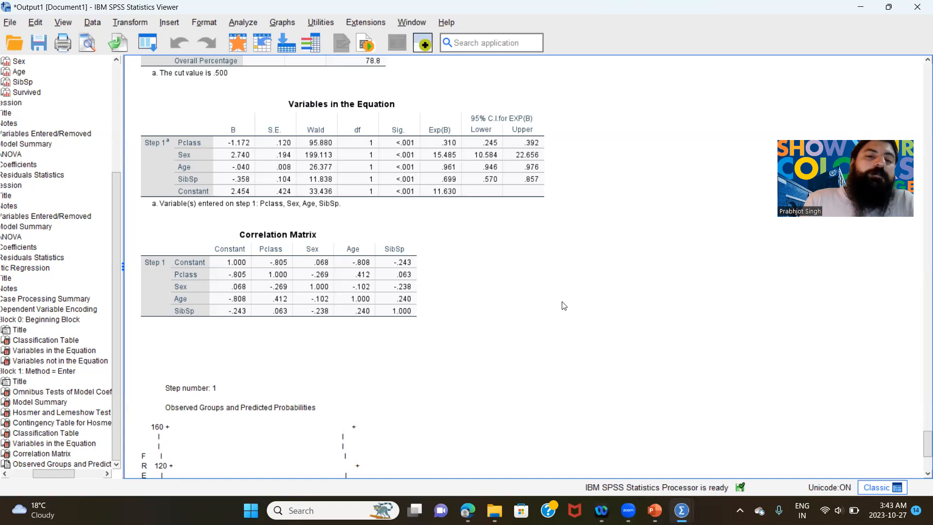
pyautogui.click(376, 270)
pyautogui.click(566, 371)
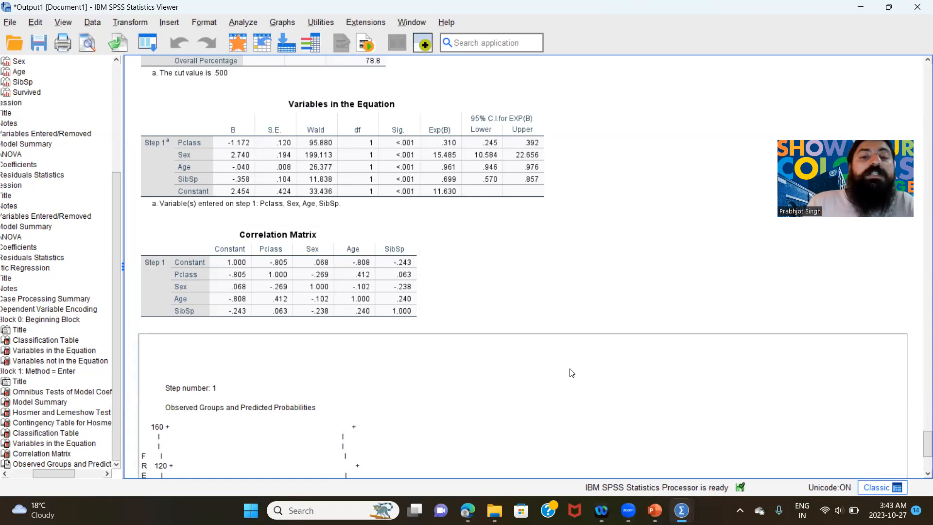
pyautogui.click(547, 326)
pyautogui.click(360, 270)
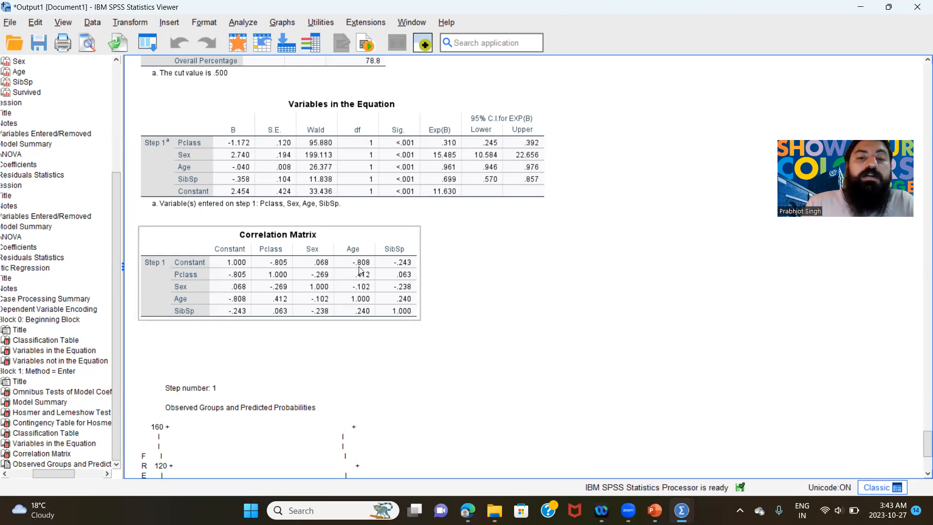
pyautogui.click(454, 306)
pyautogui.click(389, 280)
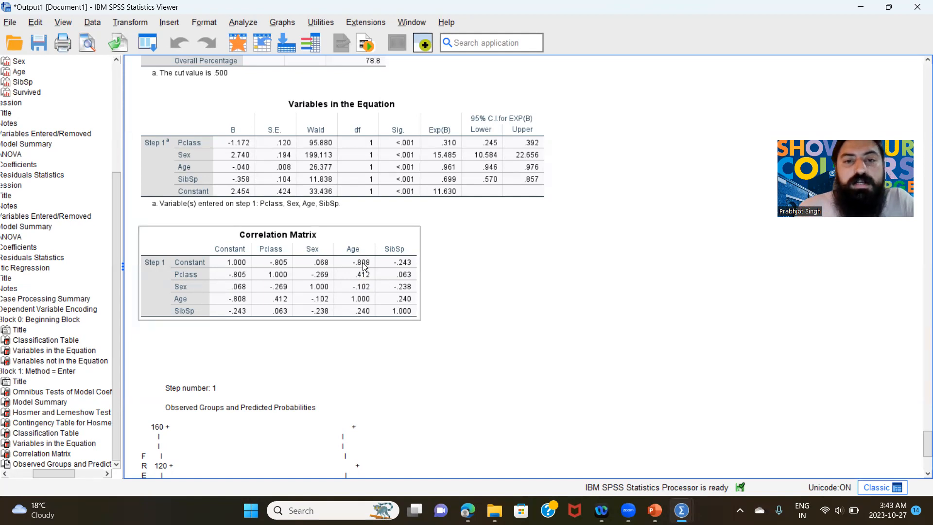
pyautogui.click(451, 252)
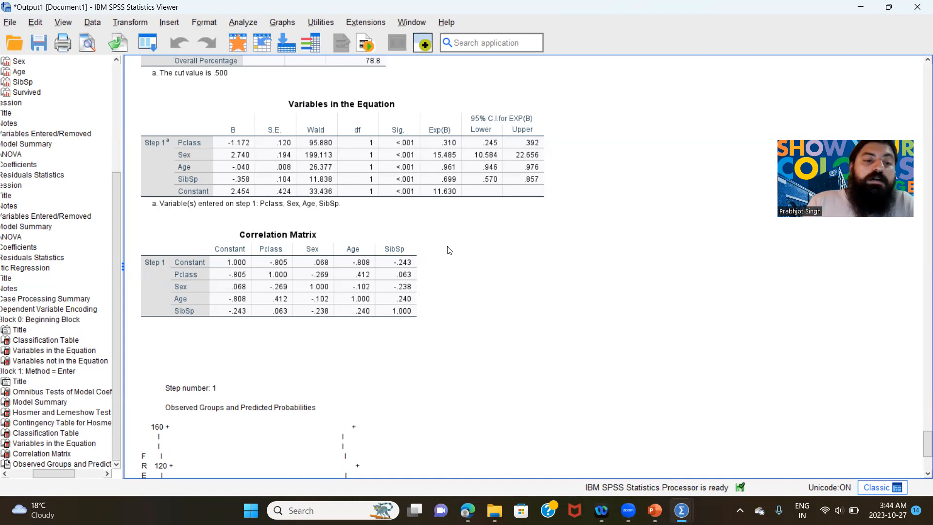
pyautogui.click(398, 251)
pyautogui.click(439, 292)
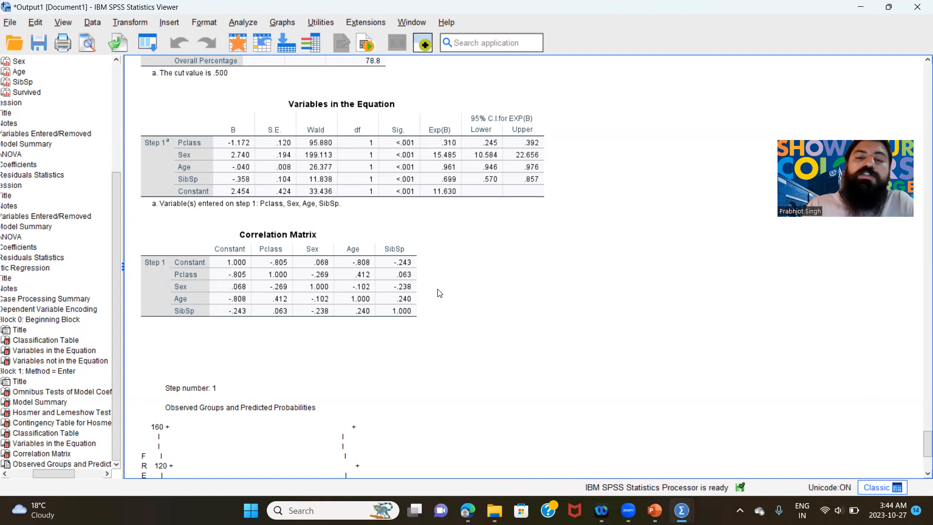
pyautogui.click(401, 270)
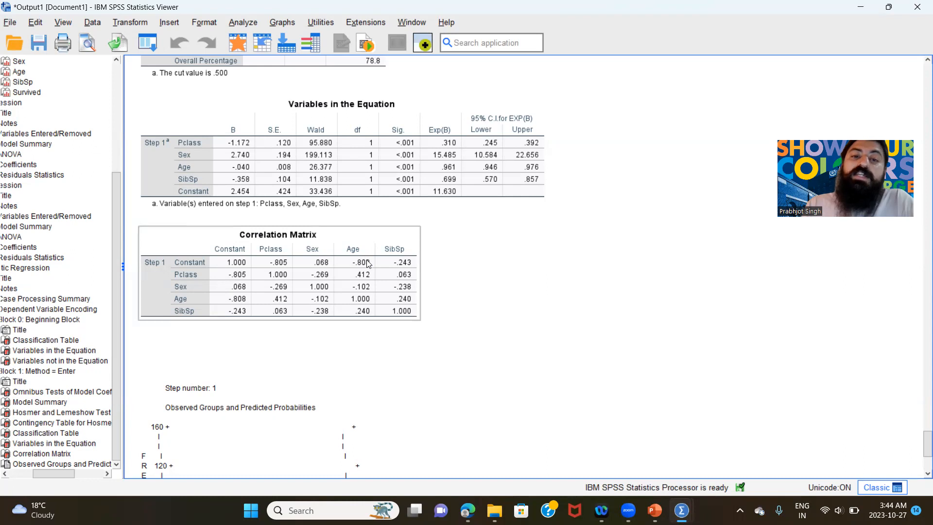
pyautogui.click(430, 246)
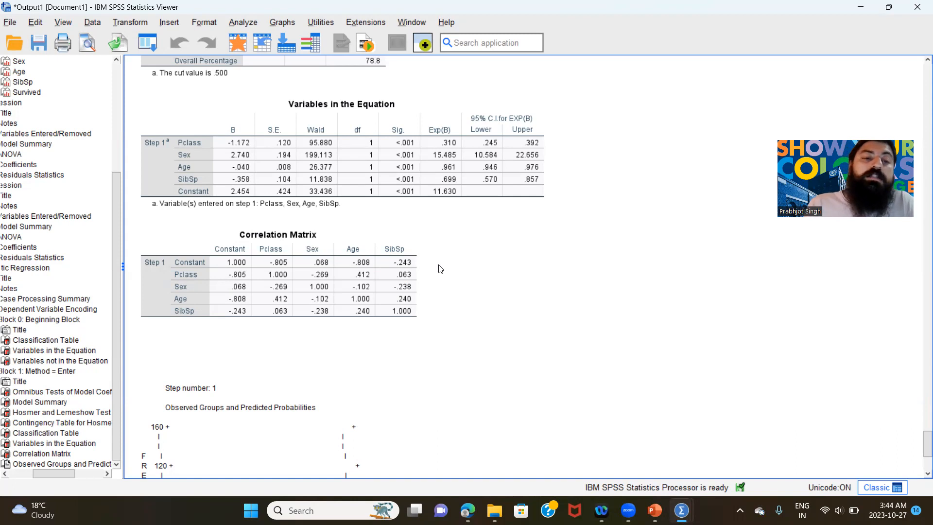
pyautogui.click(408, 267)
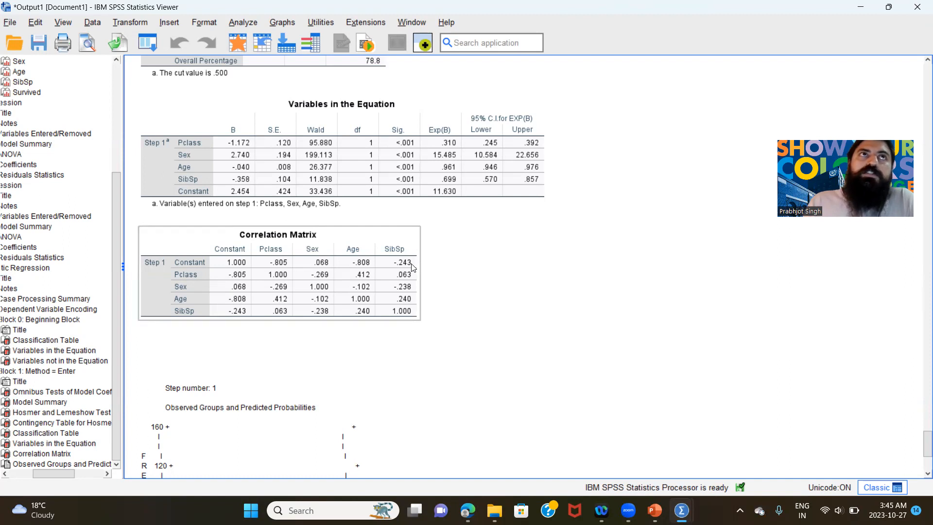
pyautogui.click(512, 349)
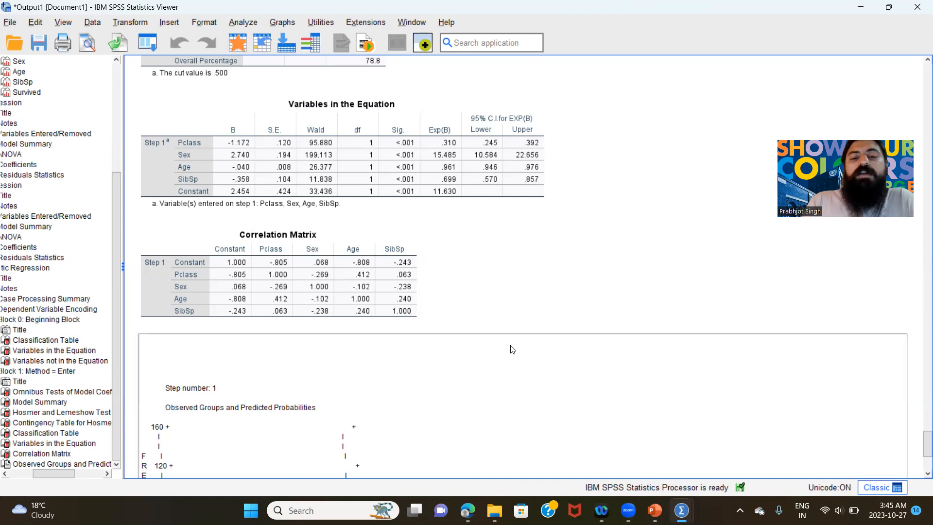
pyautogui.click(531, 325)
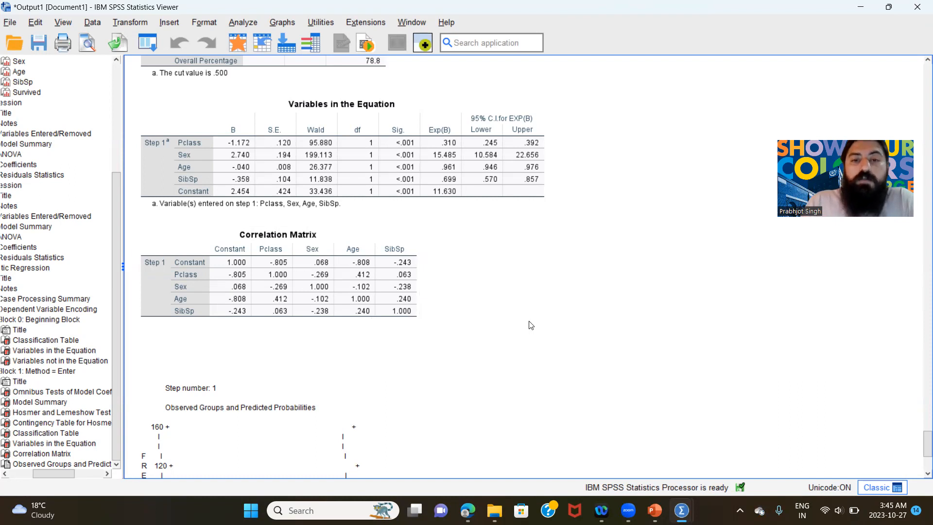